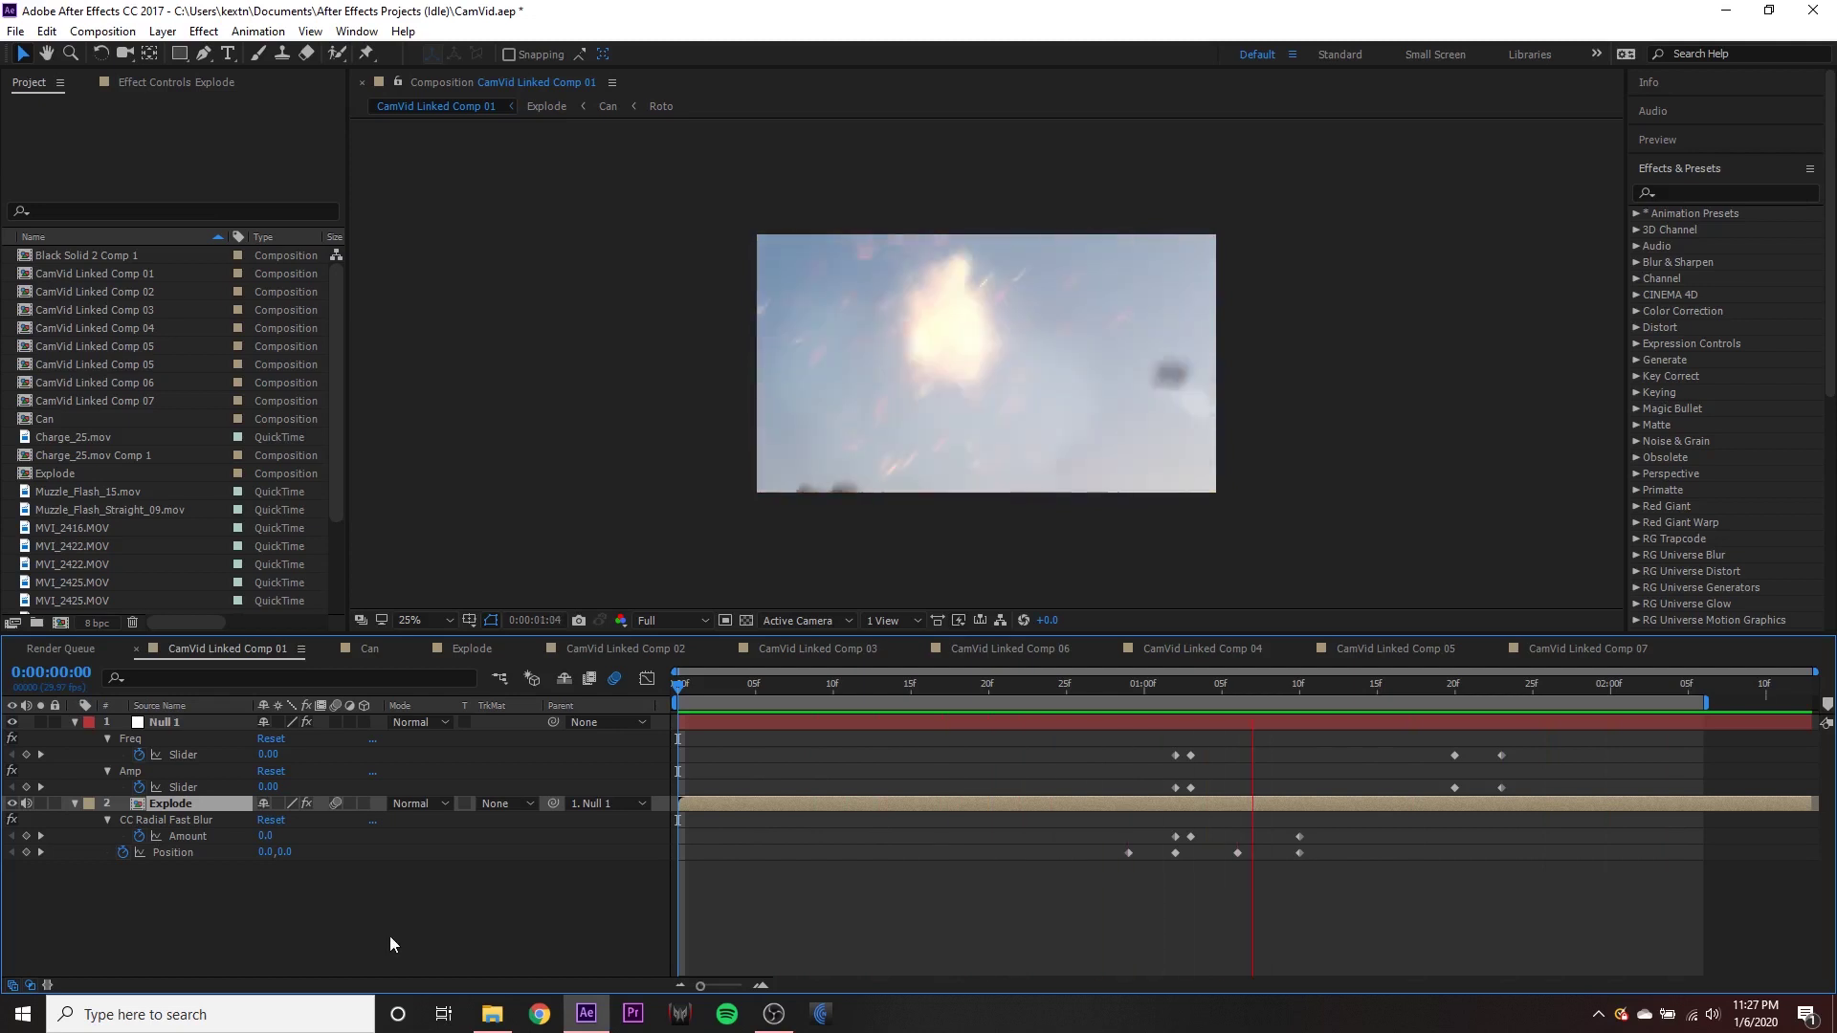
- Drag the Explode comp onto New Composition to make Explode 2, then preview it
key("space")
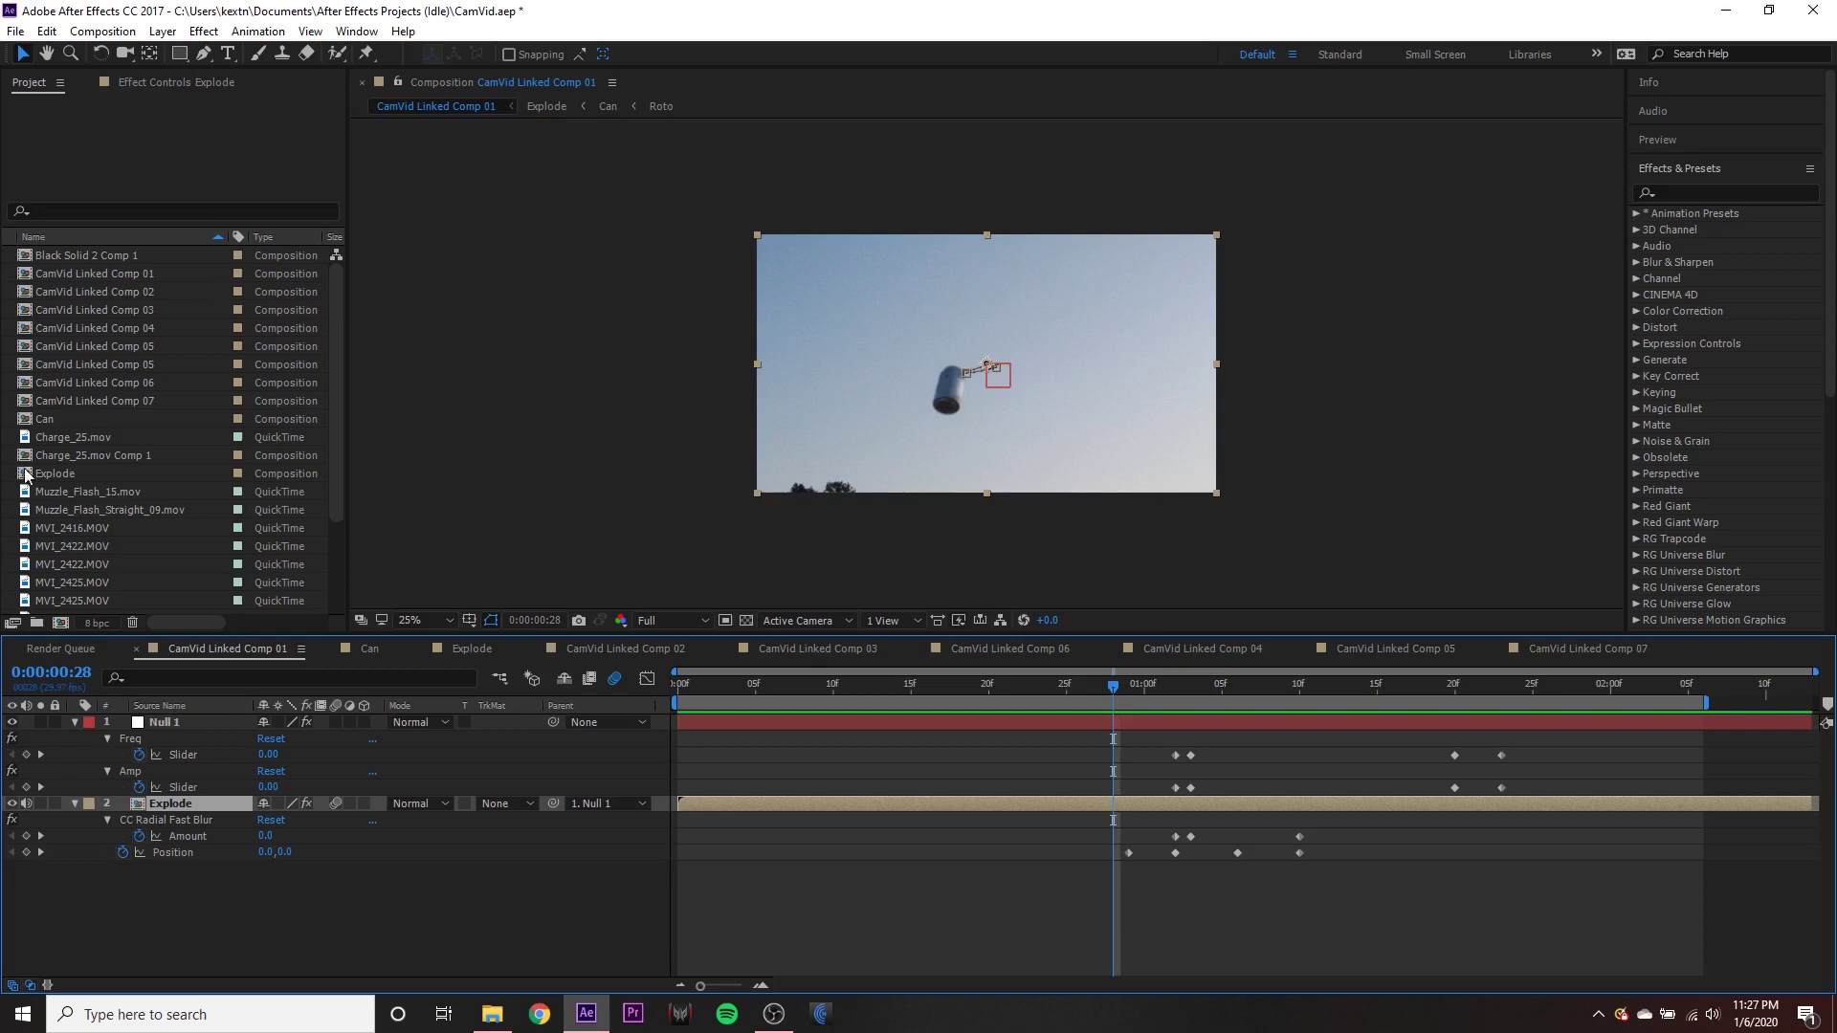
scroll(140, 504, "down", 3)
scroll(140, 504, "up", 3)
left_click(60, 623)
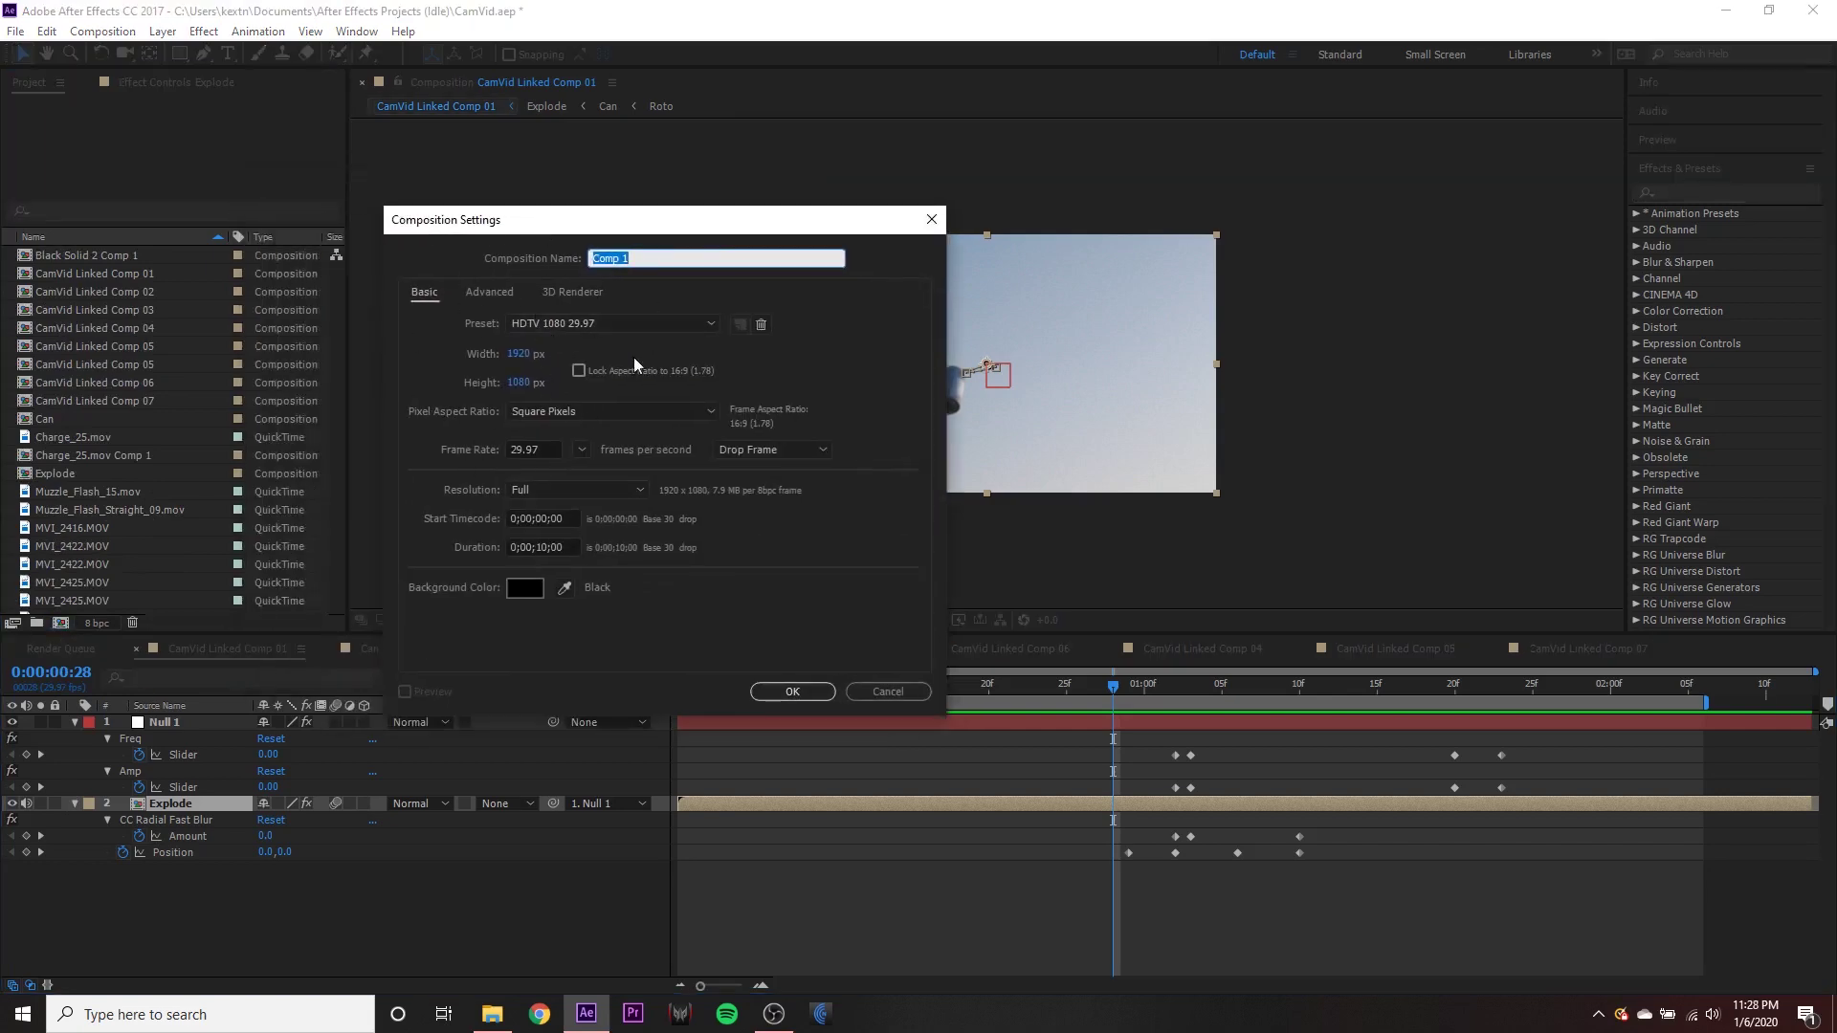
left_click(907, 691)
left_click(53, 475)
left_click_drag(53, 475, 61, 625)
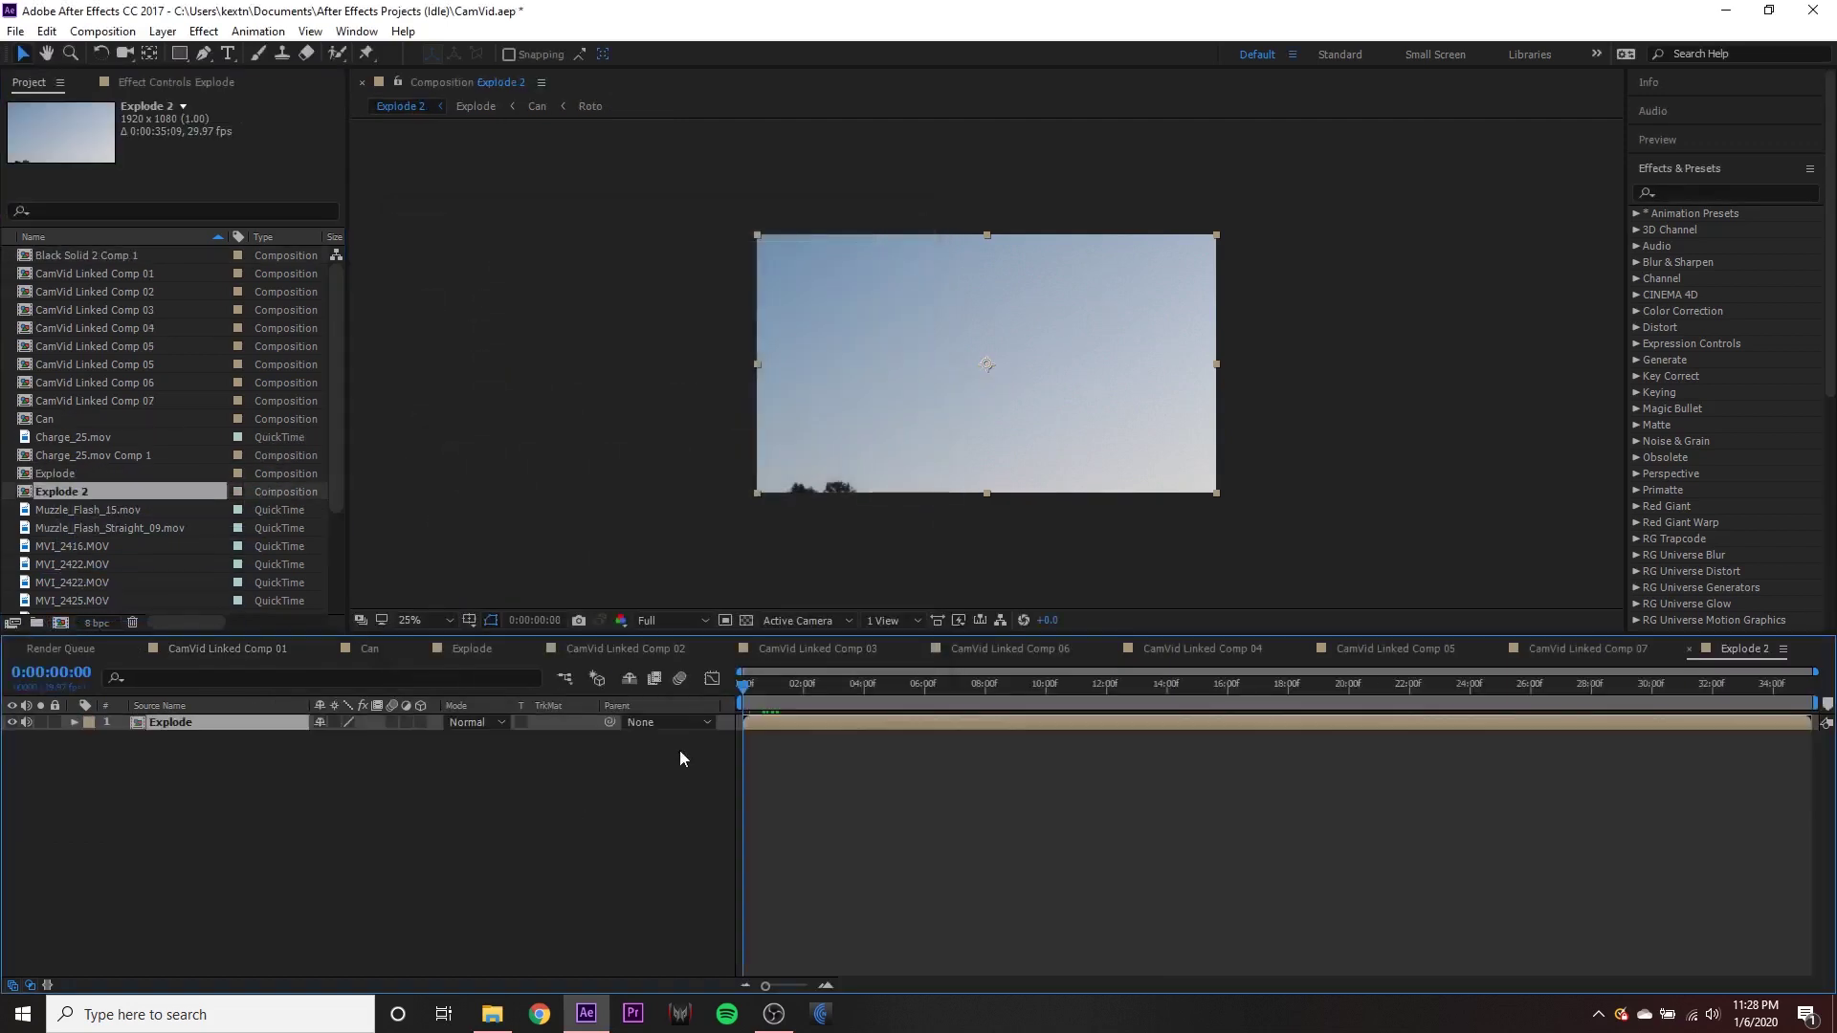
key("space")
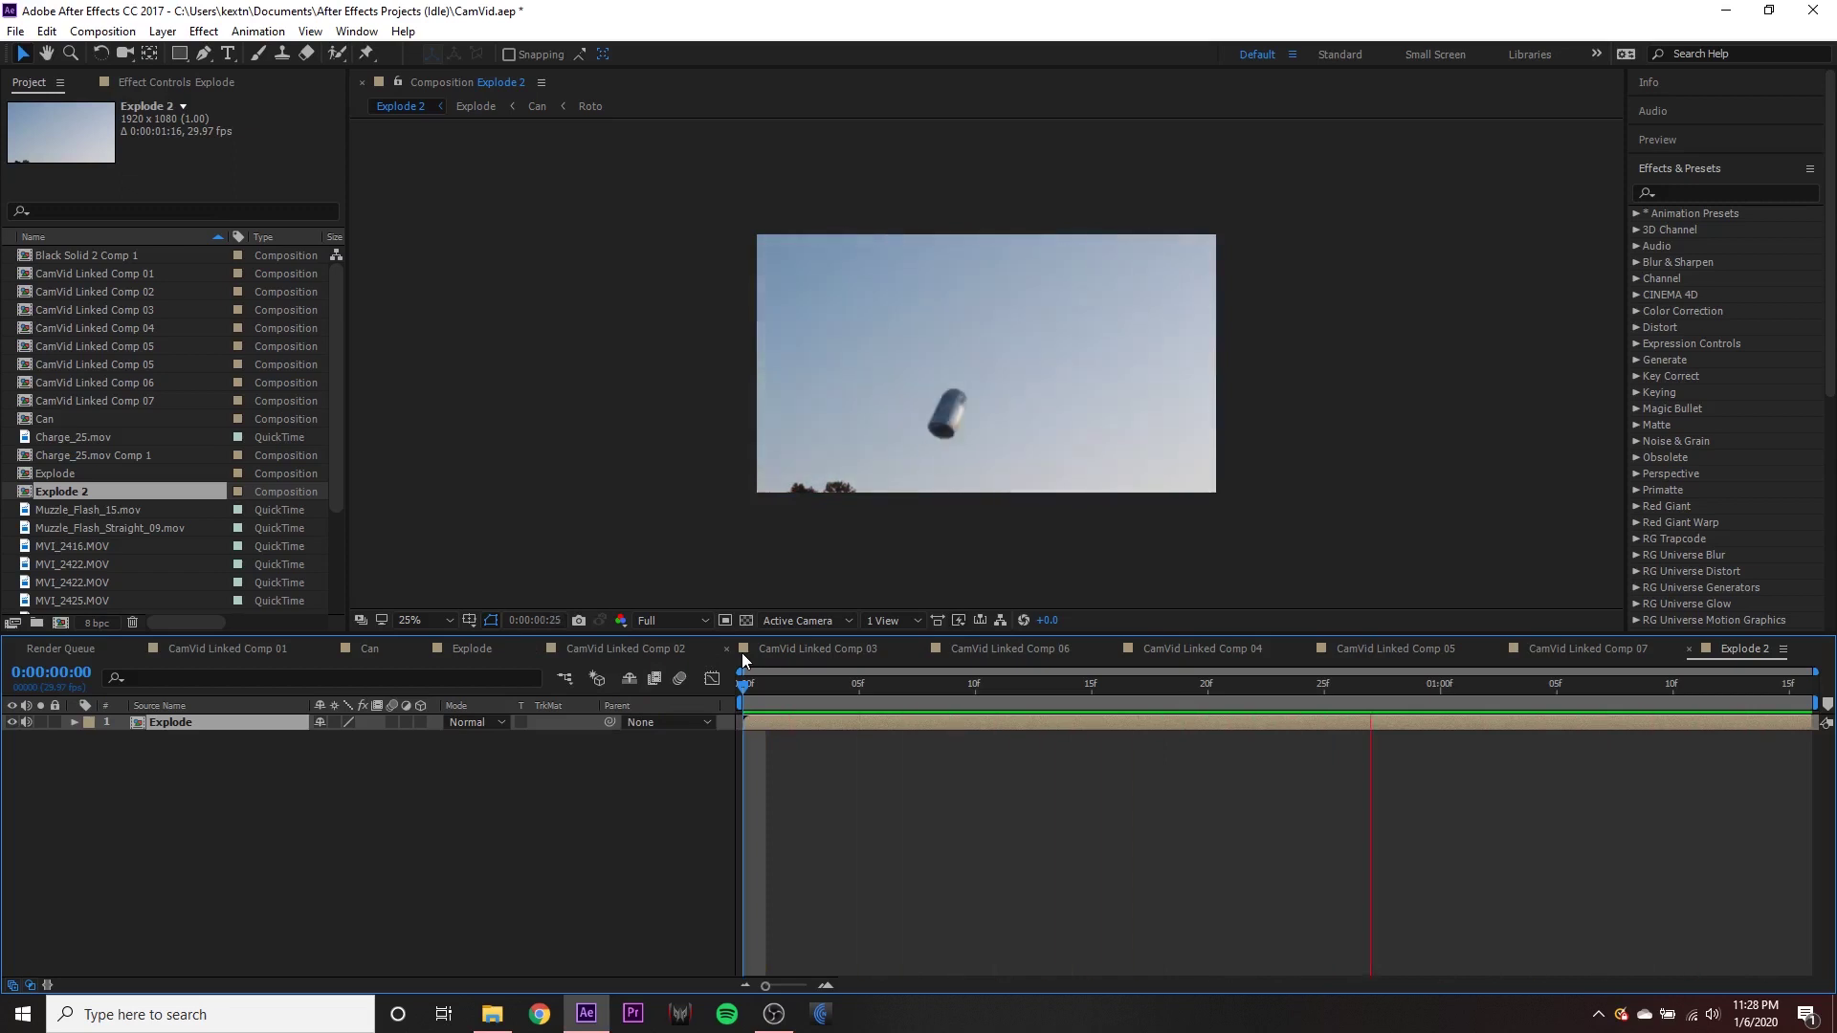
- Add a wiggle(9, 20) expression to the Explode layer's Position
key("space")
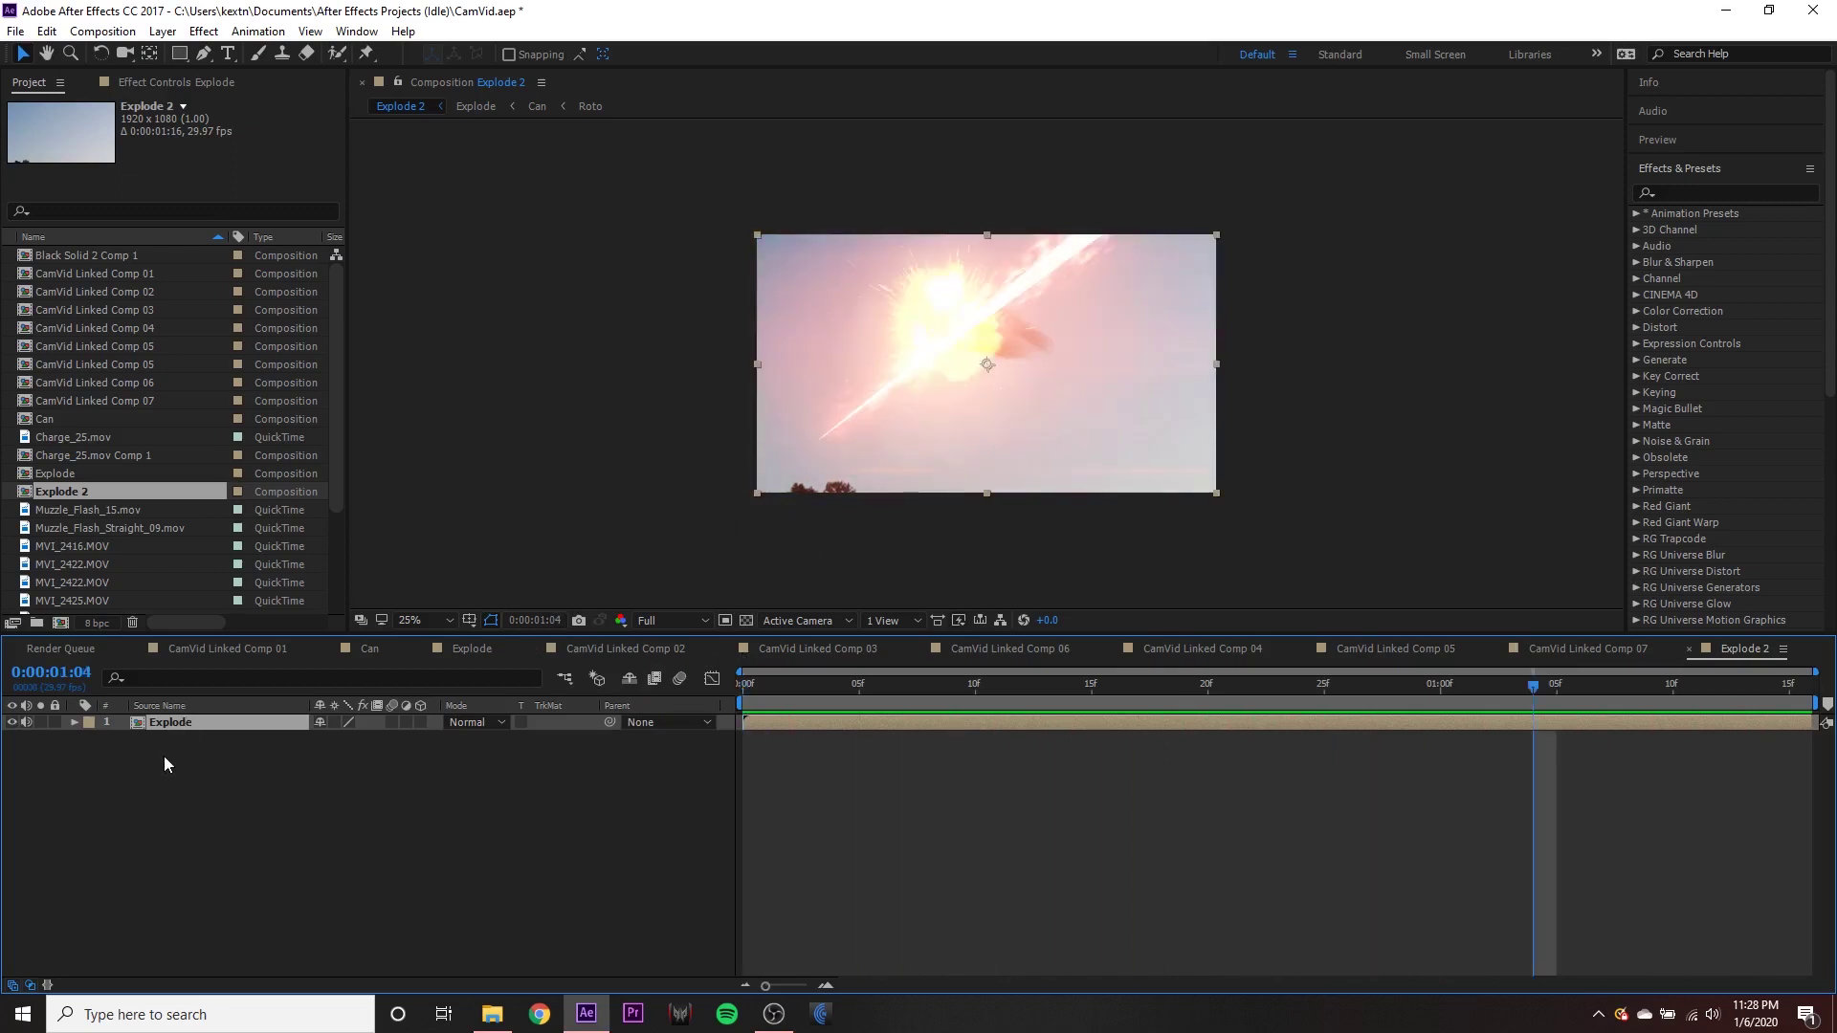
key("p")
left_click(190, 741)
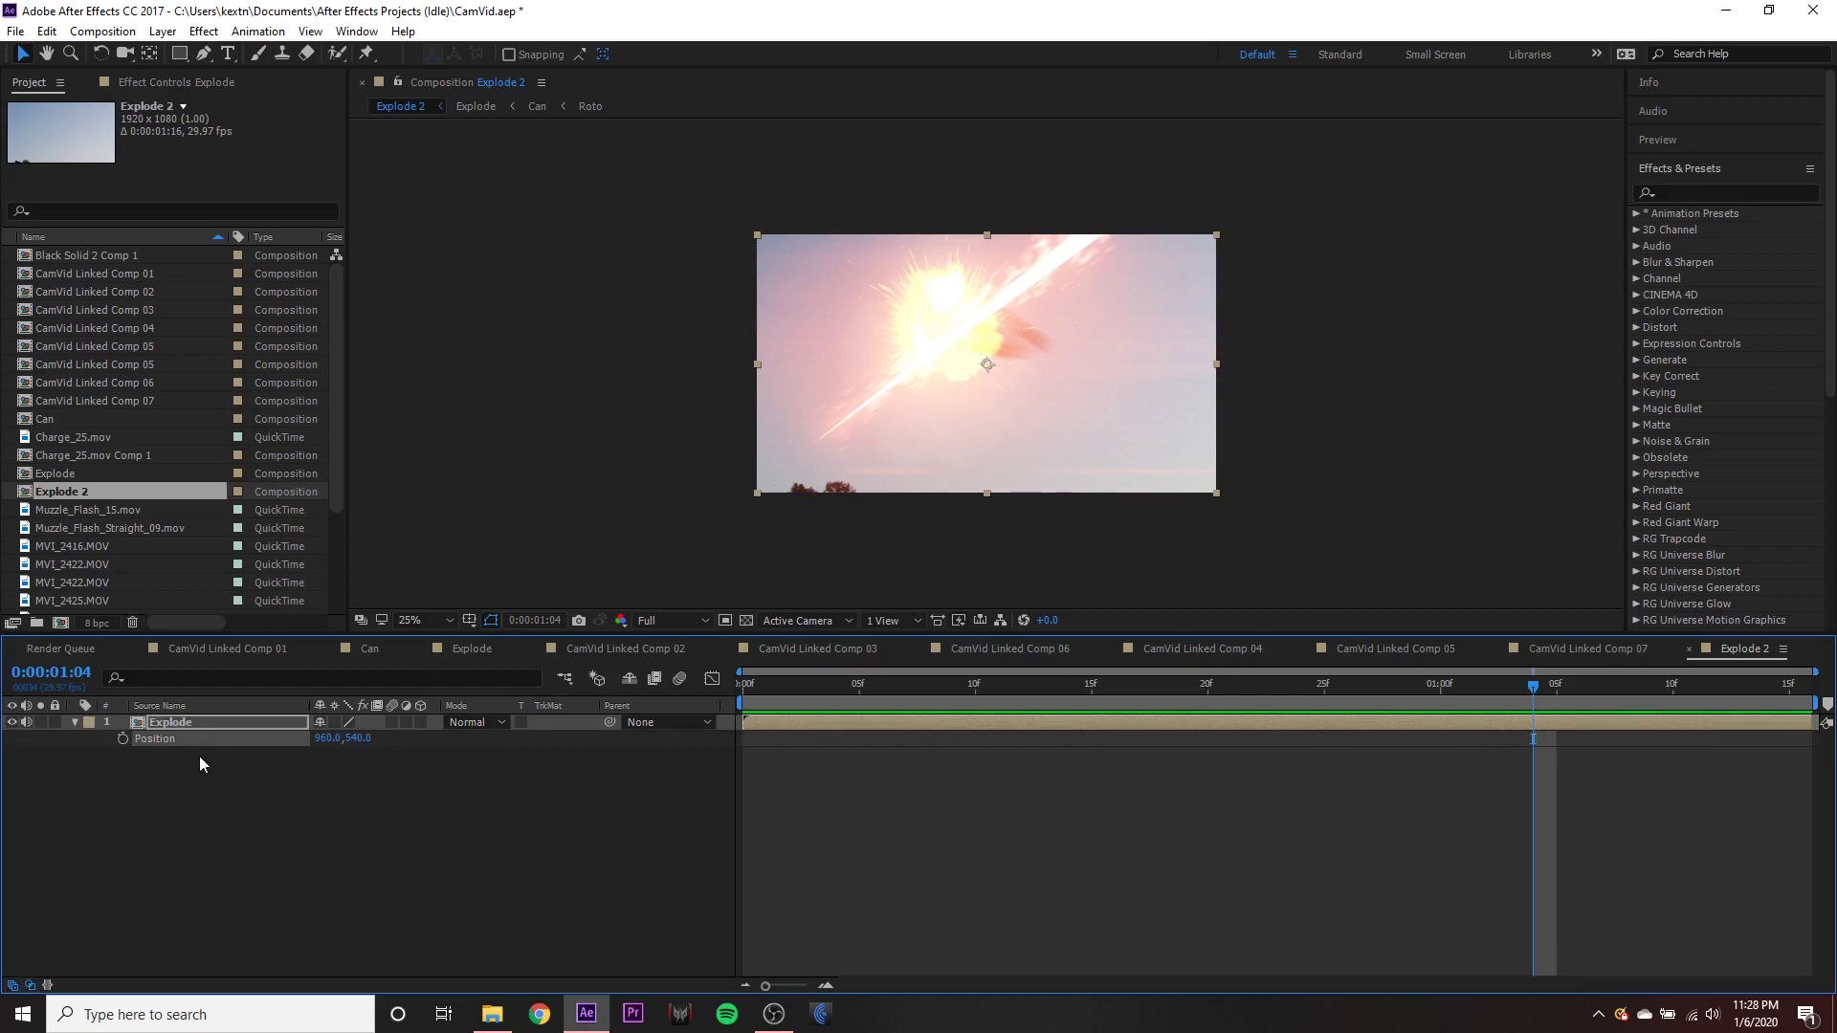
left_click(122, 738, "alt")
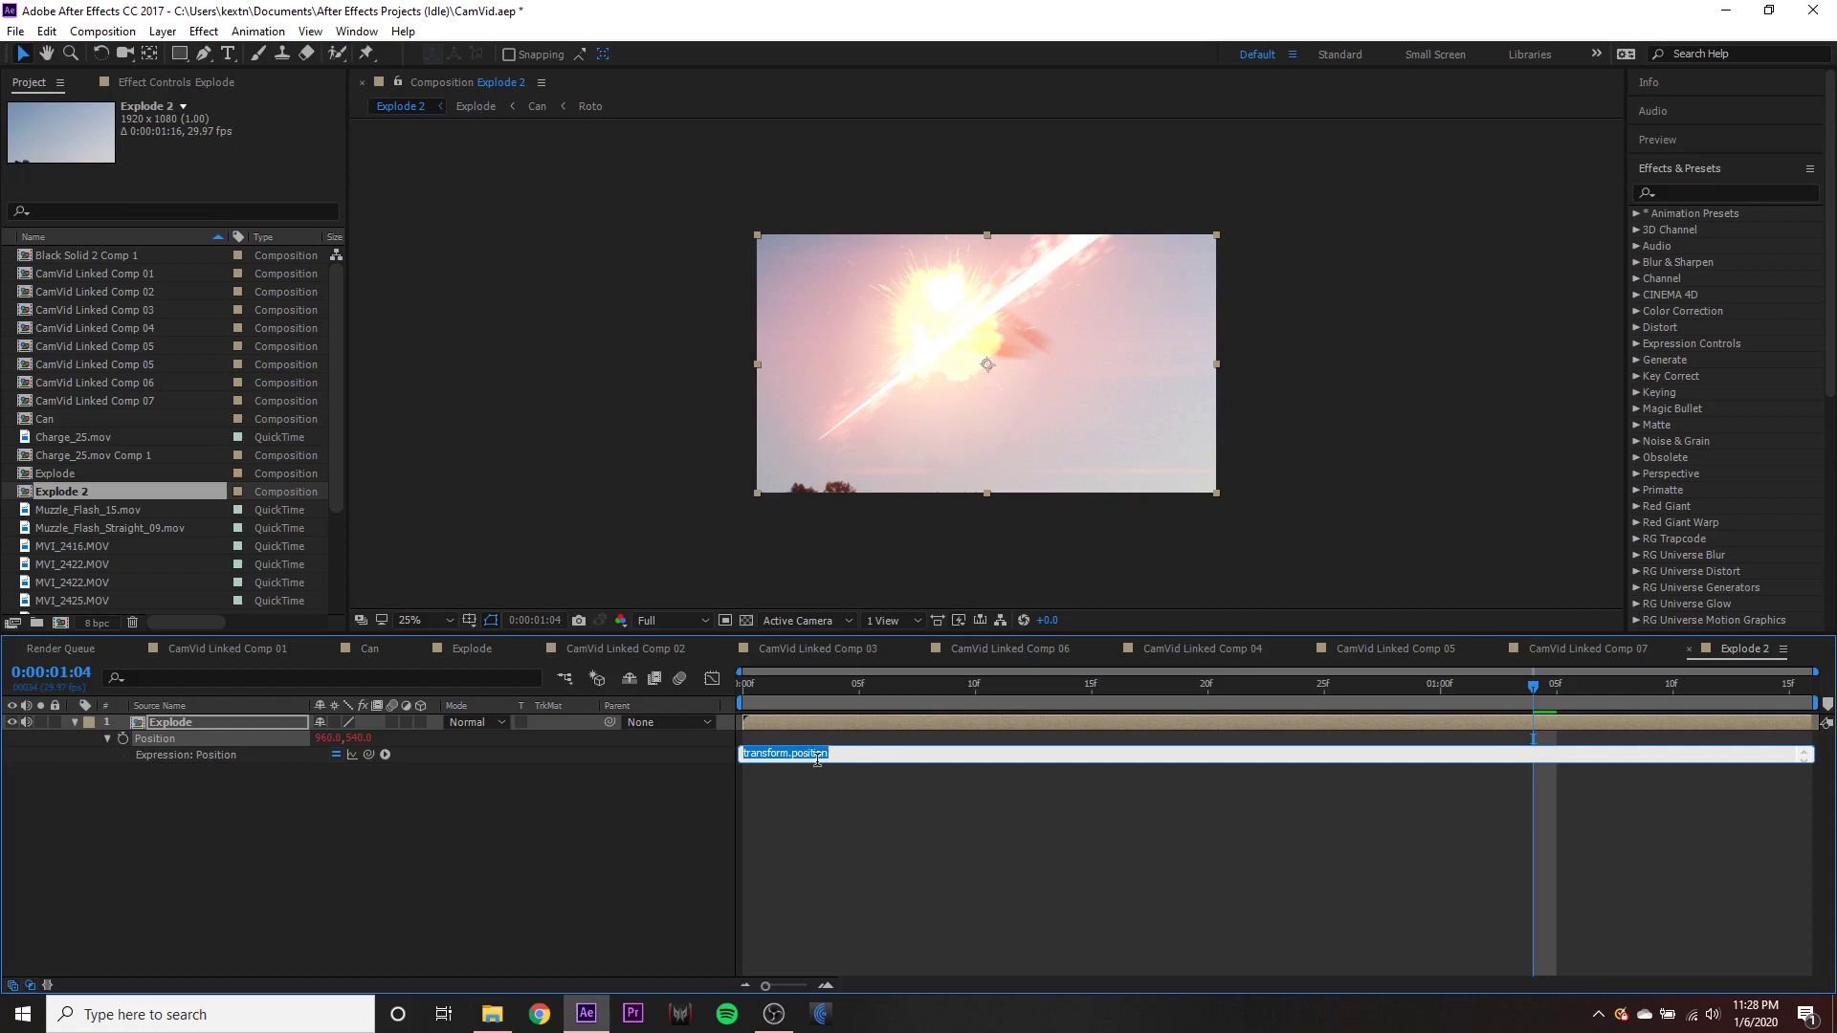
type("wiggle(")
type("9,")
type("20)")
left_click(680, 823)
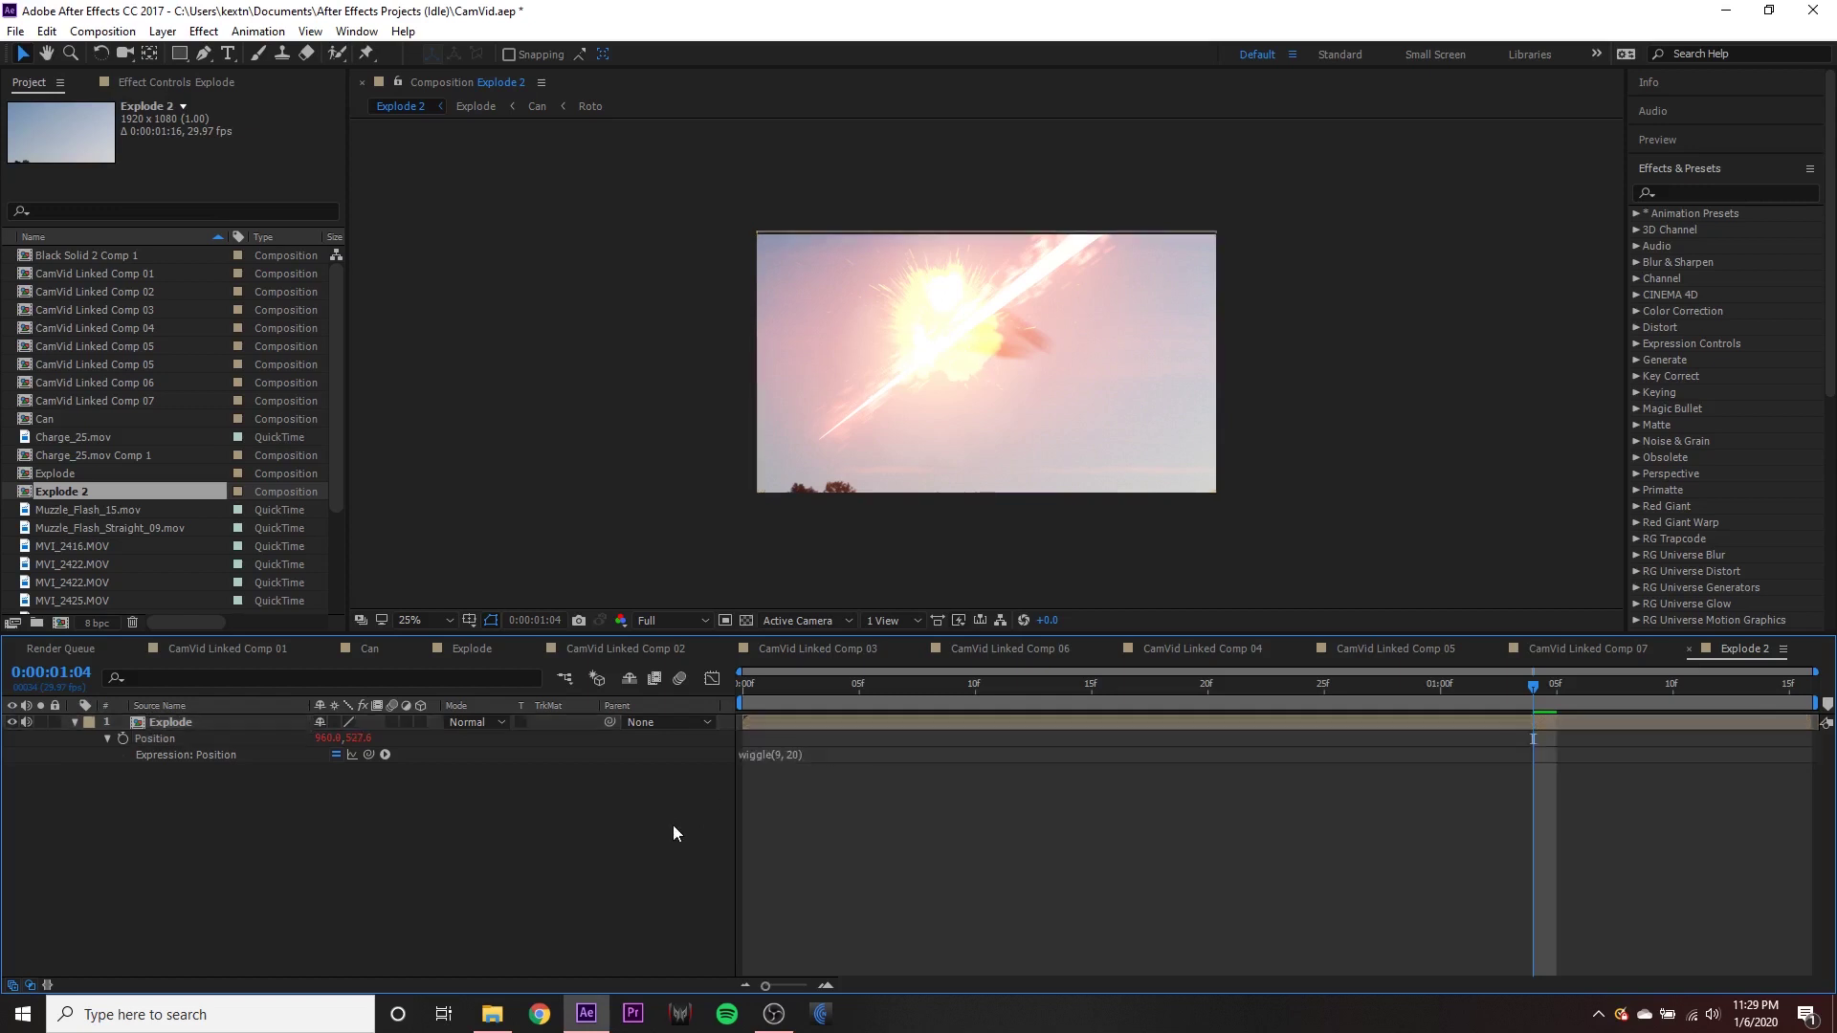
- Preview the shake, then raise the amplitude to wiggle(9, 70) and preview again
left_click(1158, 685)
key("space")
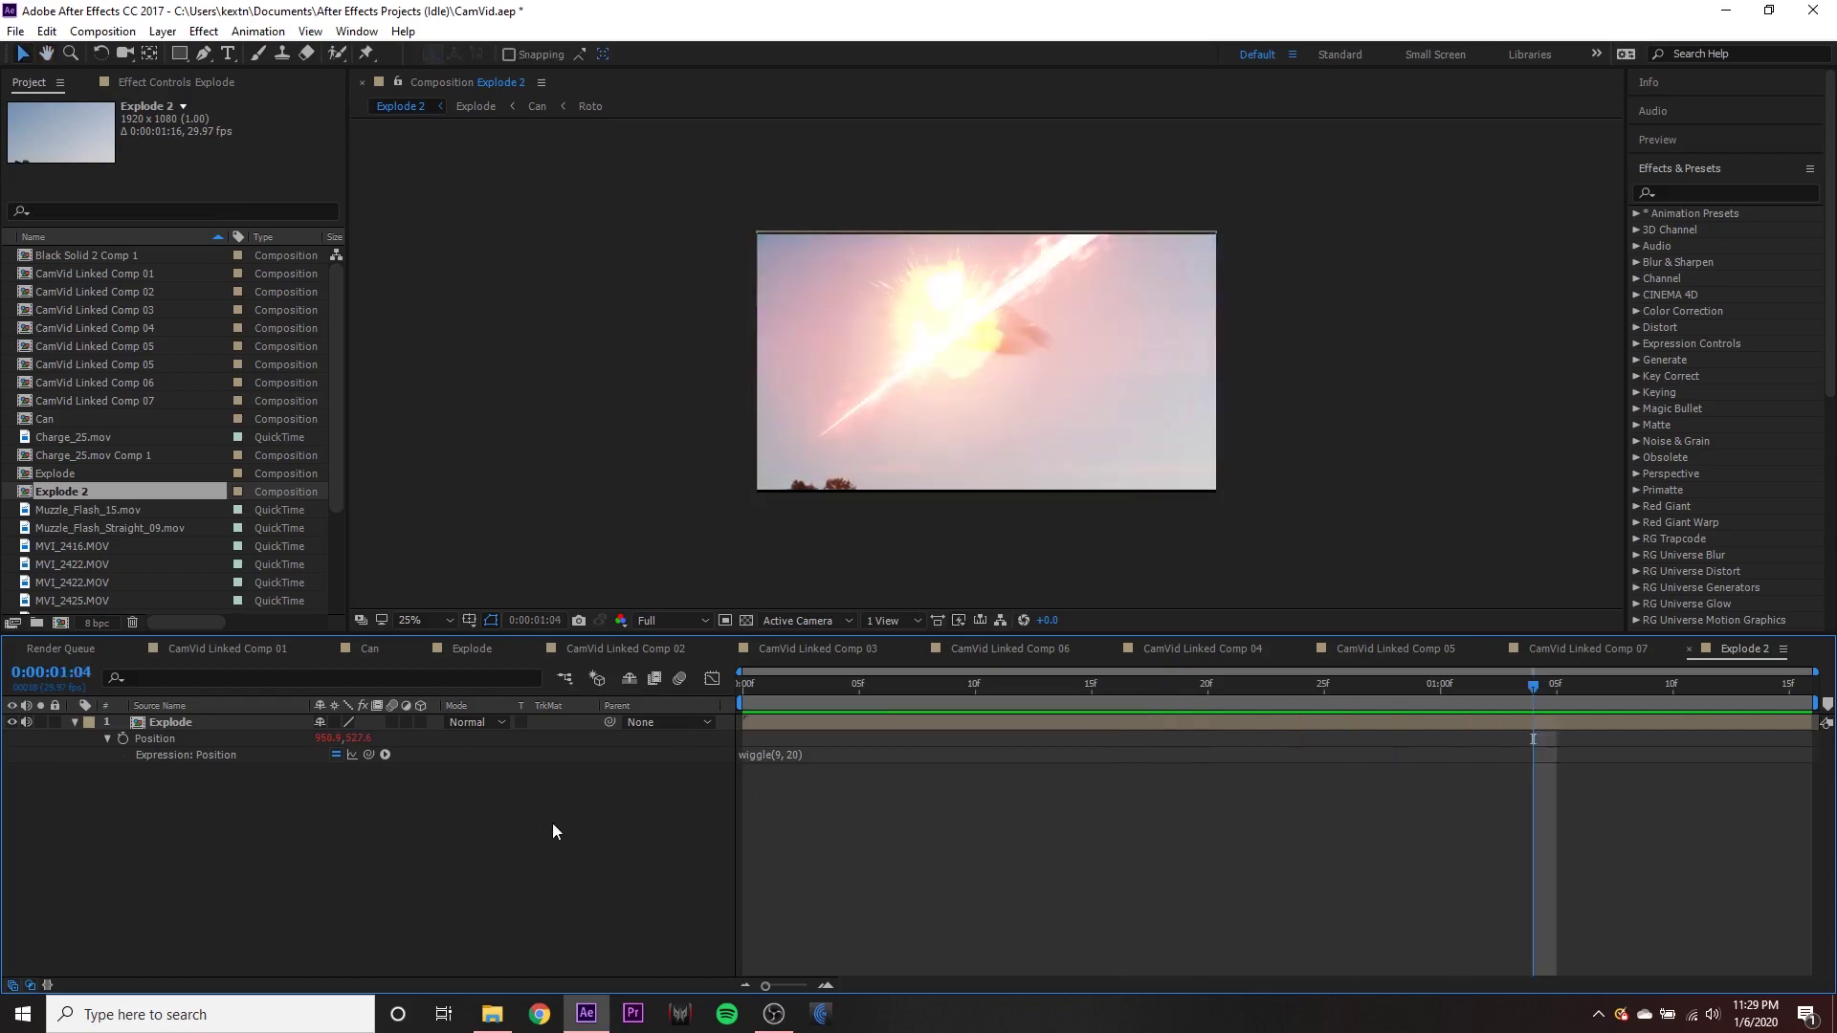
left_click(789, 754)
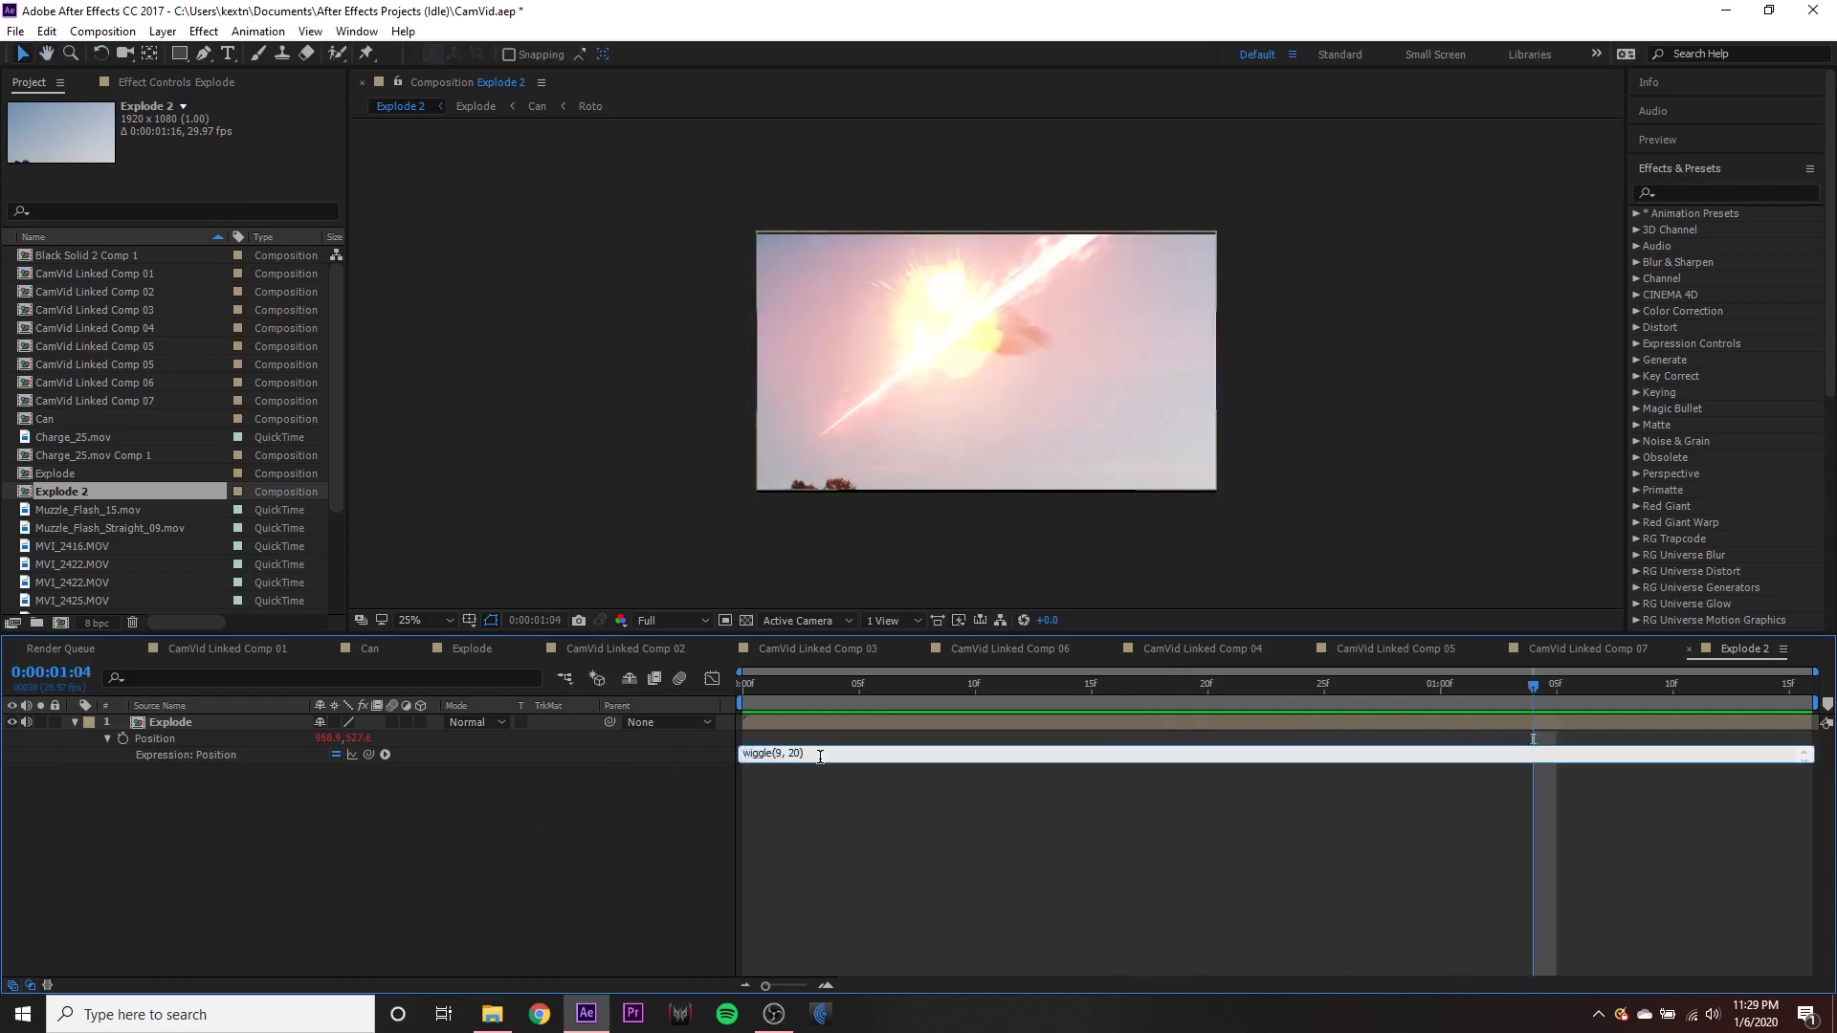
key("BackSpace")
key("BackSpace")
type("7")
left_click(685, 830)
key("space")
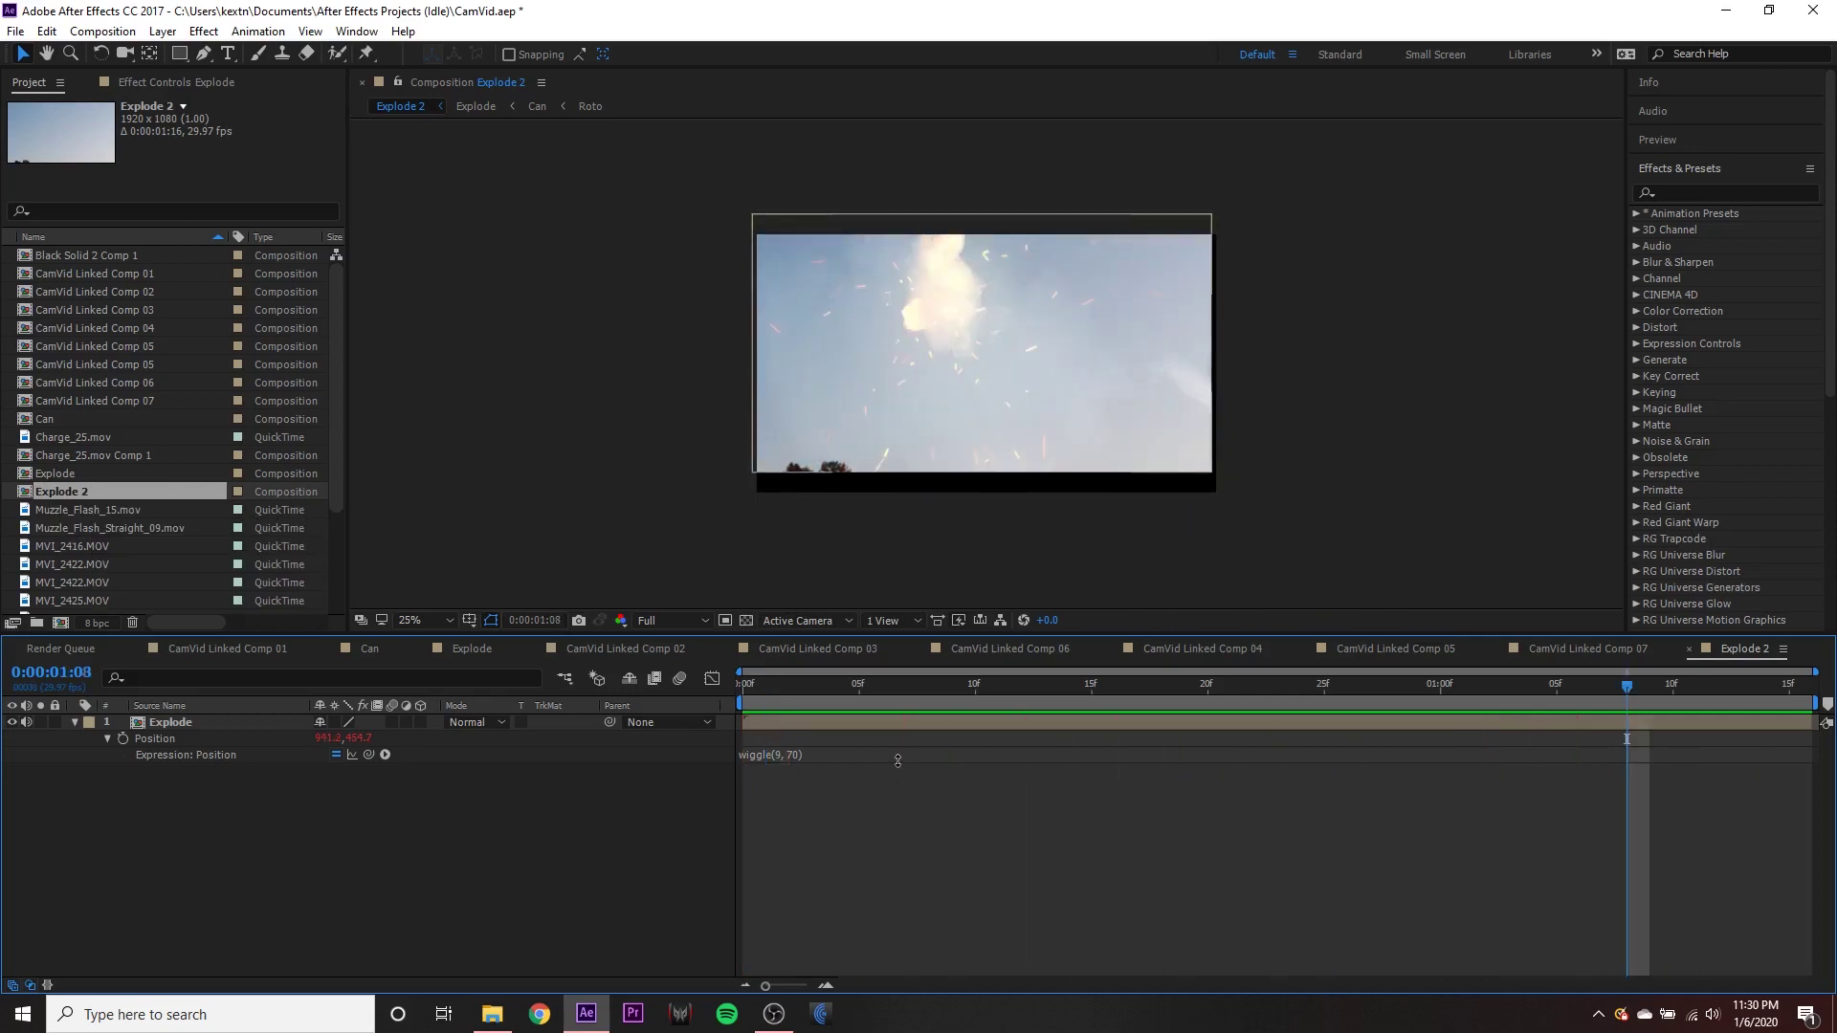
- At 0:00:01:03, add a new Null Object layer to the timeline
left_click(194, 80)
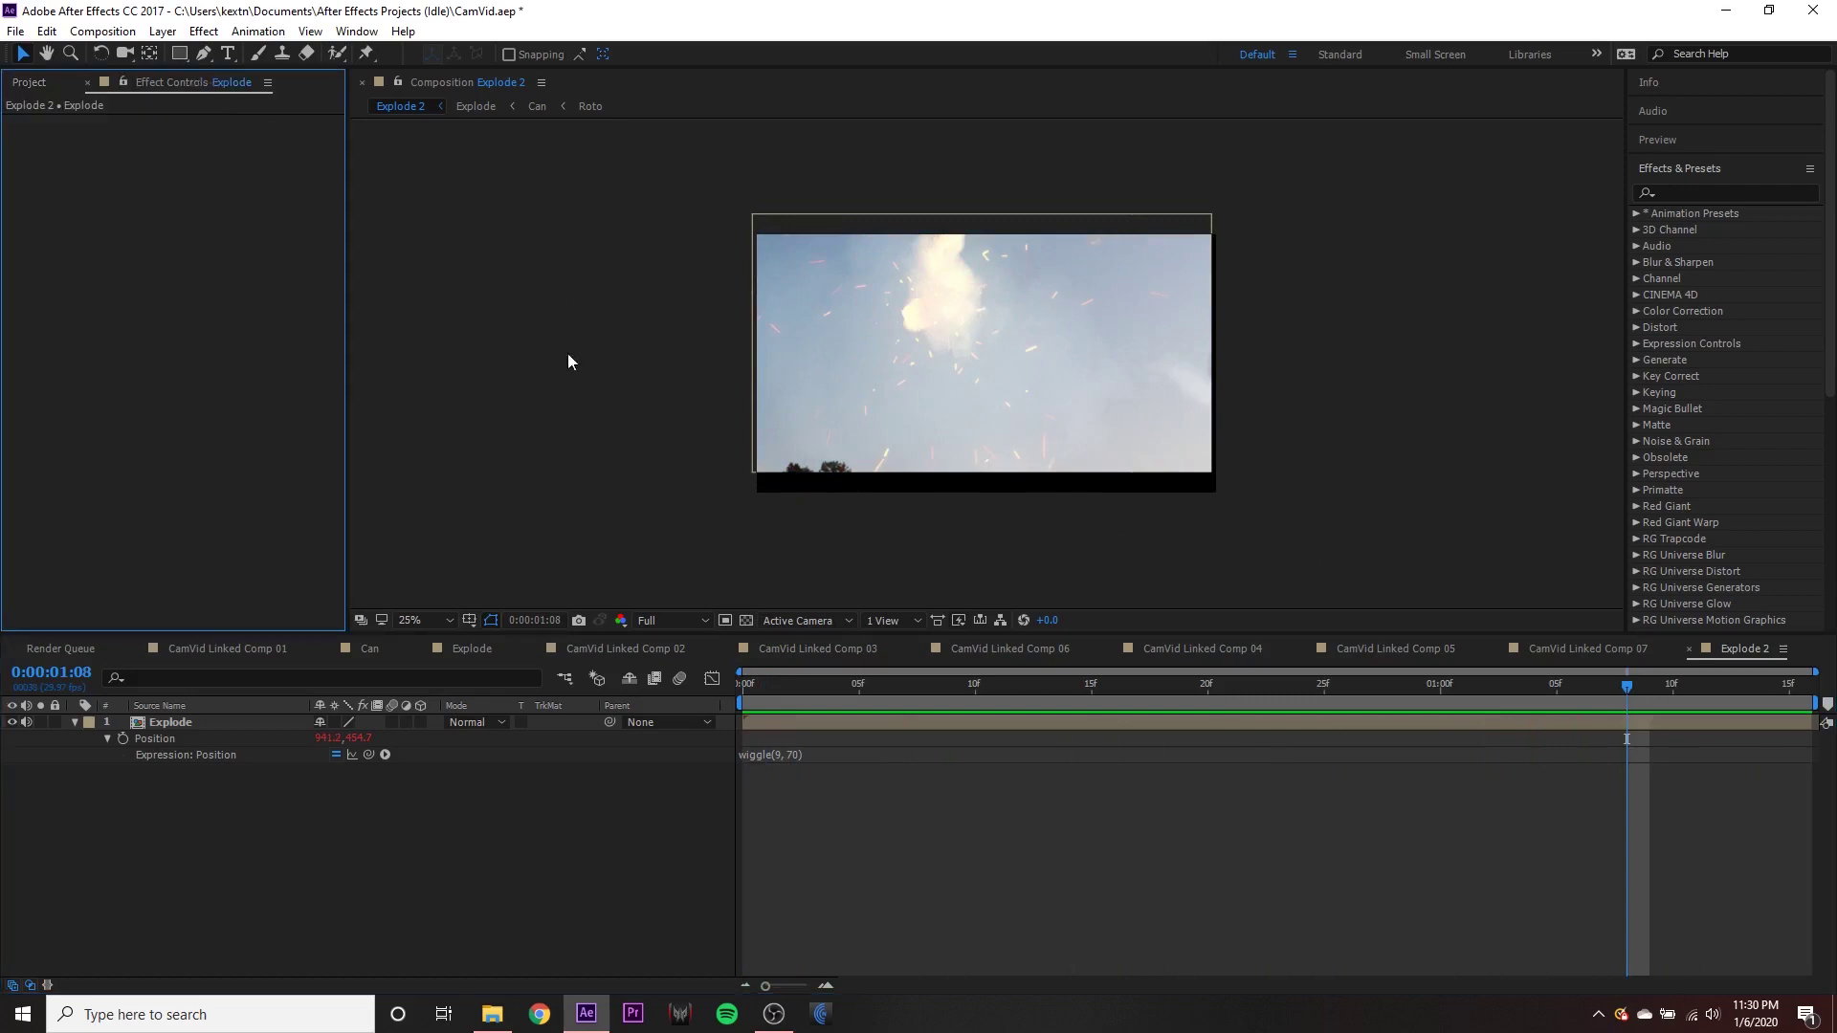
left_click_drag(765, 681, 1602, 685)
right_click(145, 804)
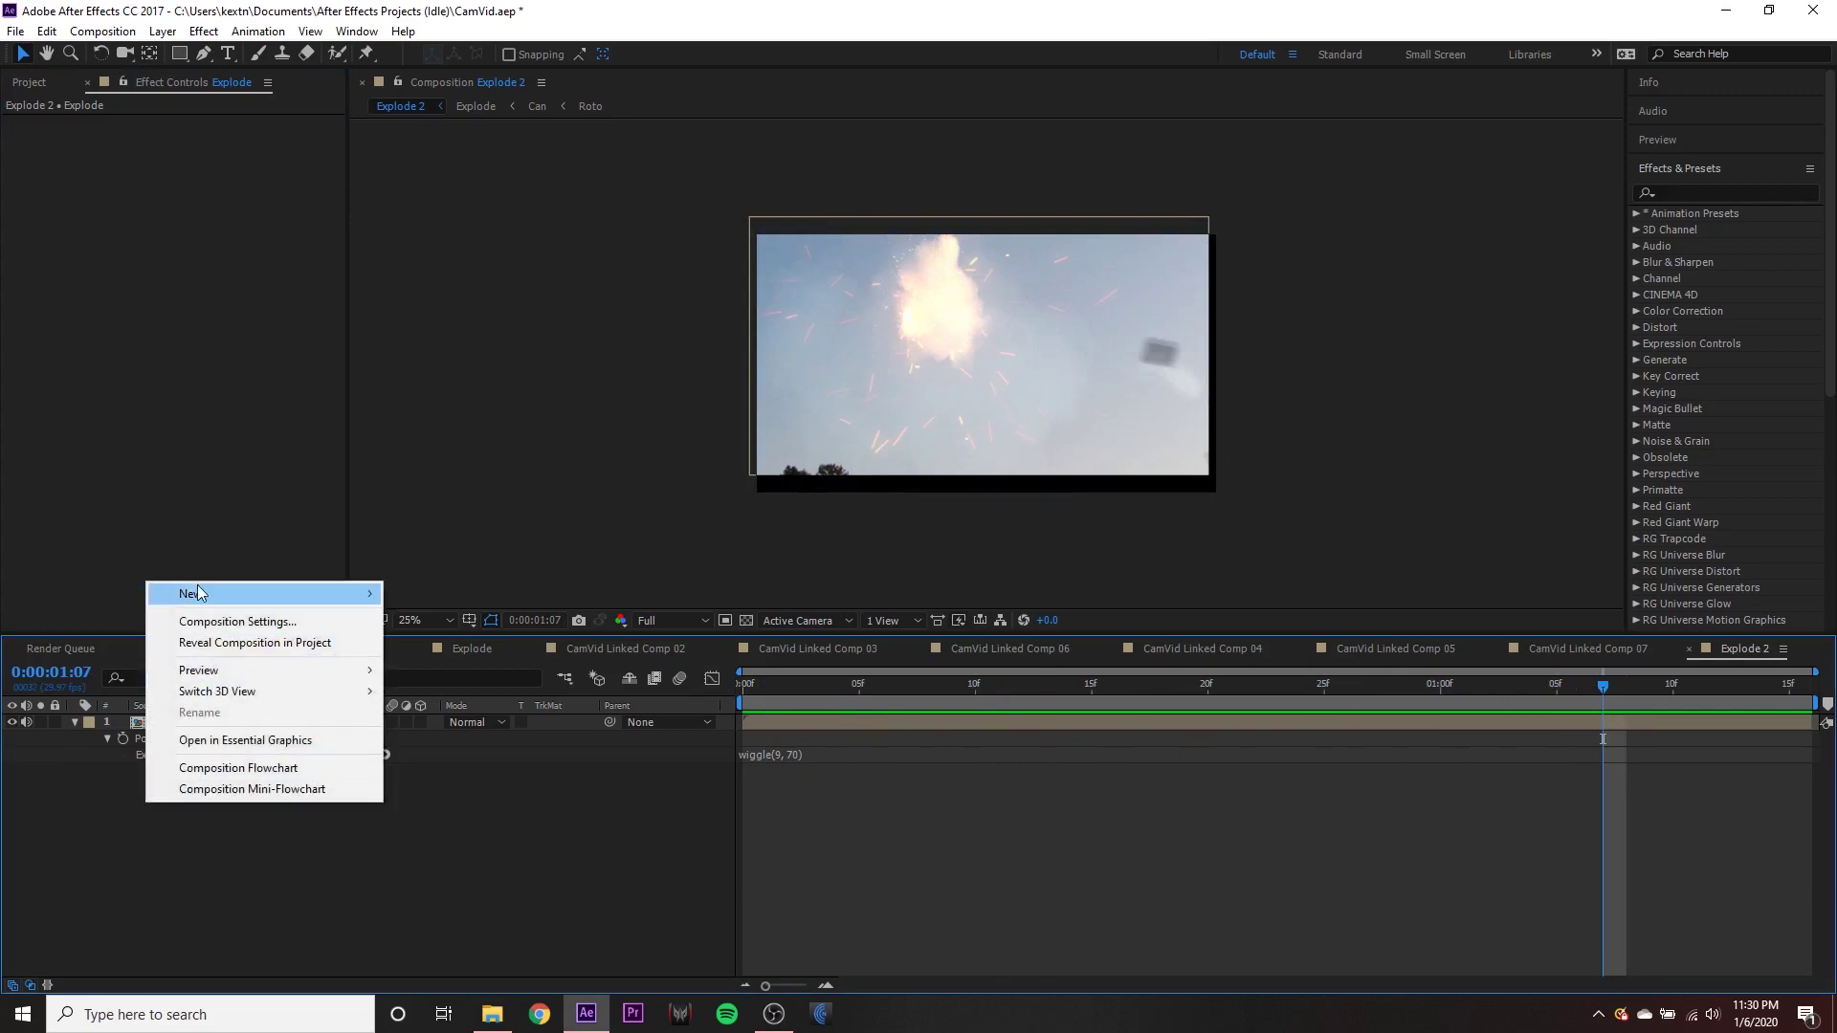
mouse_move(191, 593)
left_click(440, 705)
left_click(192, 520)
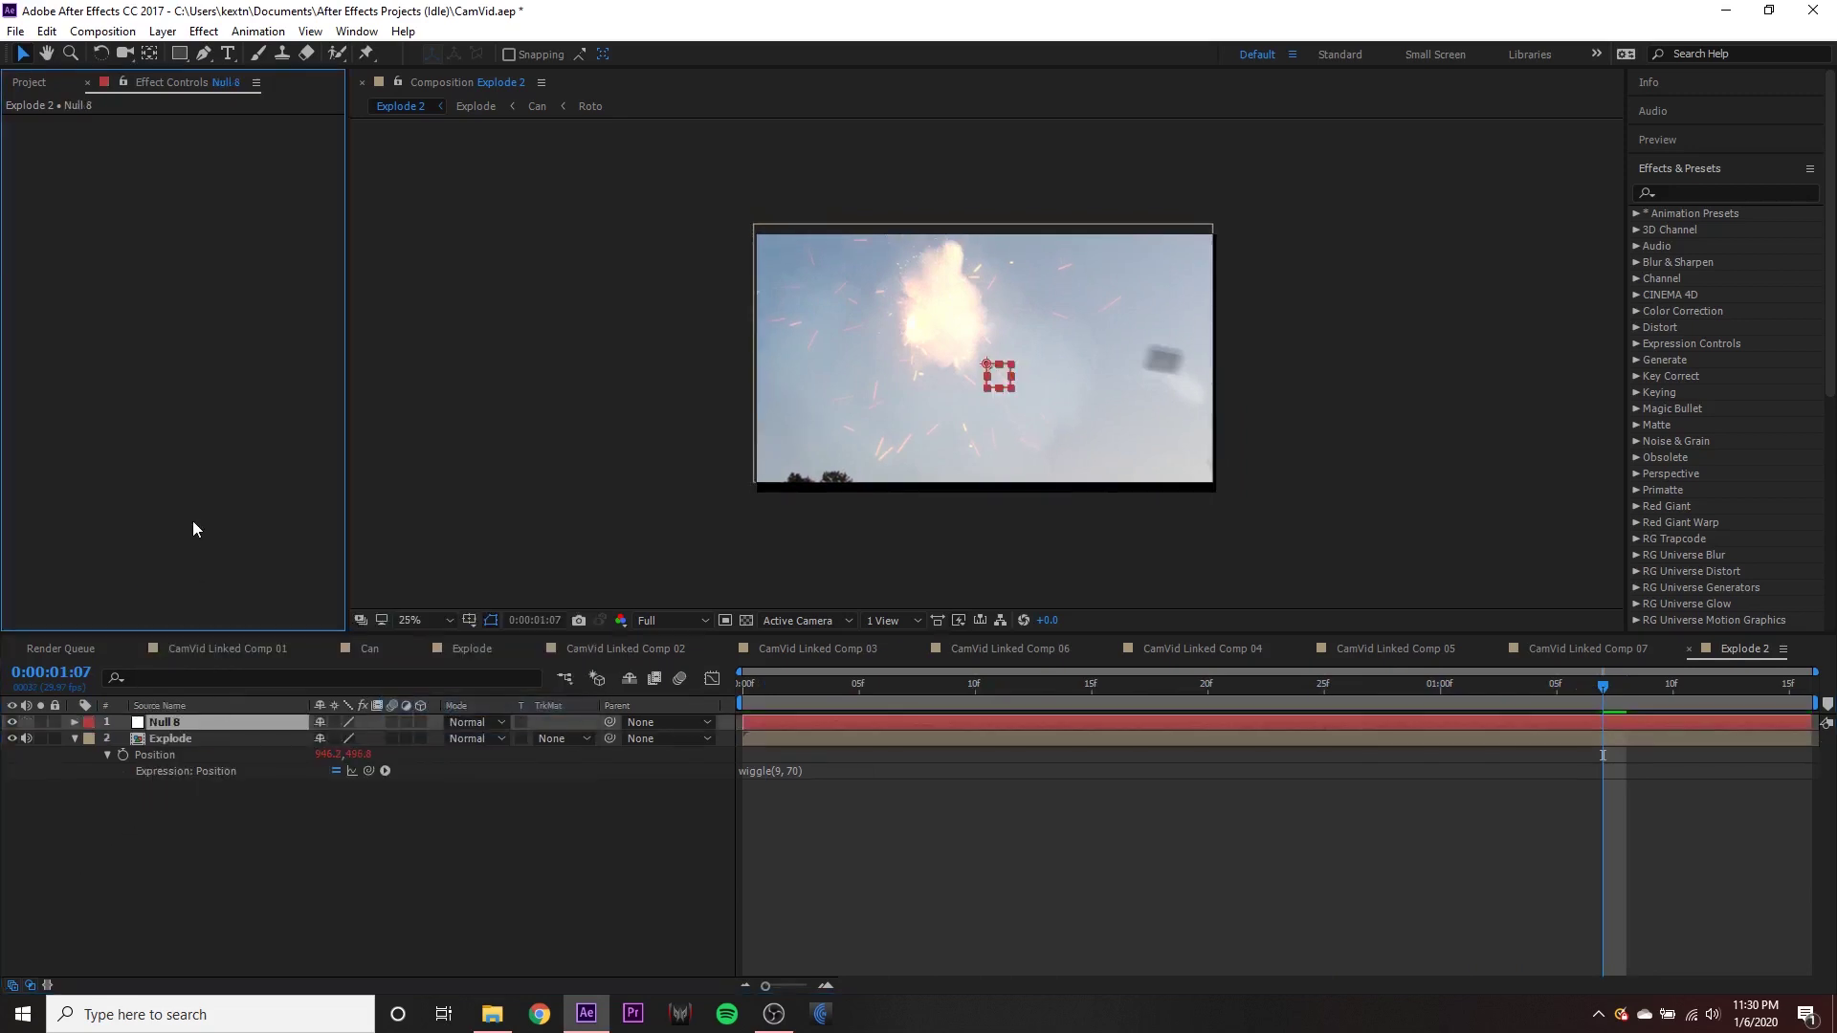
- Search 'slider' in Effects & Presets and apply two Slider Controls to Null 8
left_click(1691, 193)
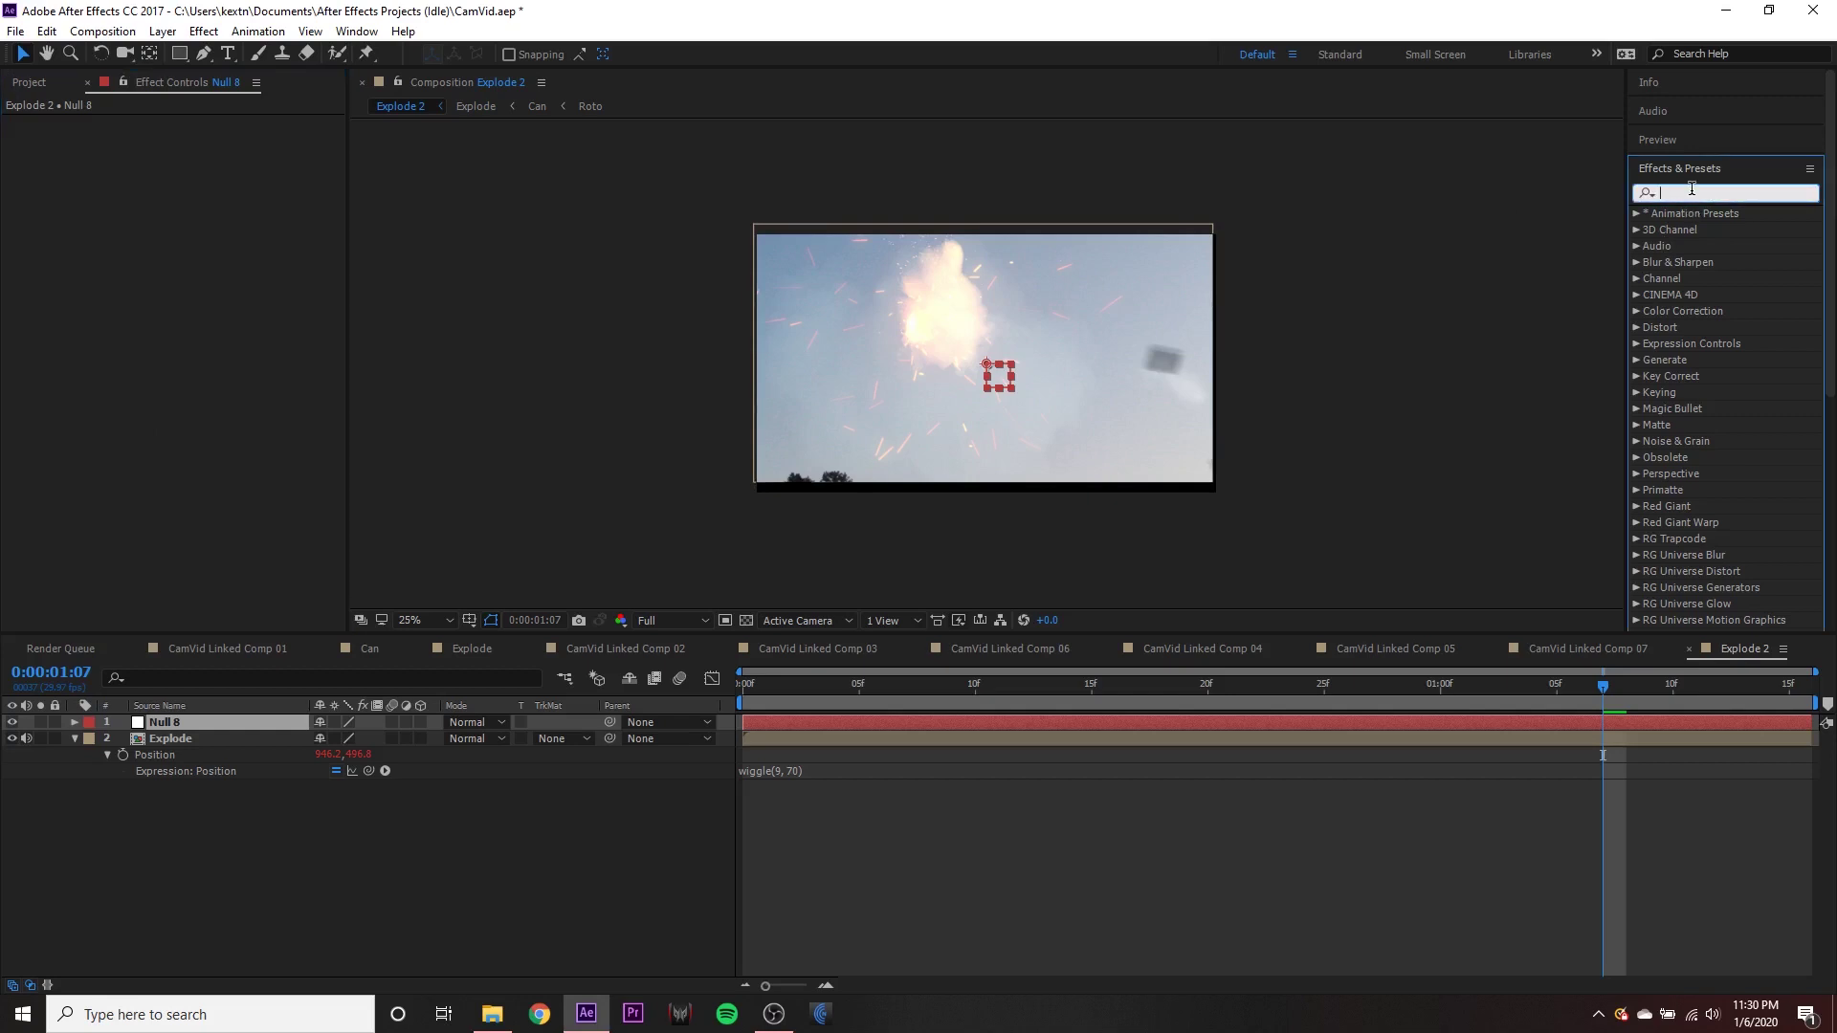
type("sli")
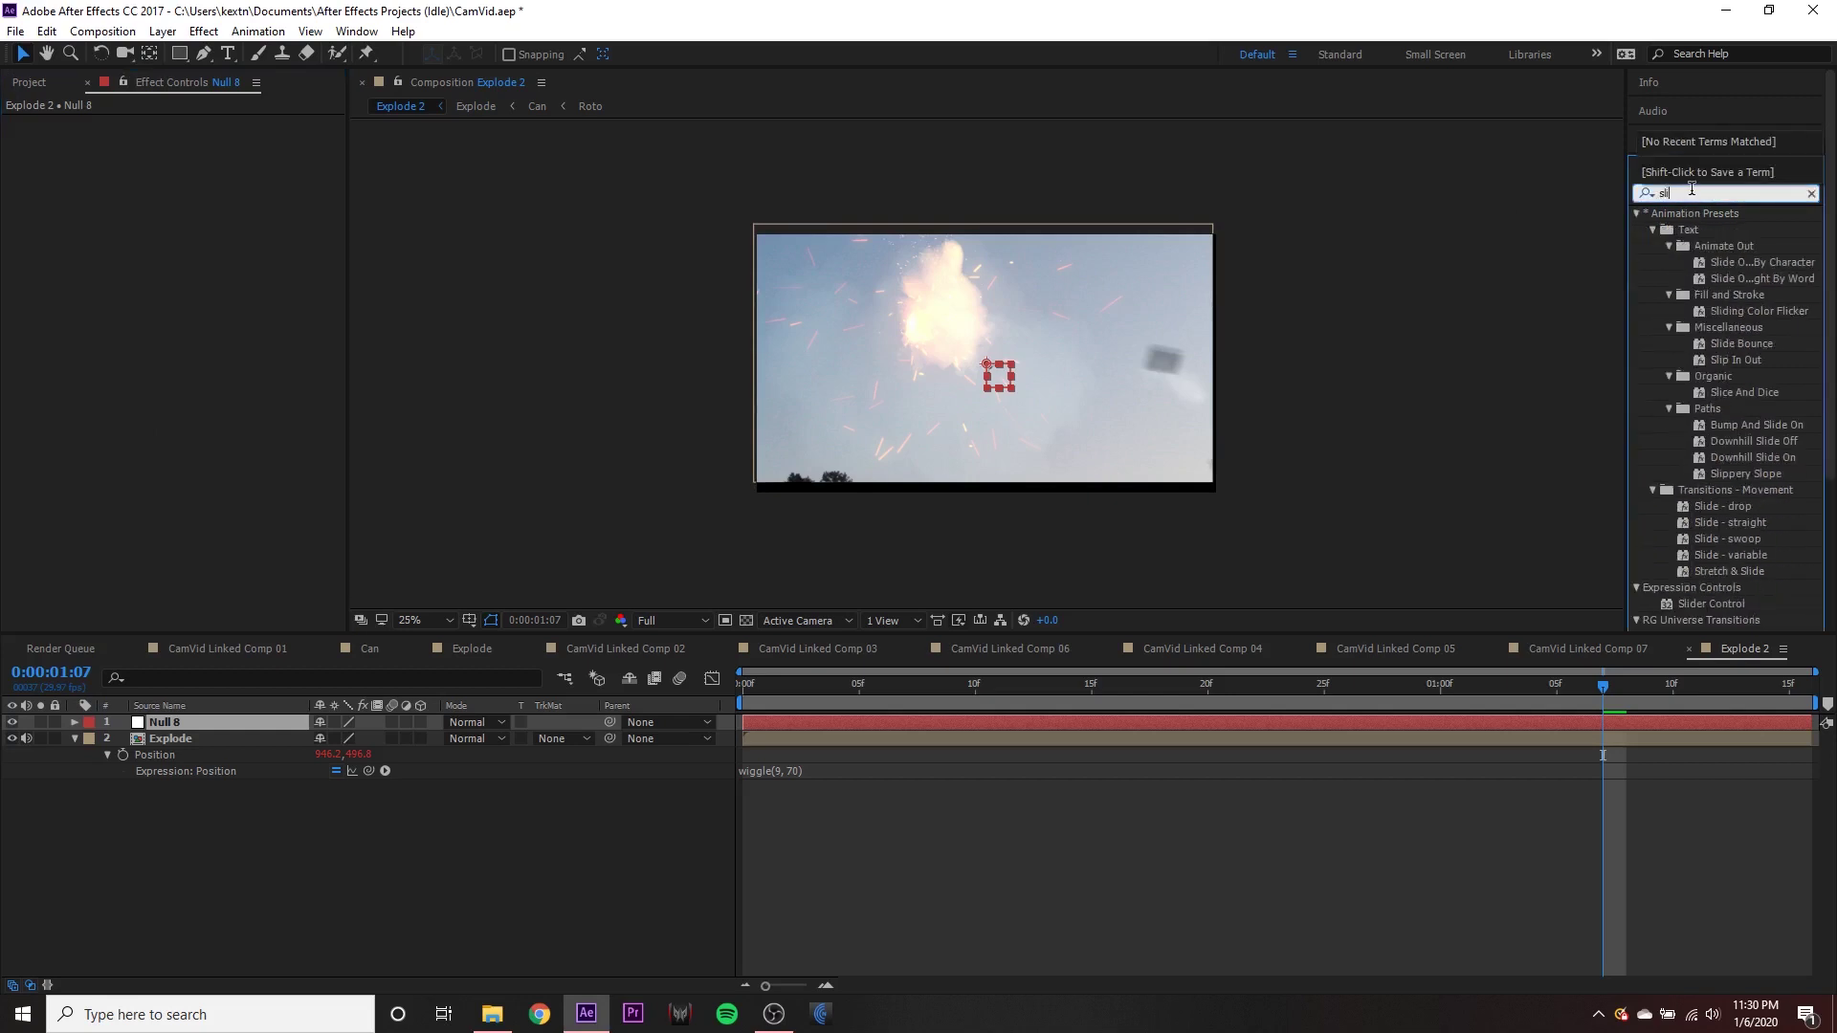
type("der")
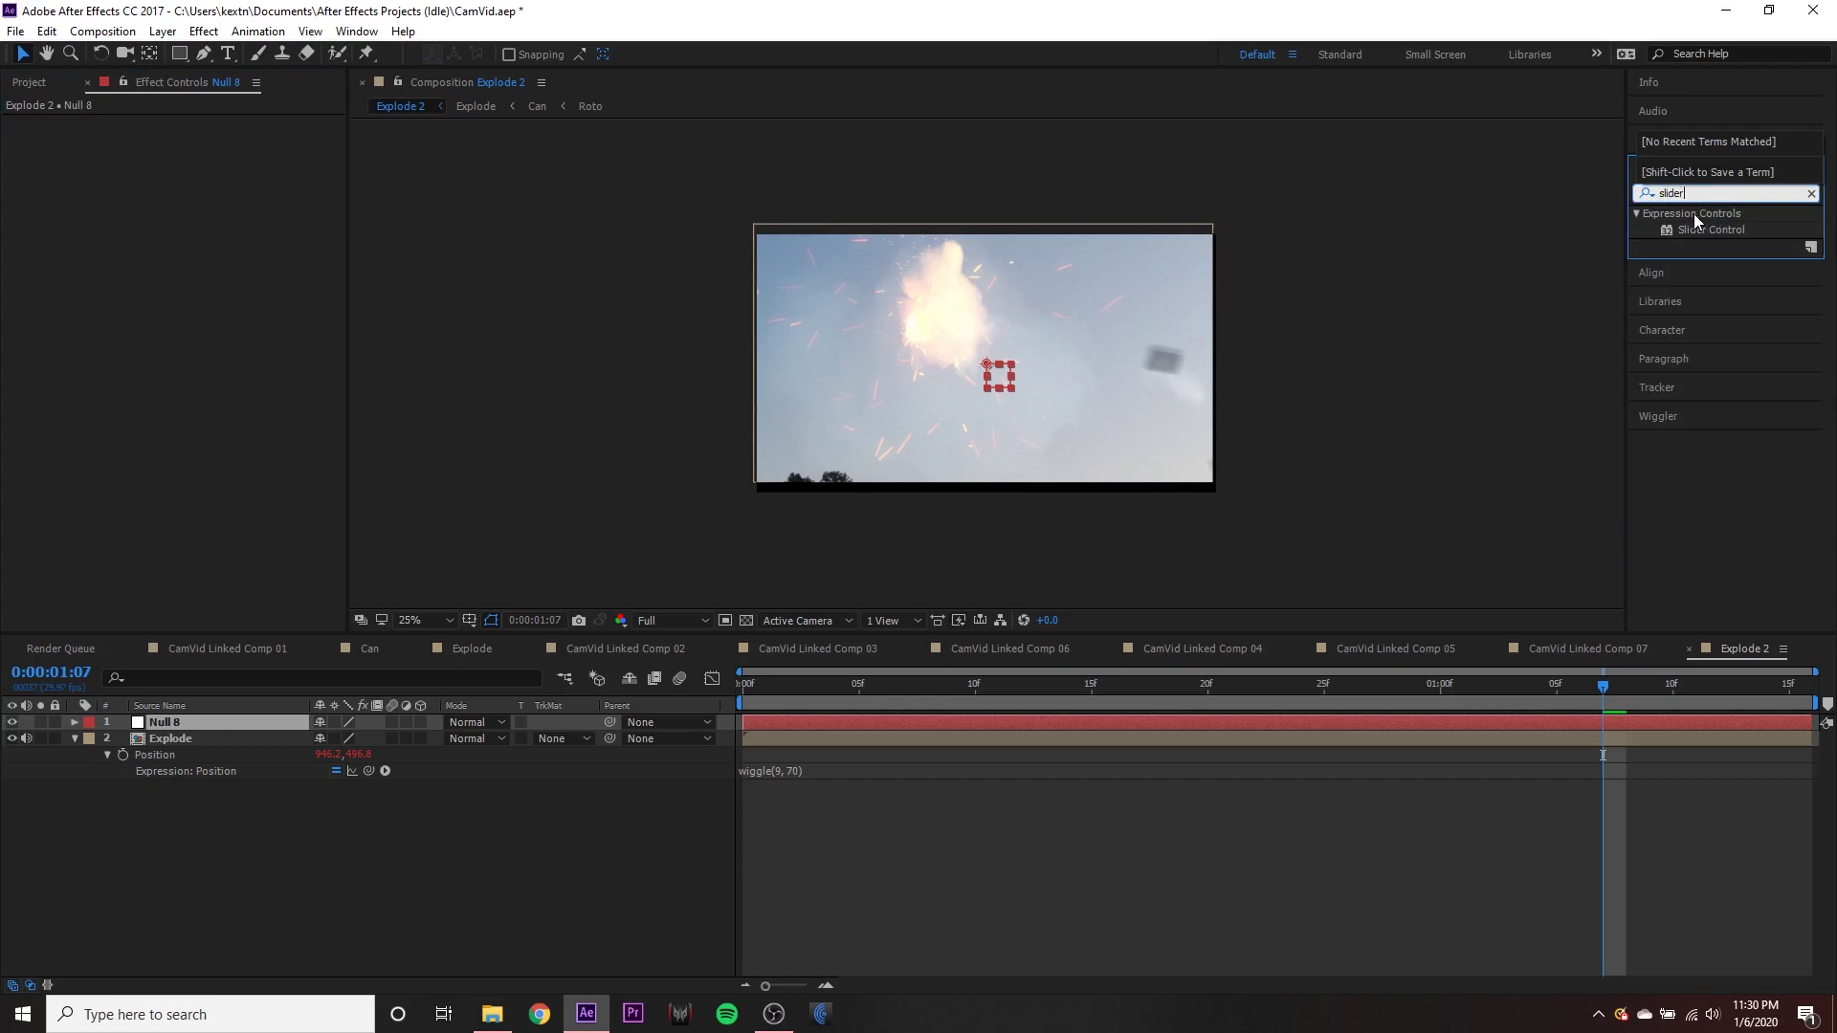
key("Return")
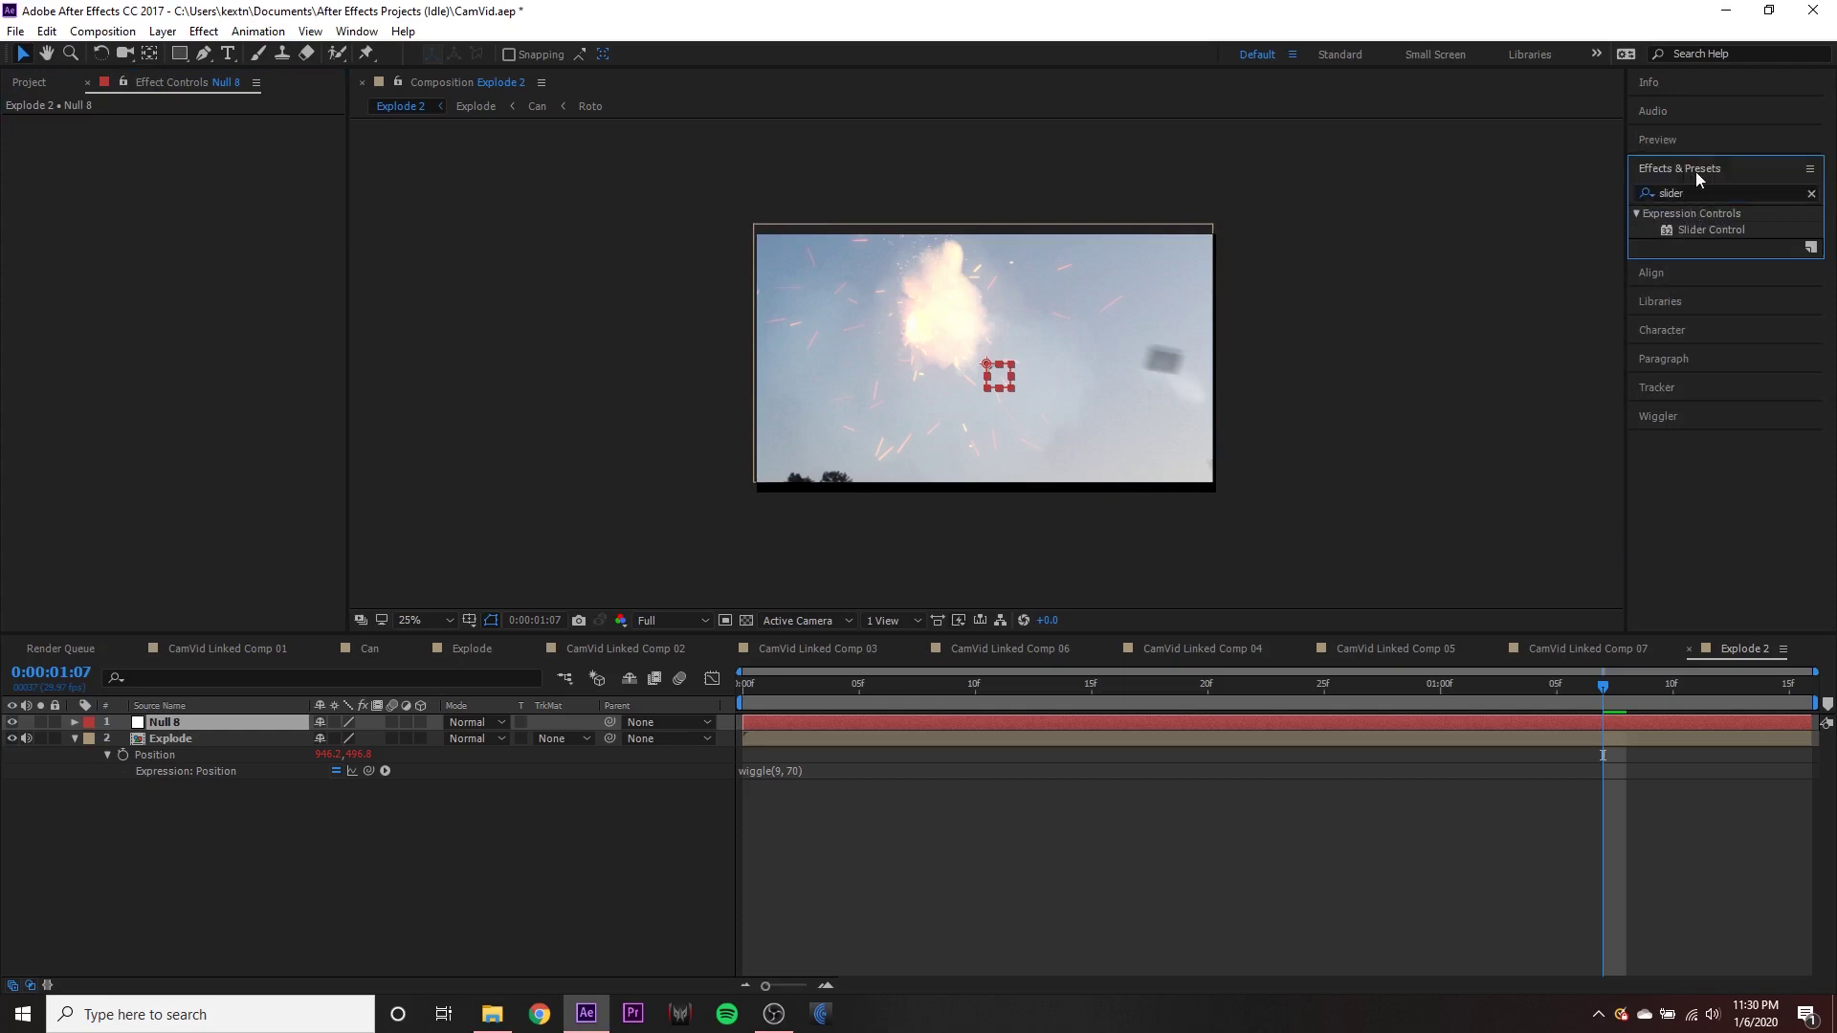
left_click(1695, 228)
left_click_drag(1712, 226, 210, 725)
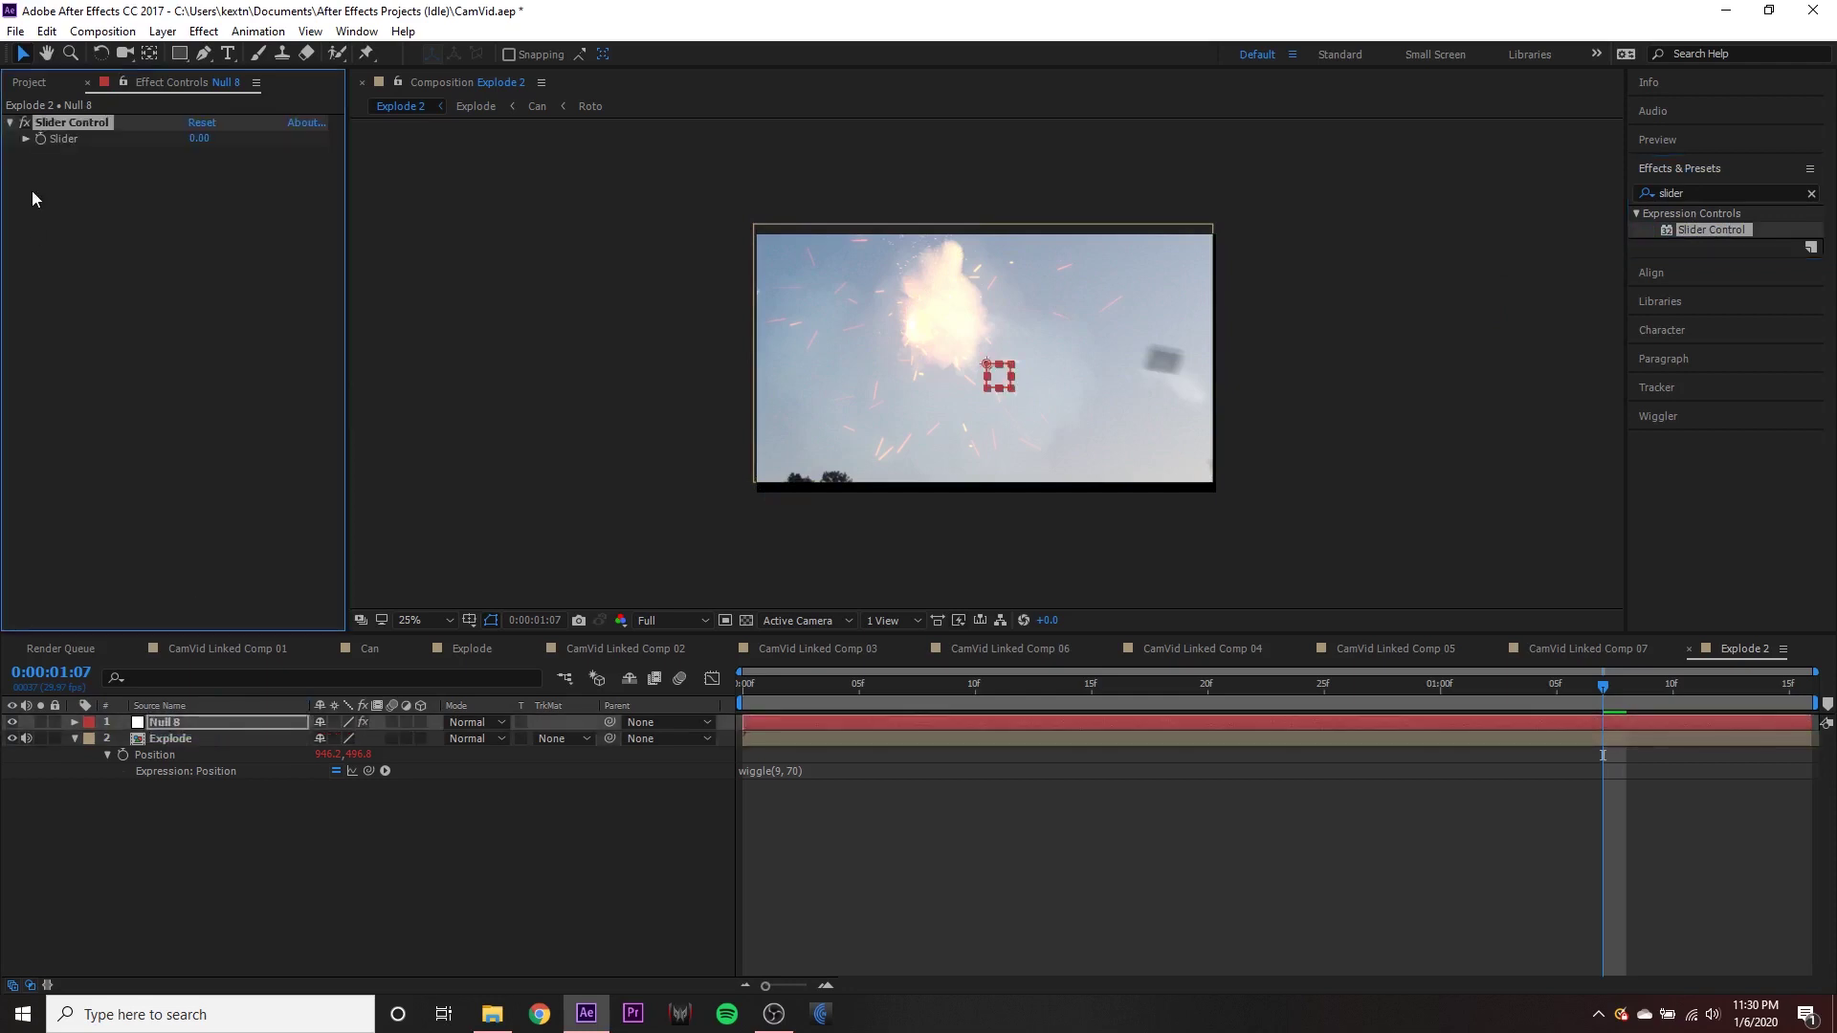
left_click_drag(1697, 226, 192, 412)
- Rename the two Slider Controls to Freq and Amp
left_click(76, 122)
key("Return")
type("Fre")
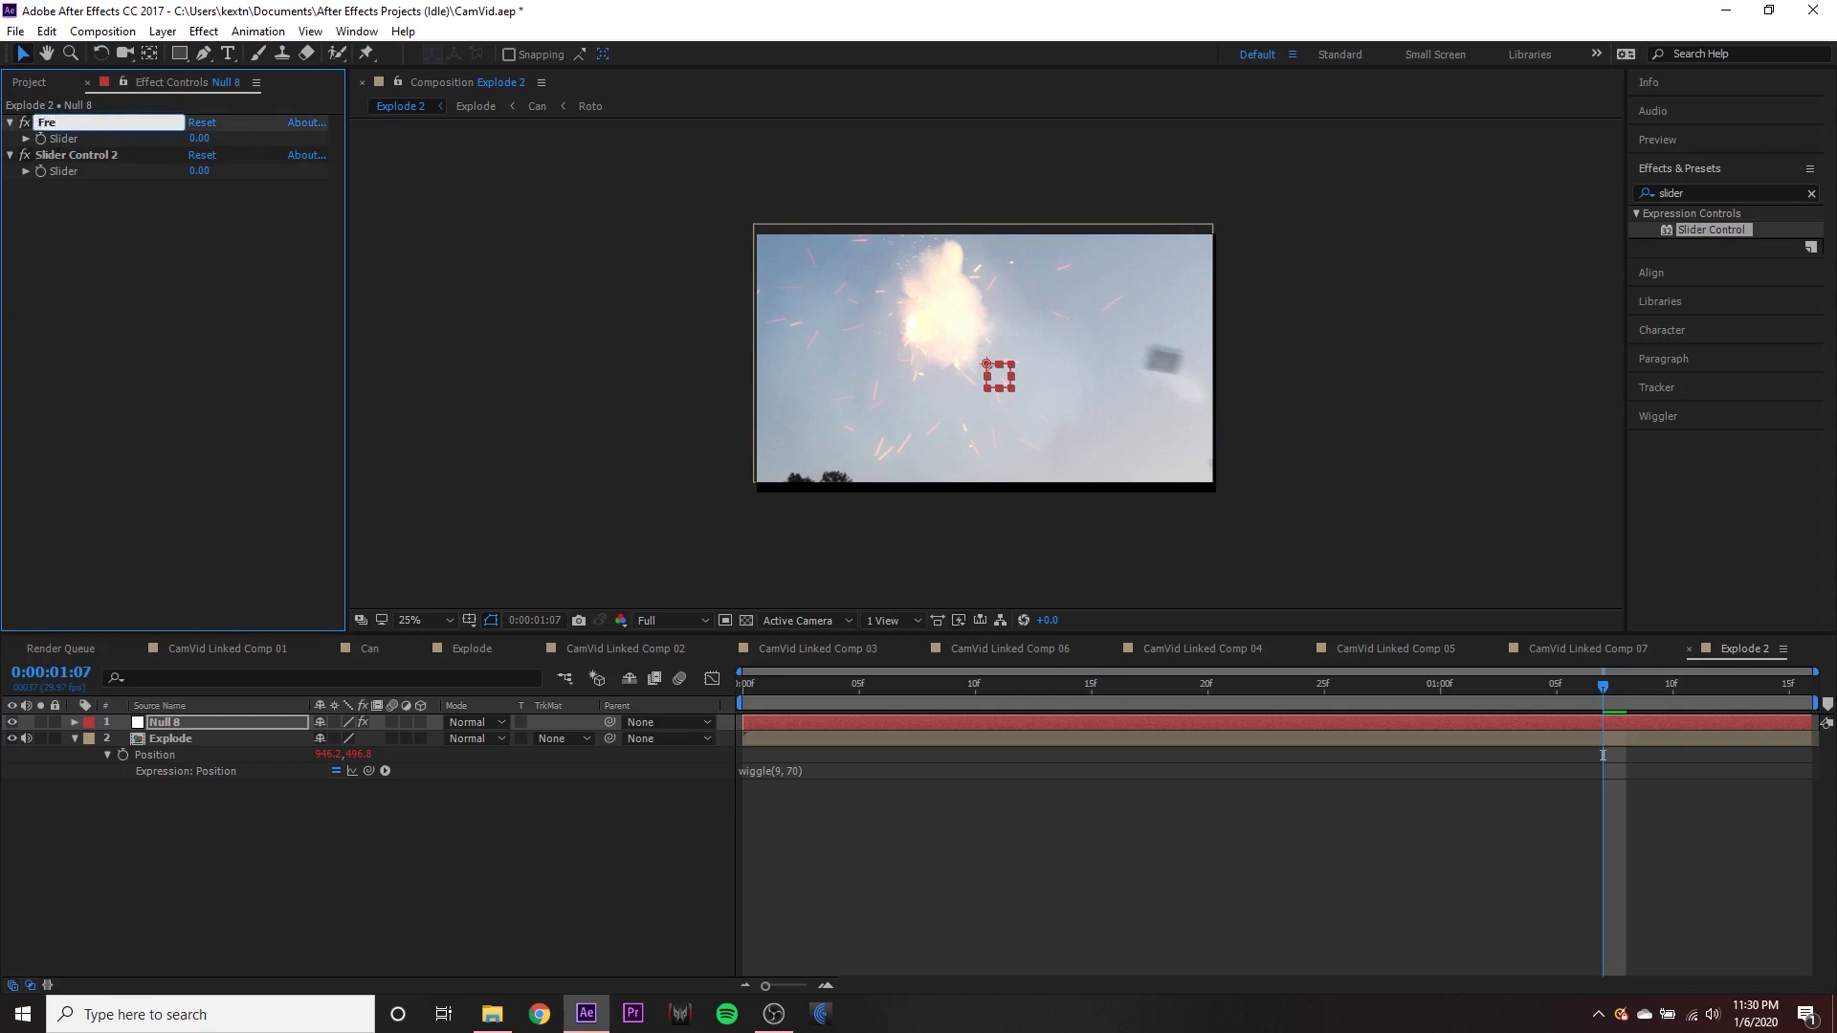
type("q")
left_click(86, 155)
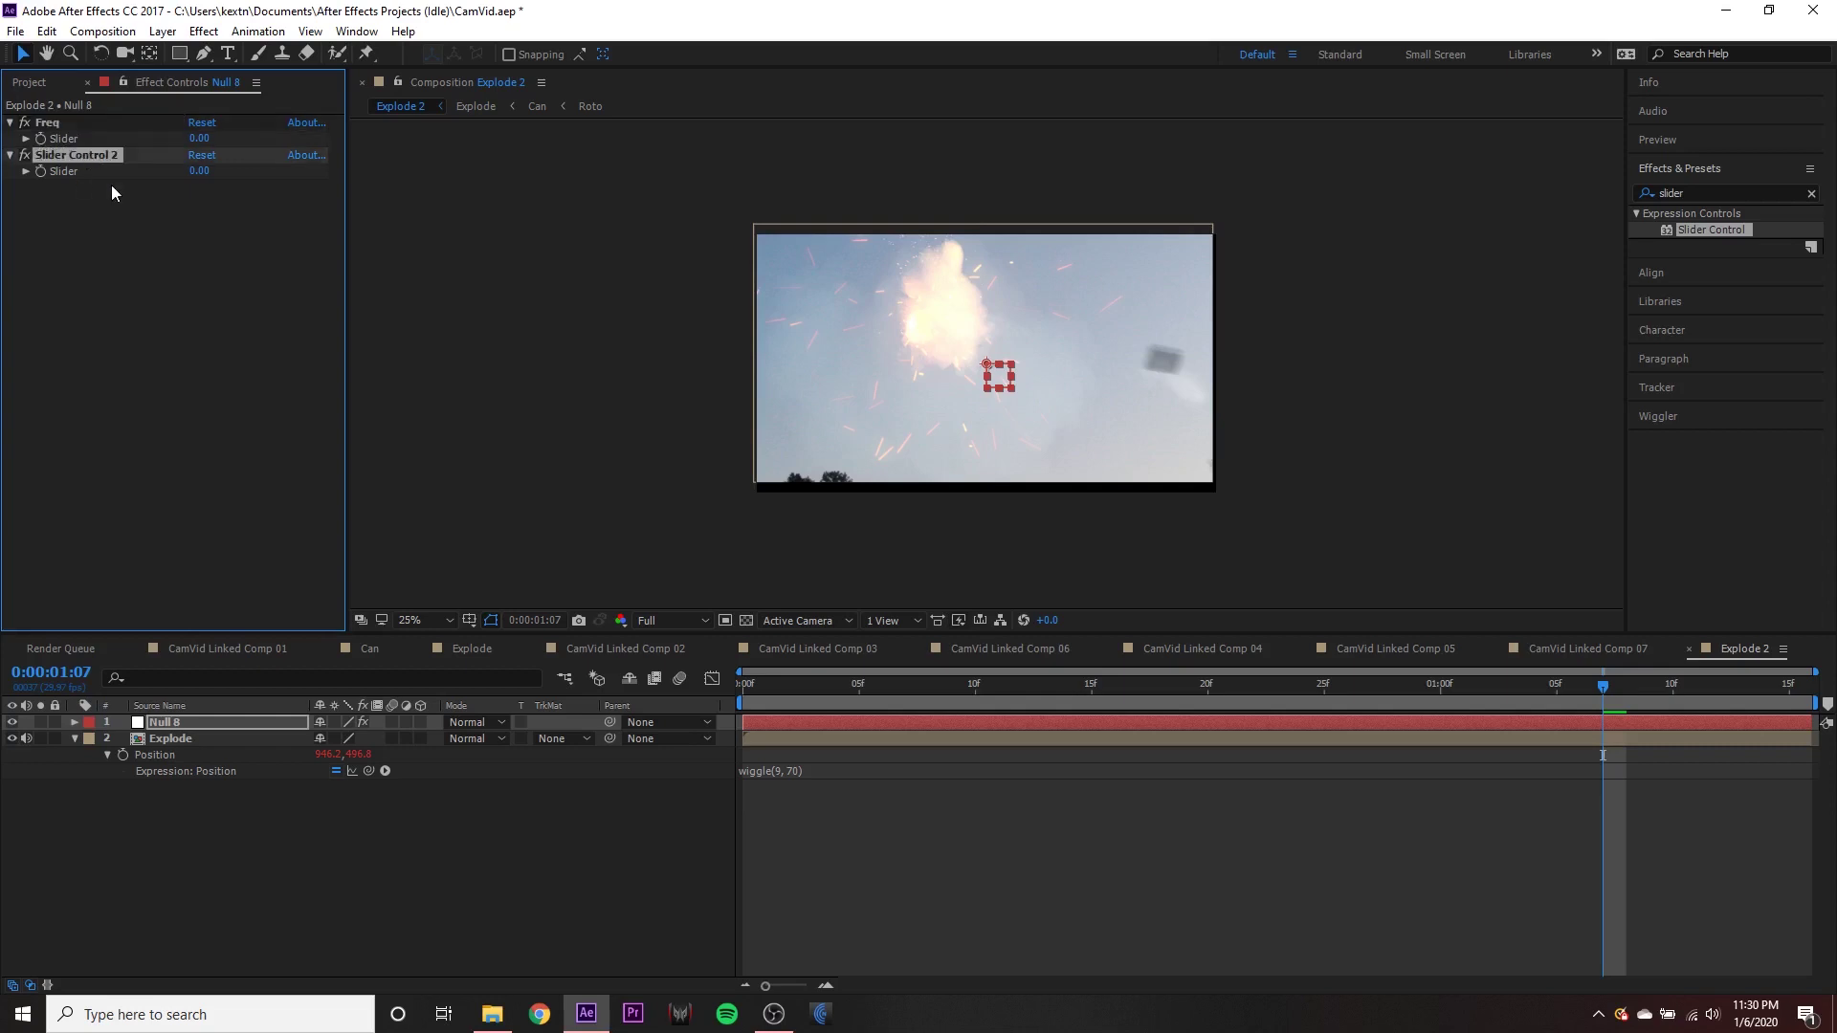
key("Return")
type("Amp")
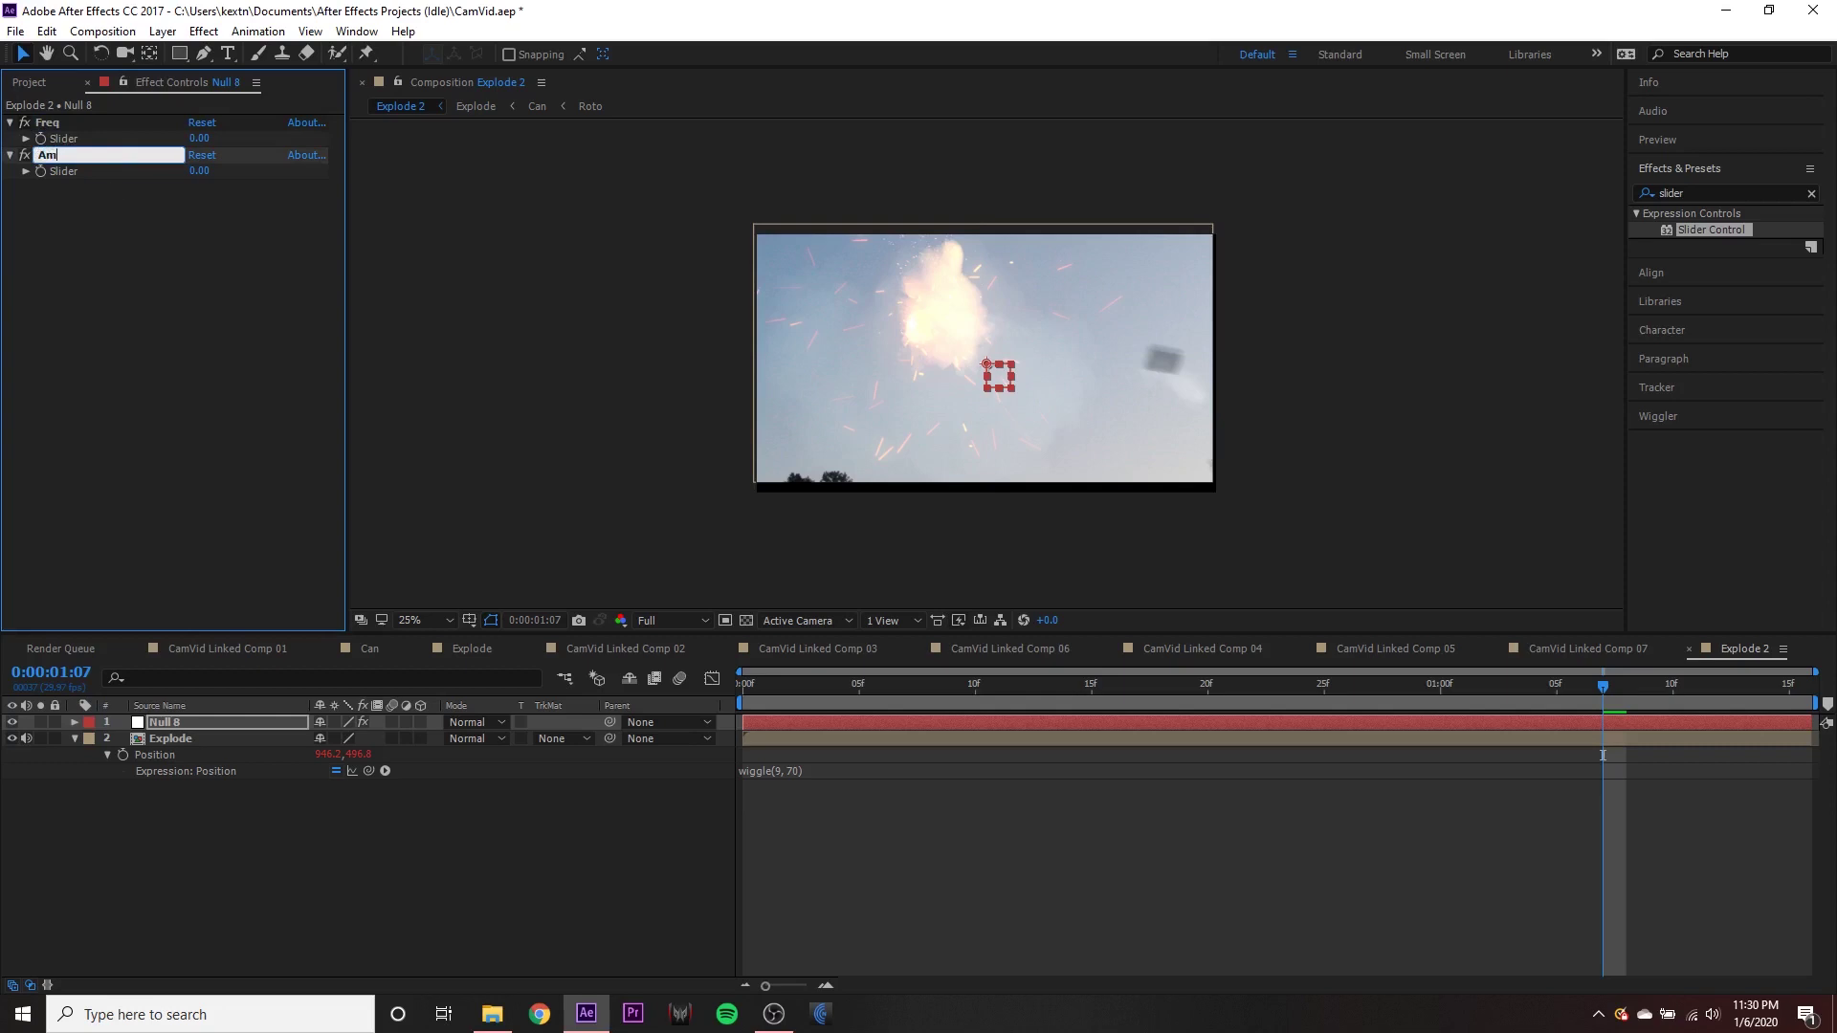
key("Return")
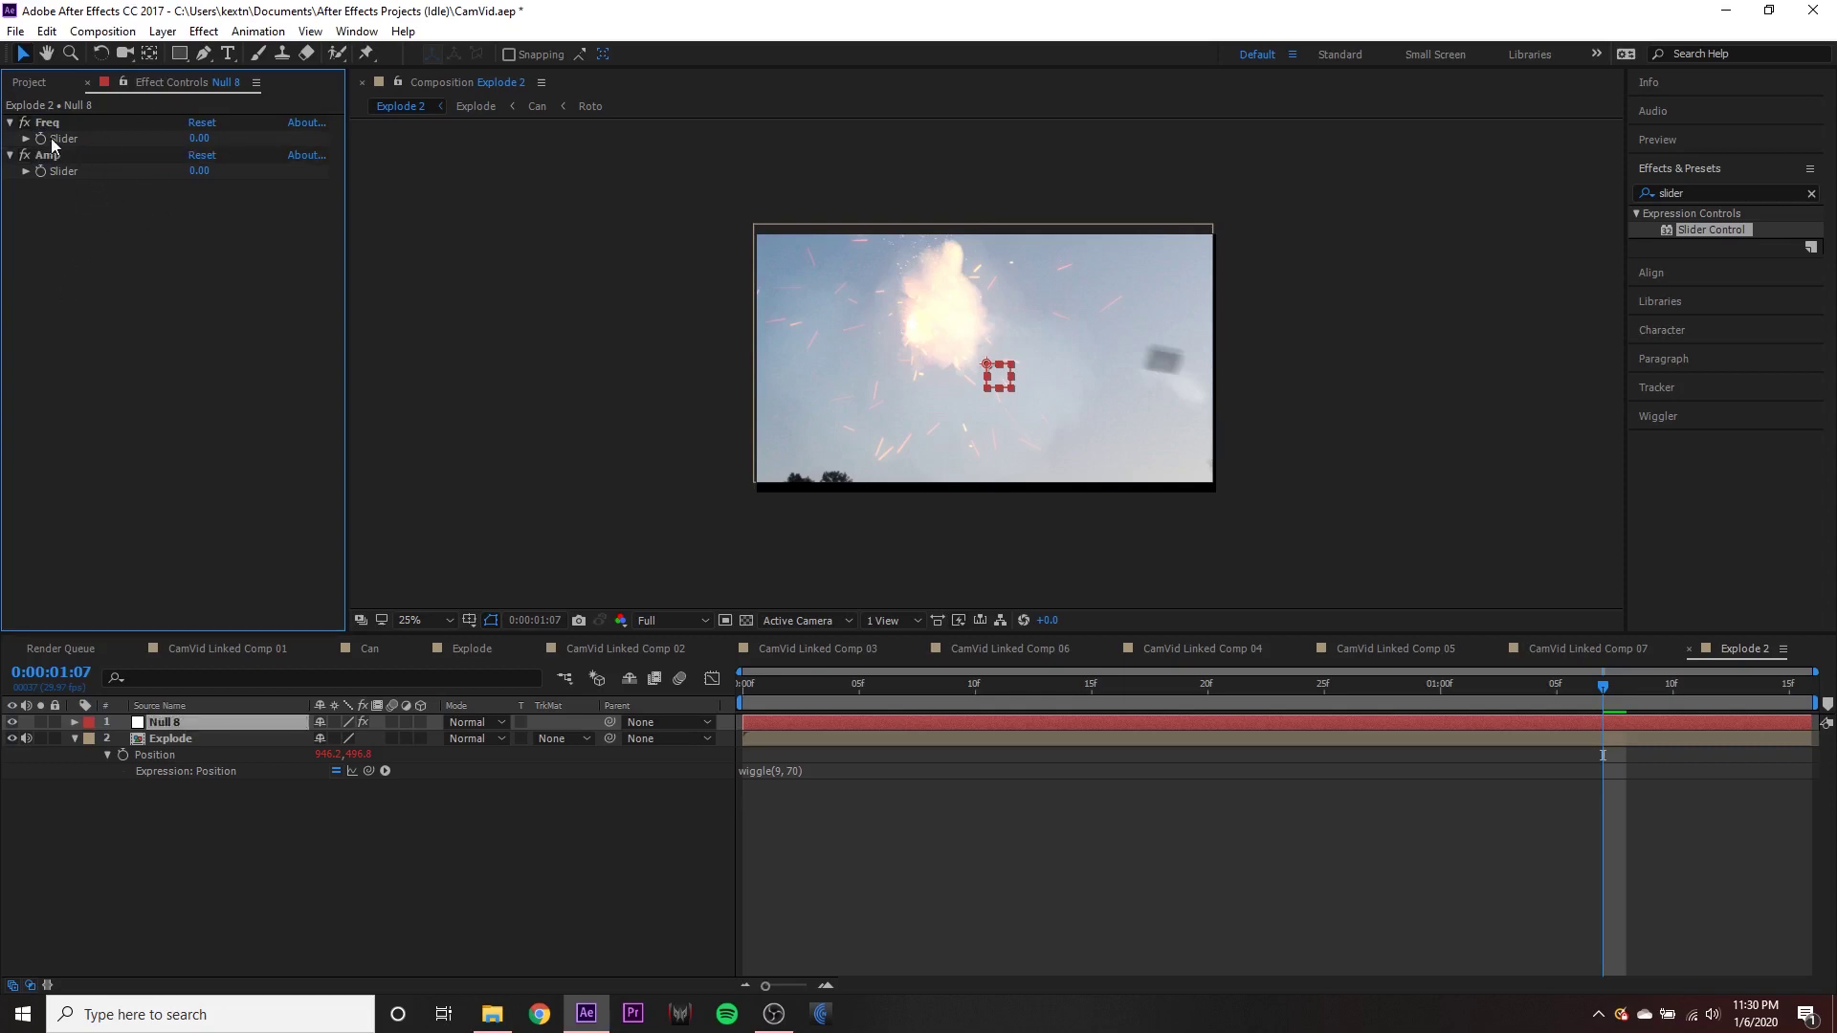
left_click(228, 431)
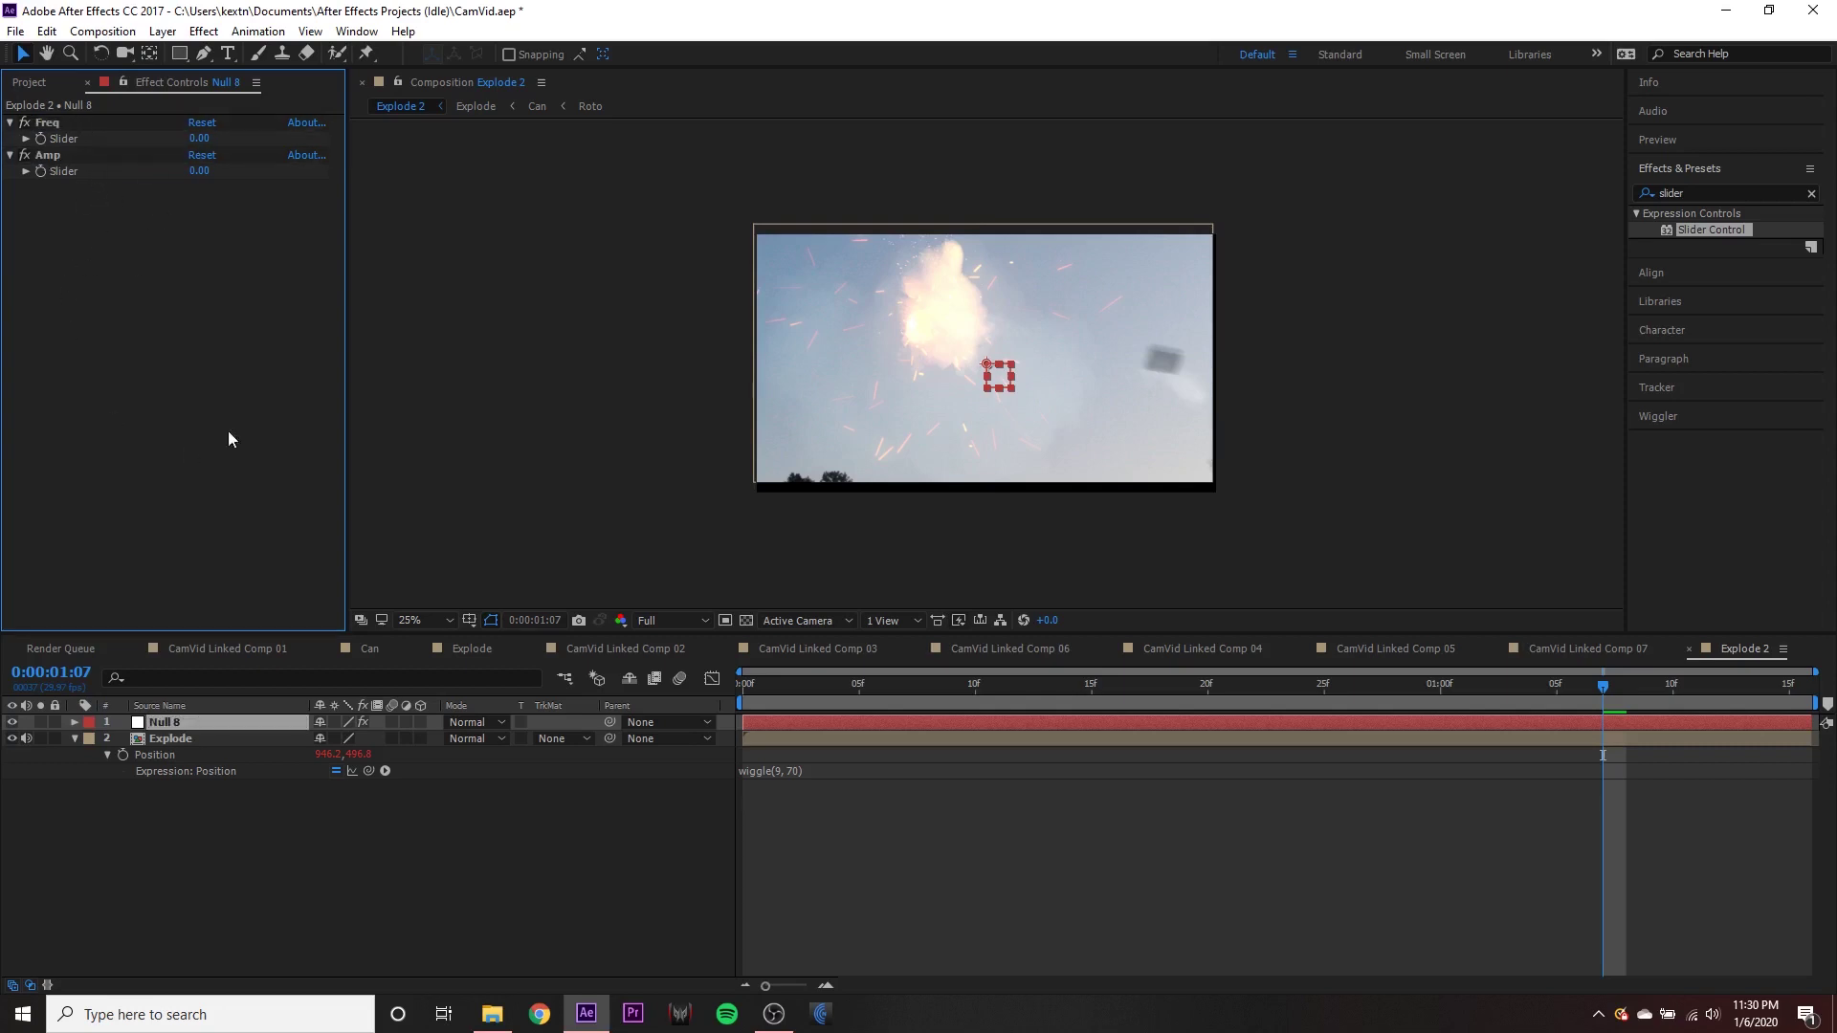
- Open the Explode layer's wiggle expression and delete its hard-coded values
left_click(85, 738)
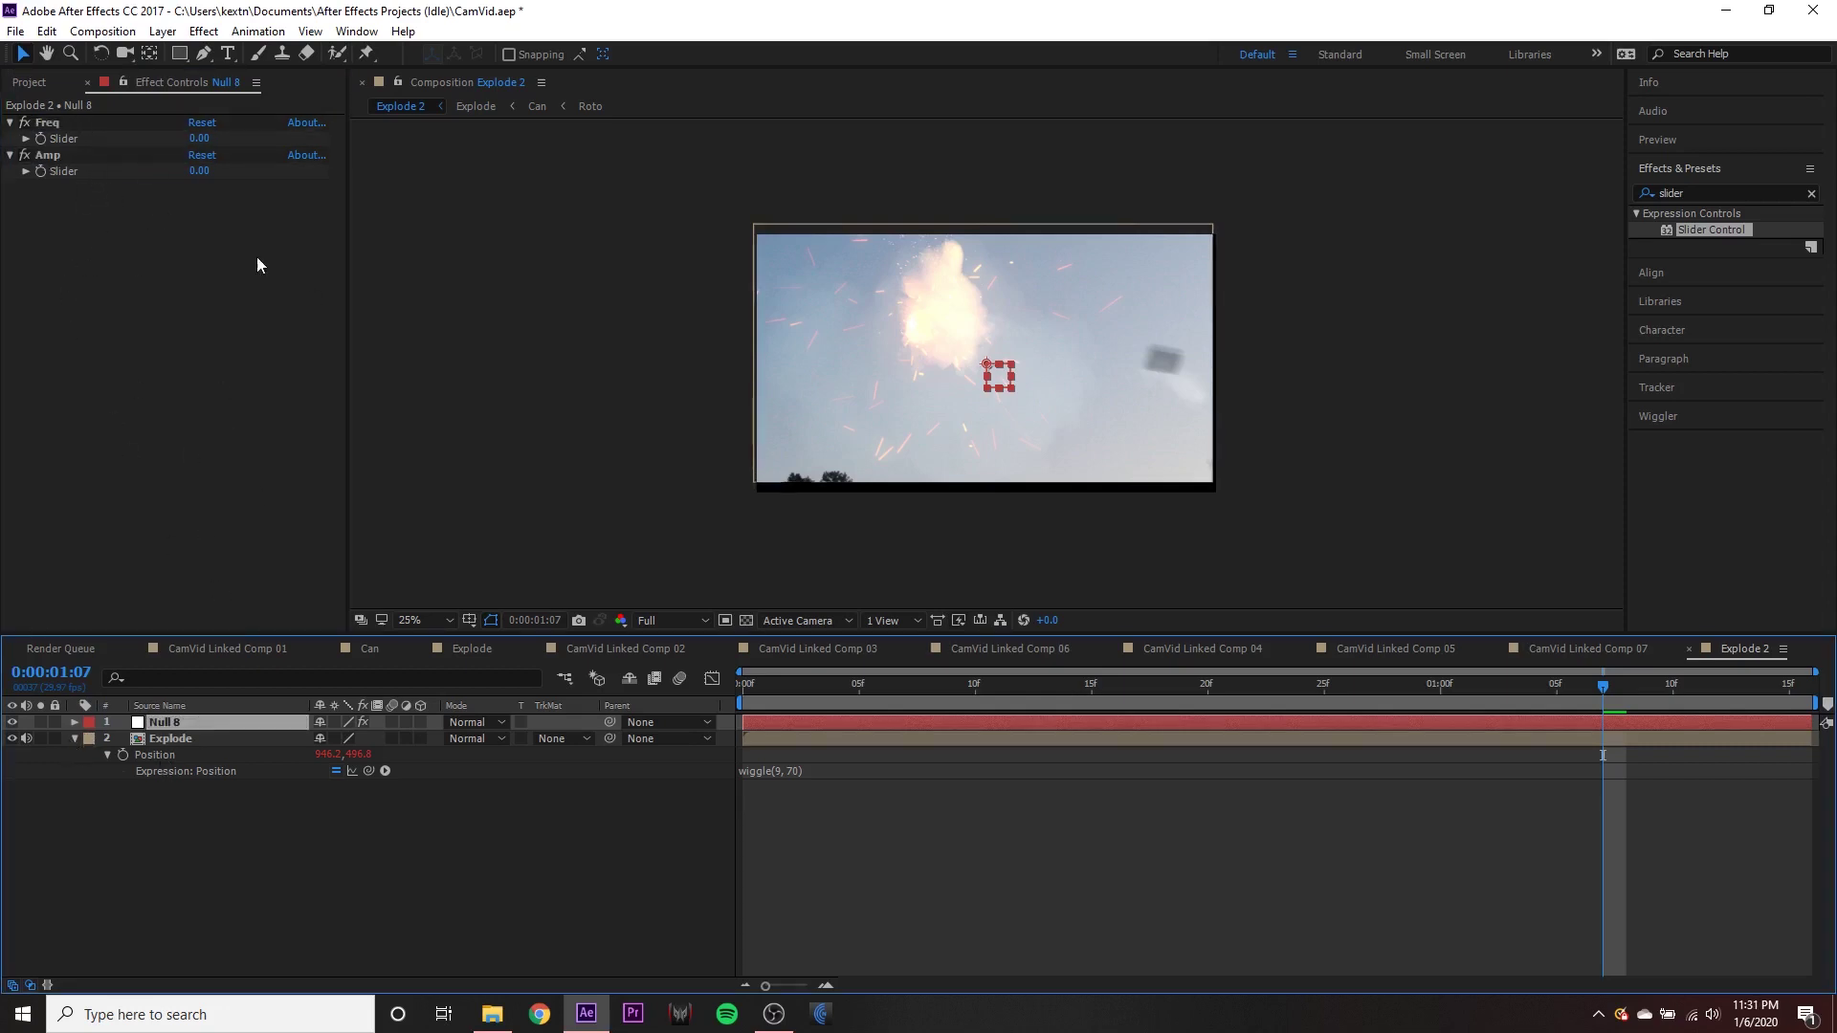
left_click(125, 82)
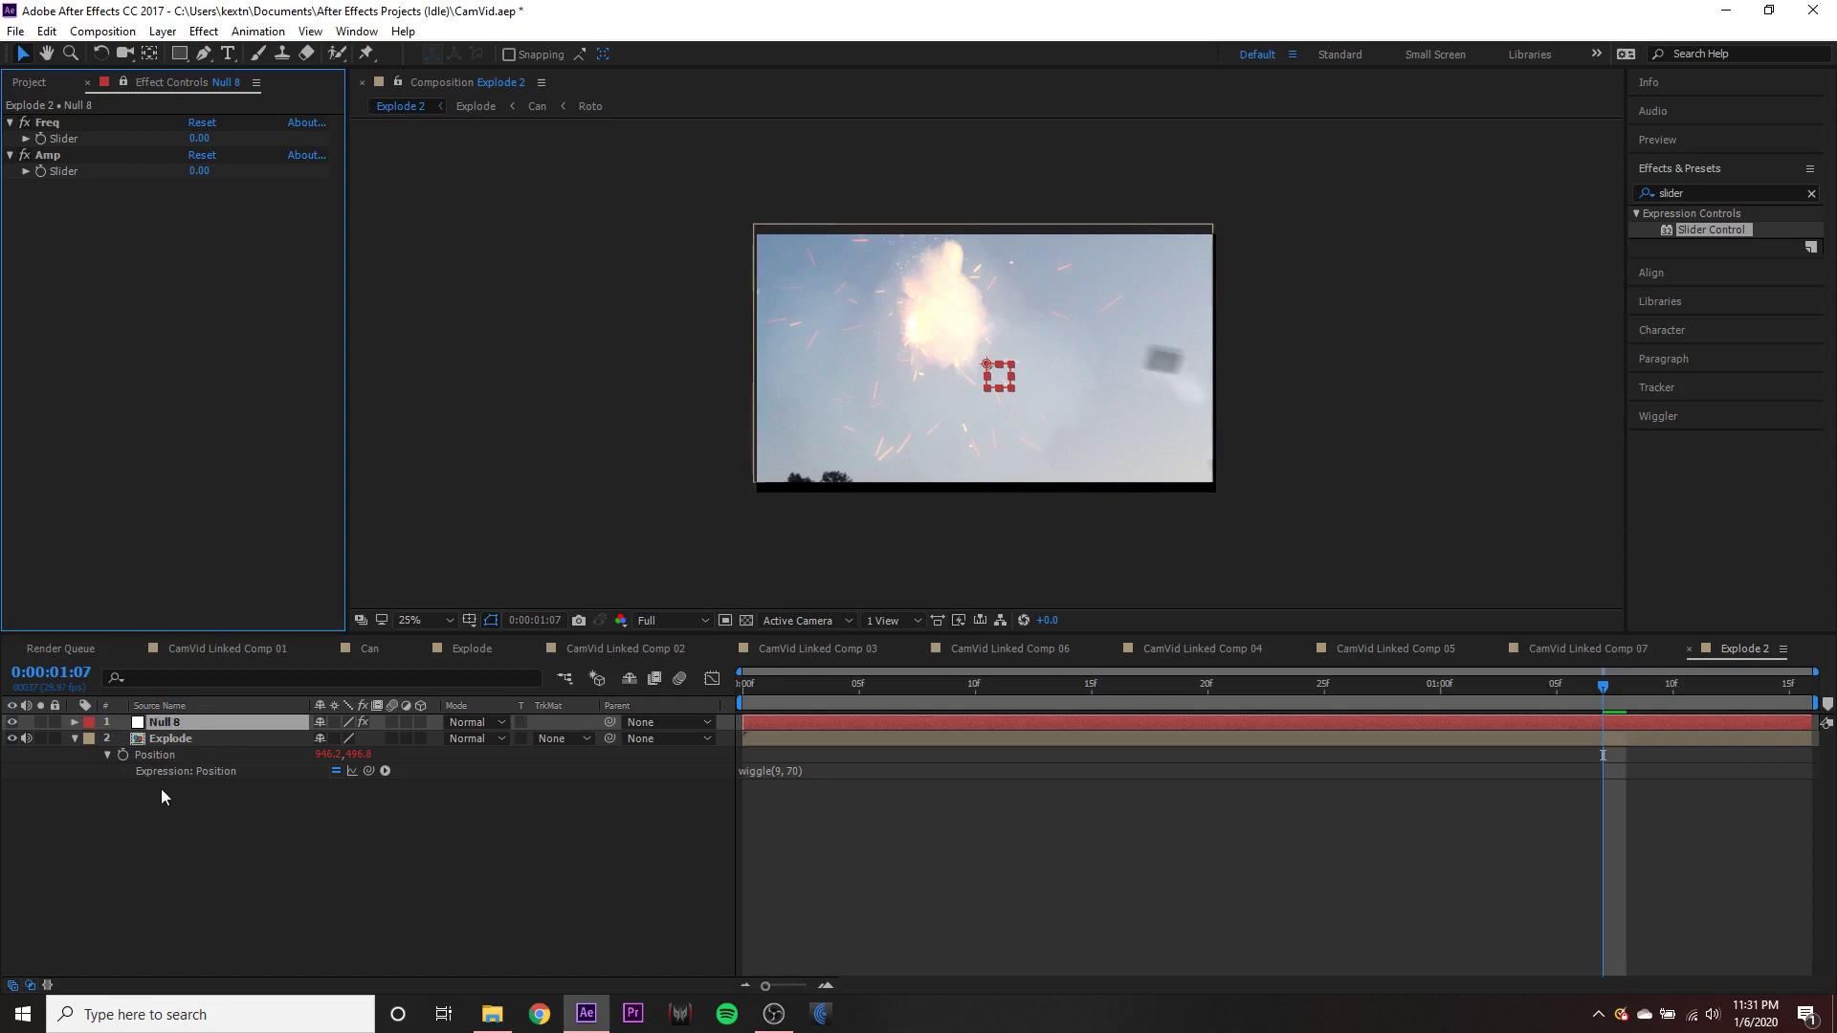
left_click(181, 738)
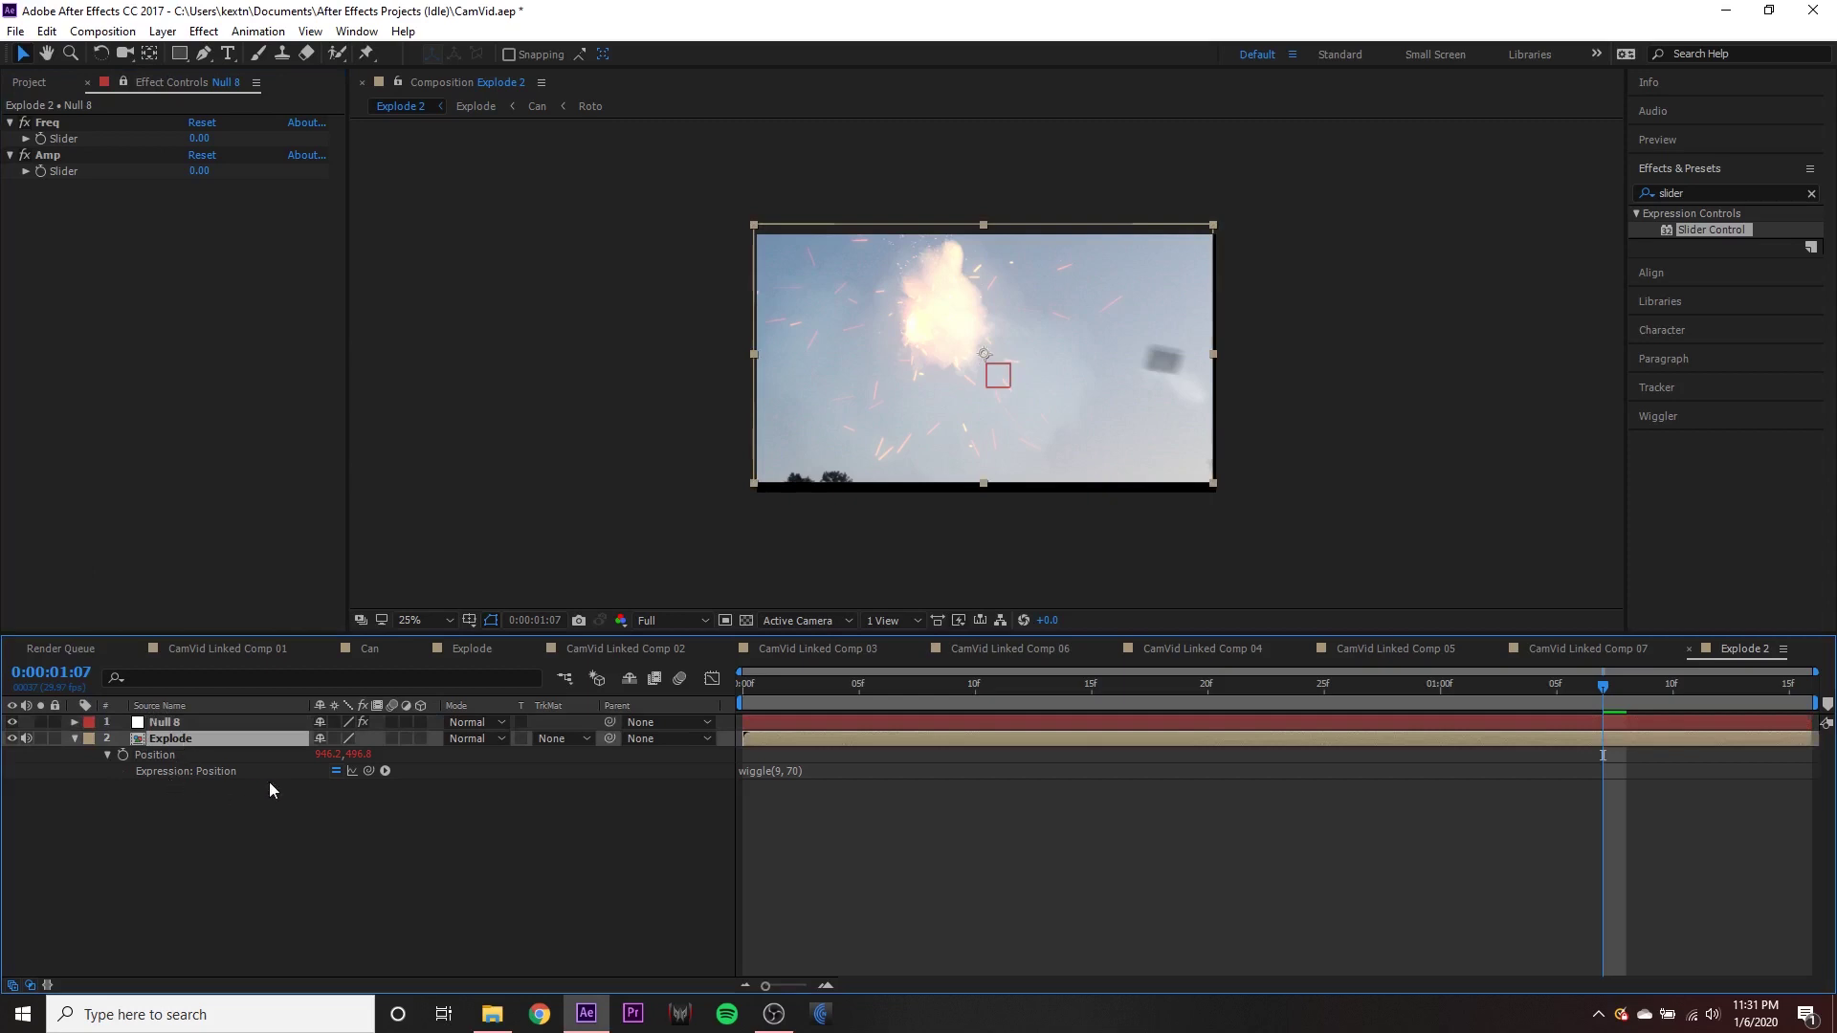
left_click(796, 772)
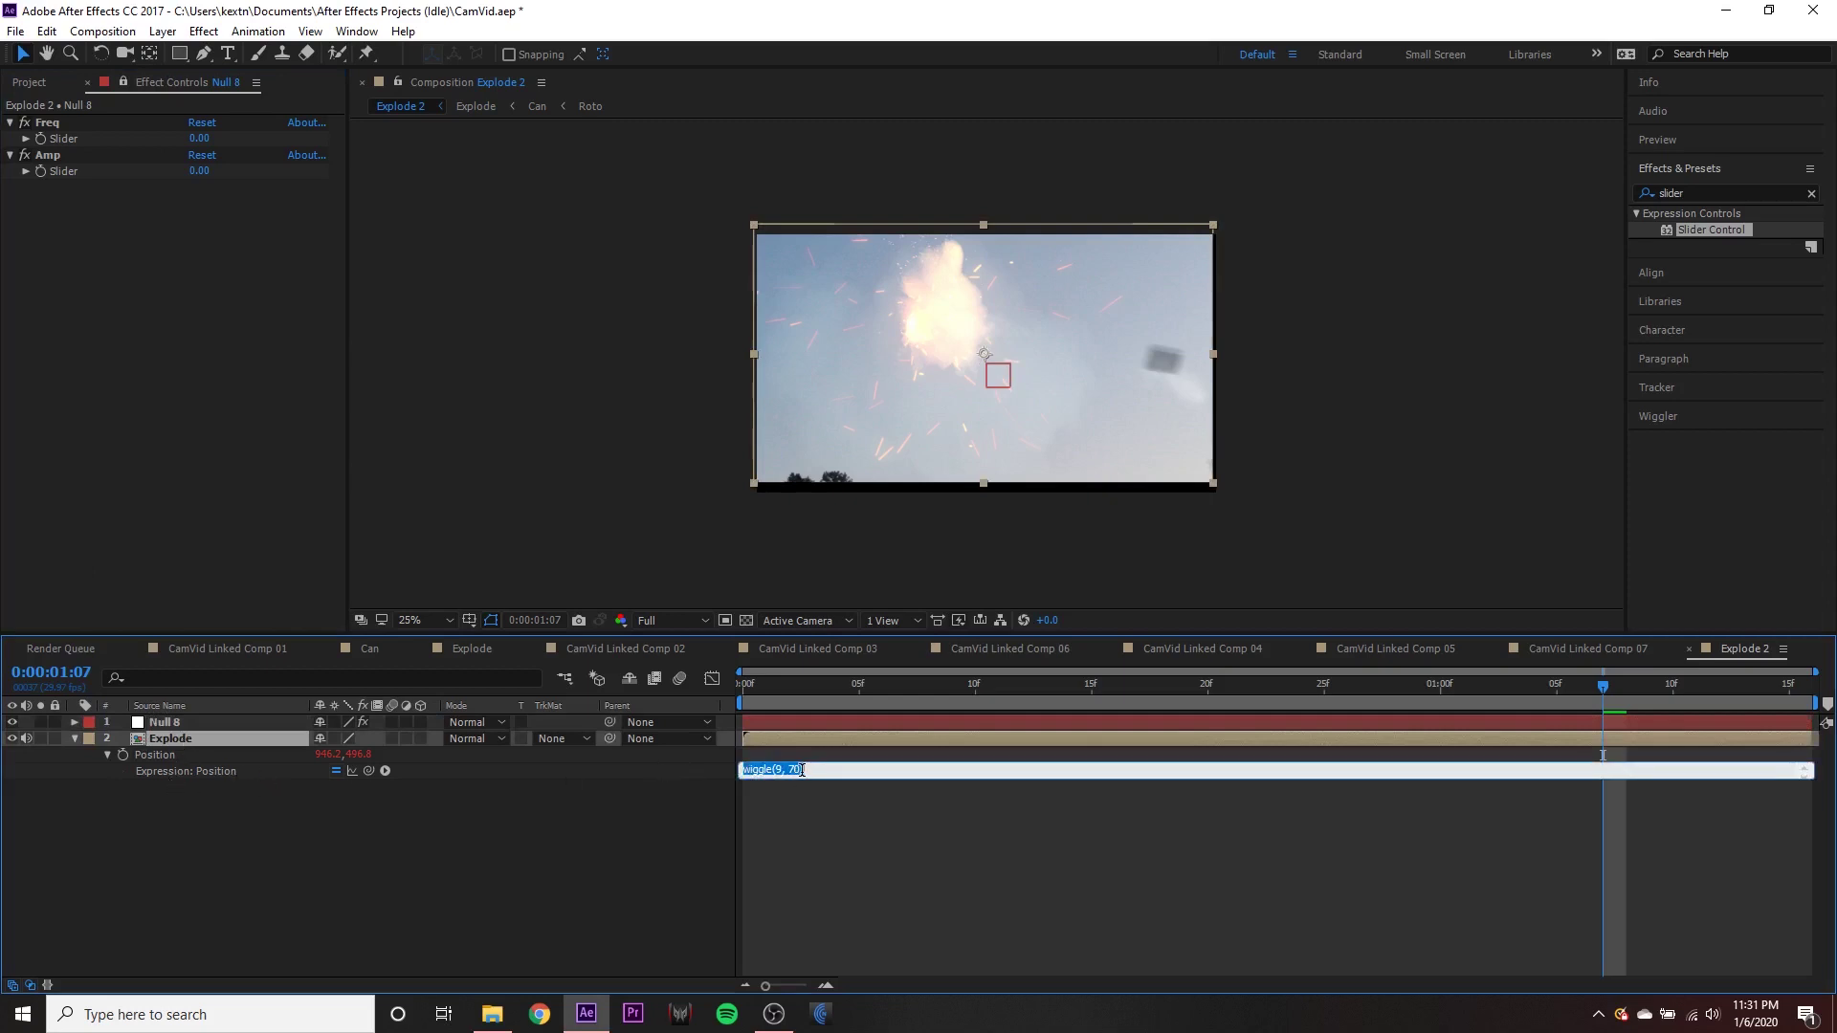
left_click(802, 770)
key("Left")
key("BackSpace")
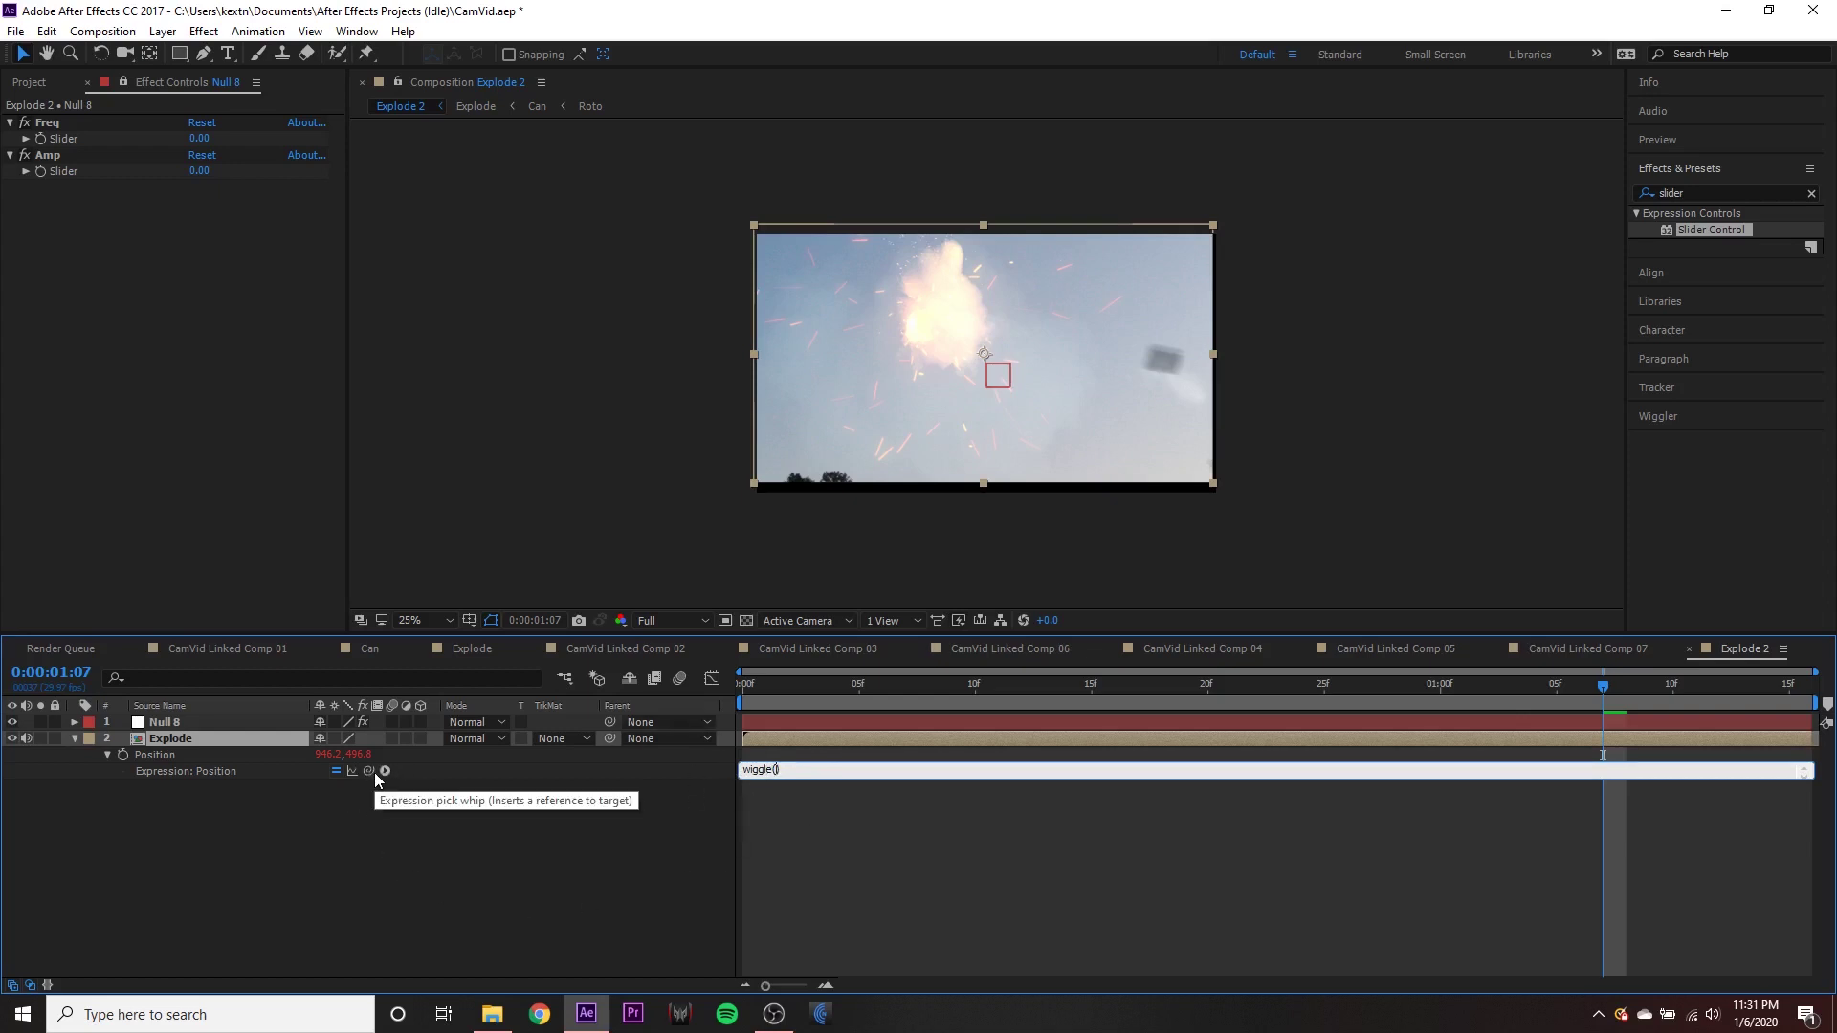
- Pickwhip the Freq and Amp sliders as wiggle arguments, close the parenthesis and commit
left_click_drag(369, 771, 57, 140)
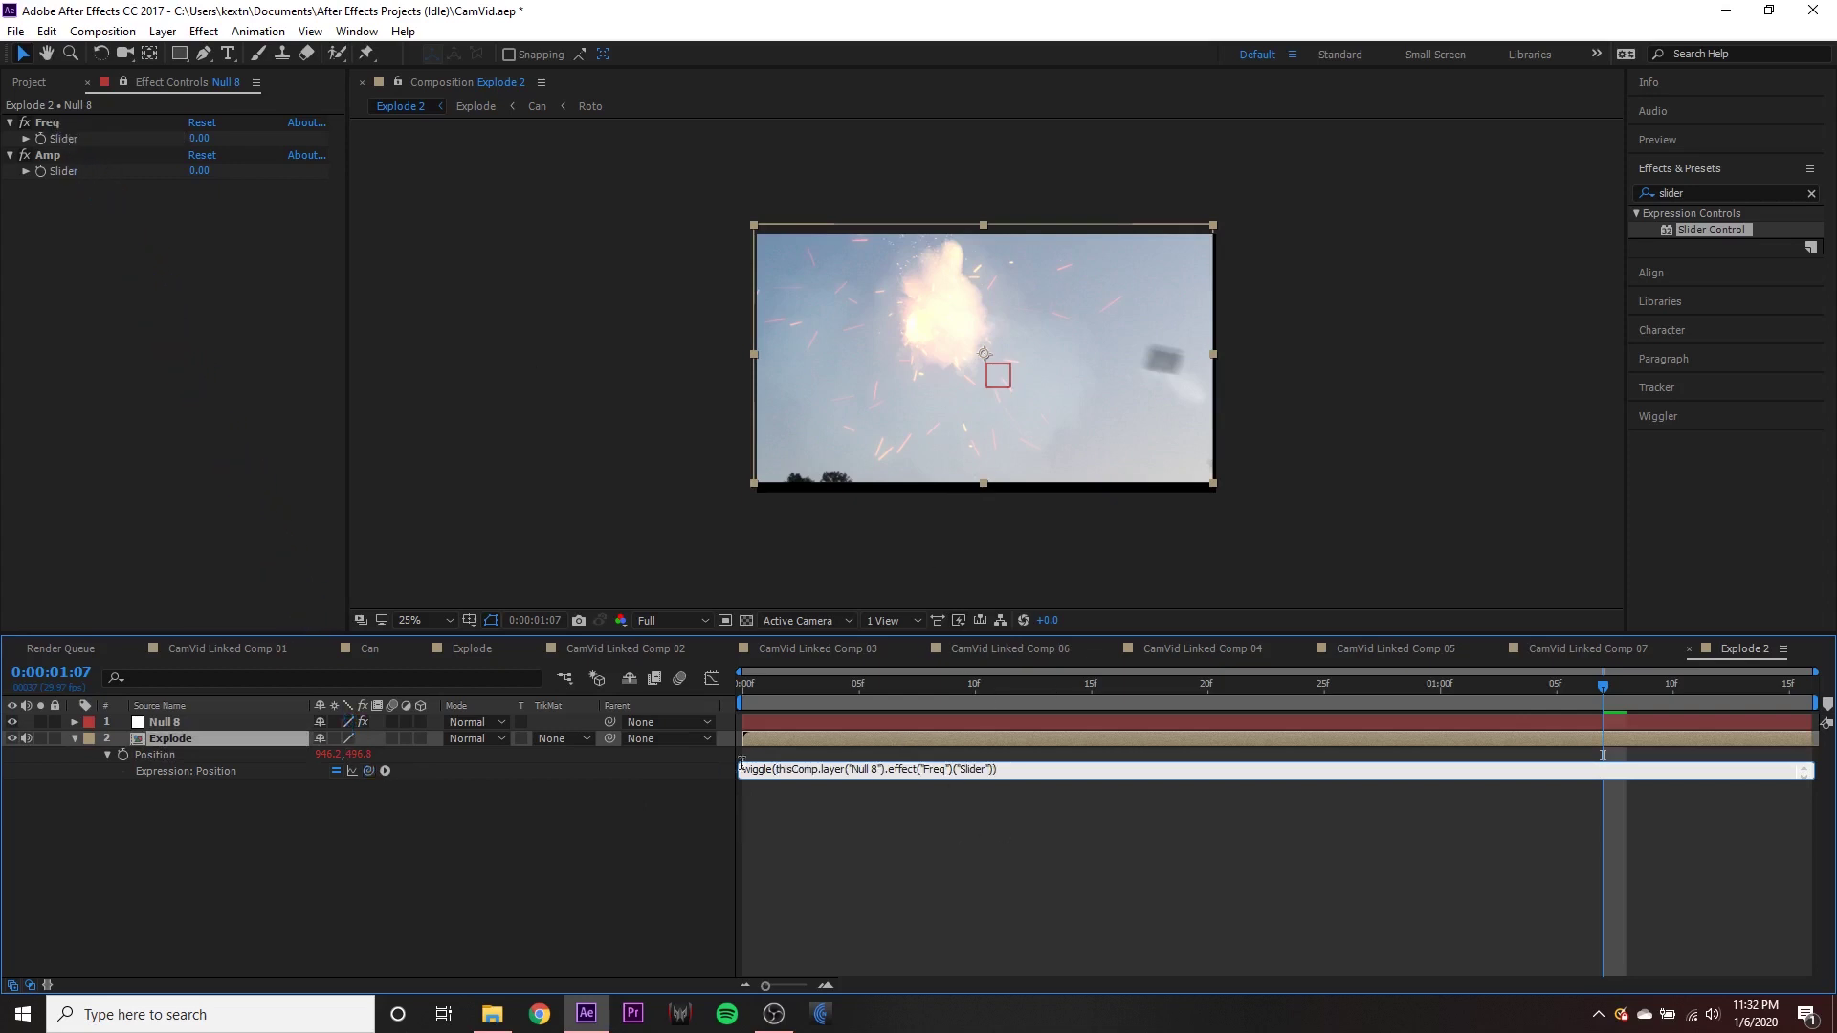
left_click_drag(847, 769, 918, 769)
left_click(999, 770)
left_click_drag(371, 769, 66, 172)
type(")(\"Slider\"))")
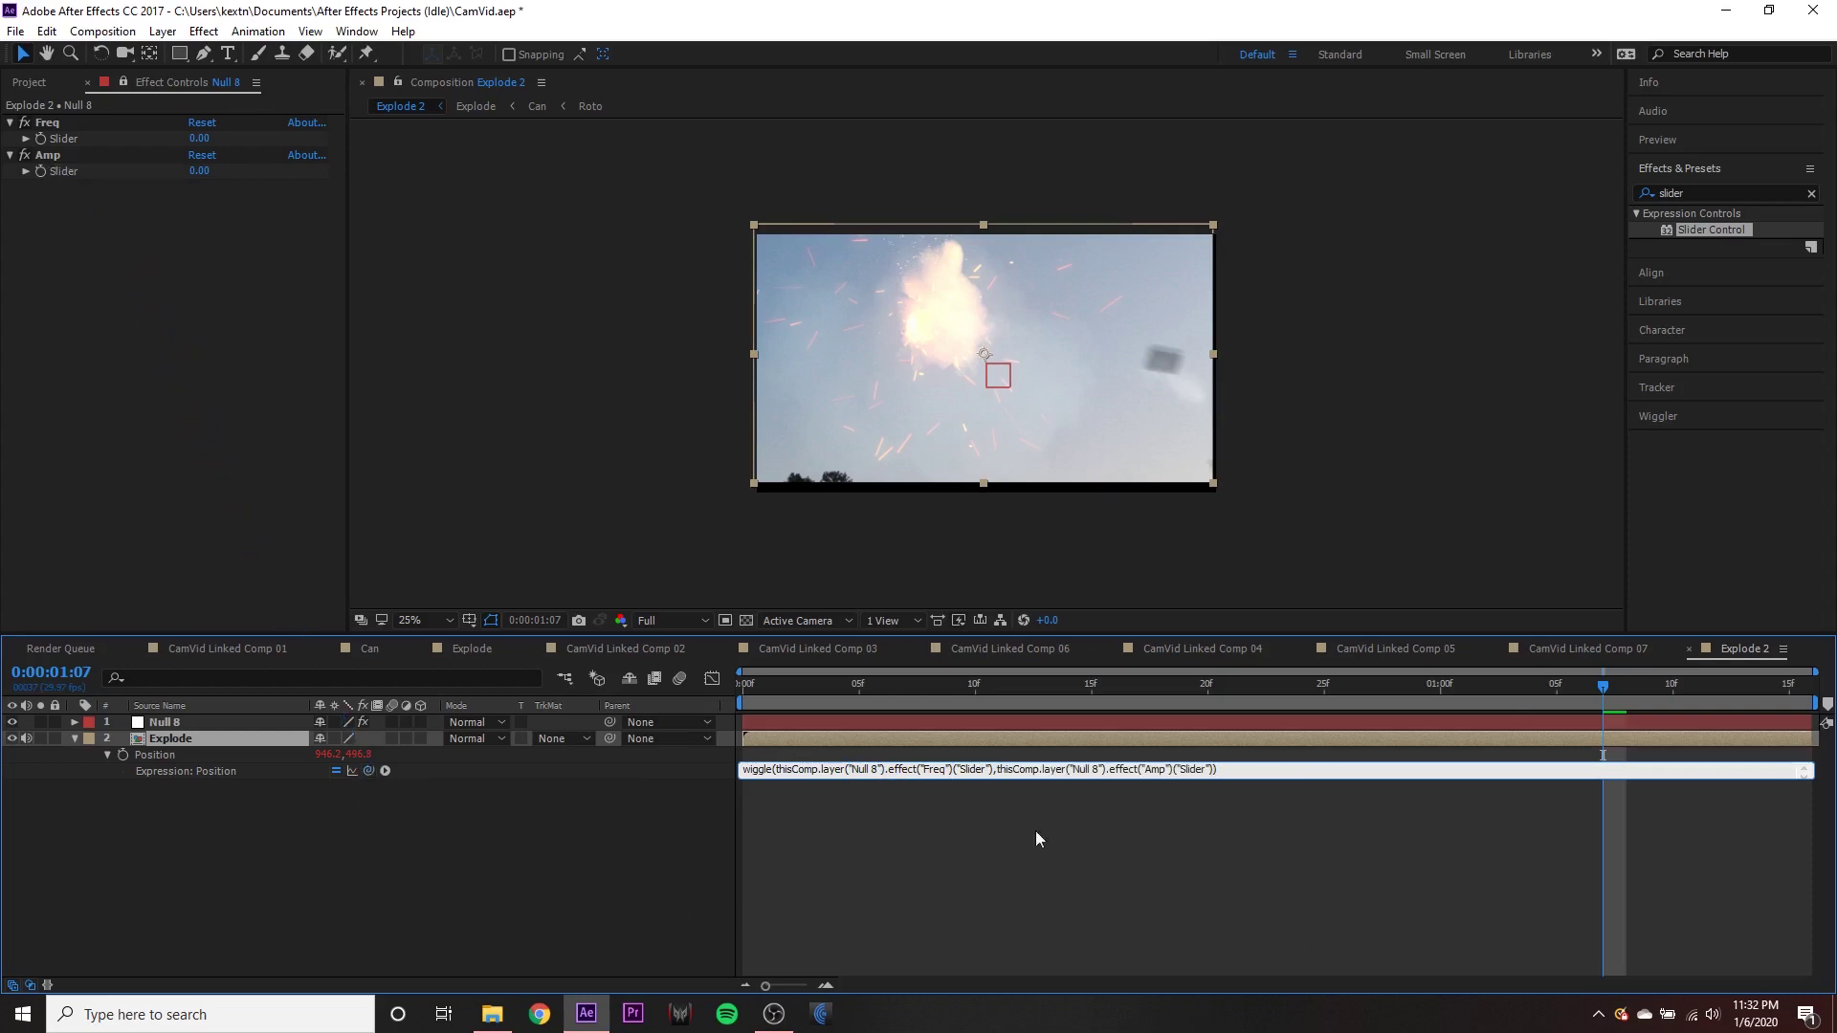
left_click(553, 852)
- Try Freq 17 and Amp 20 on the sliders and preview the shake
left_click(1160, 685)
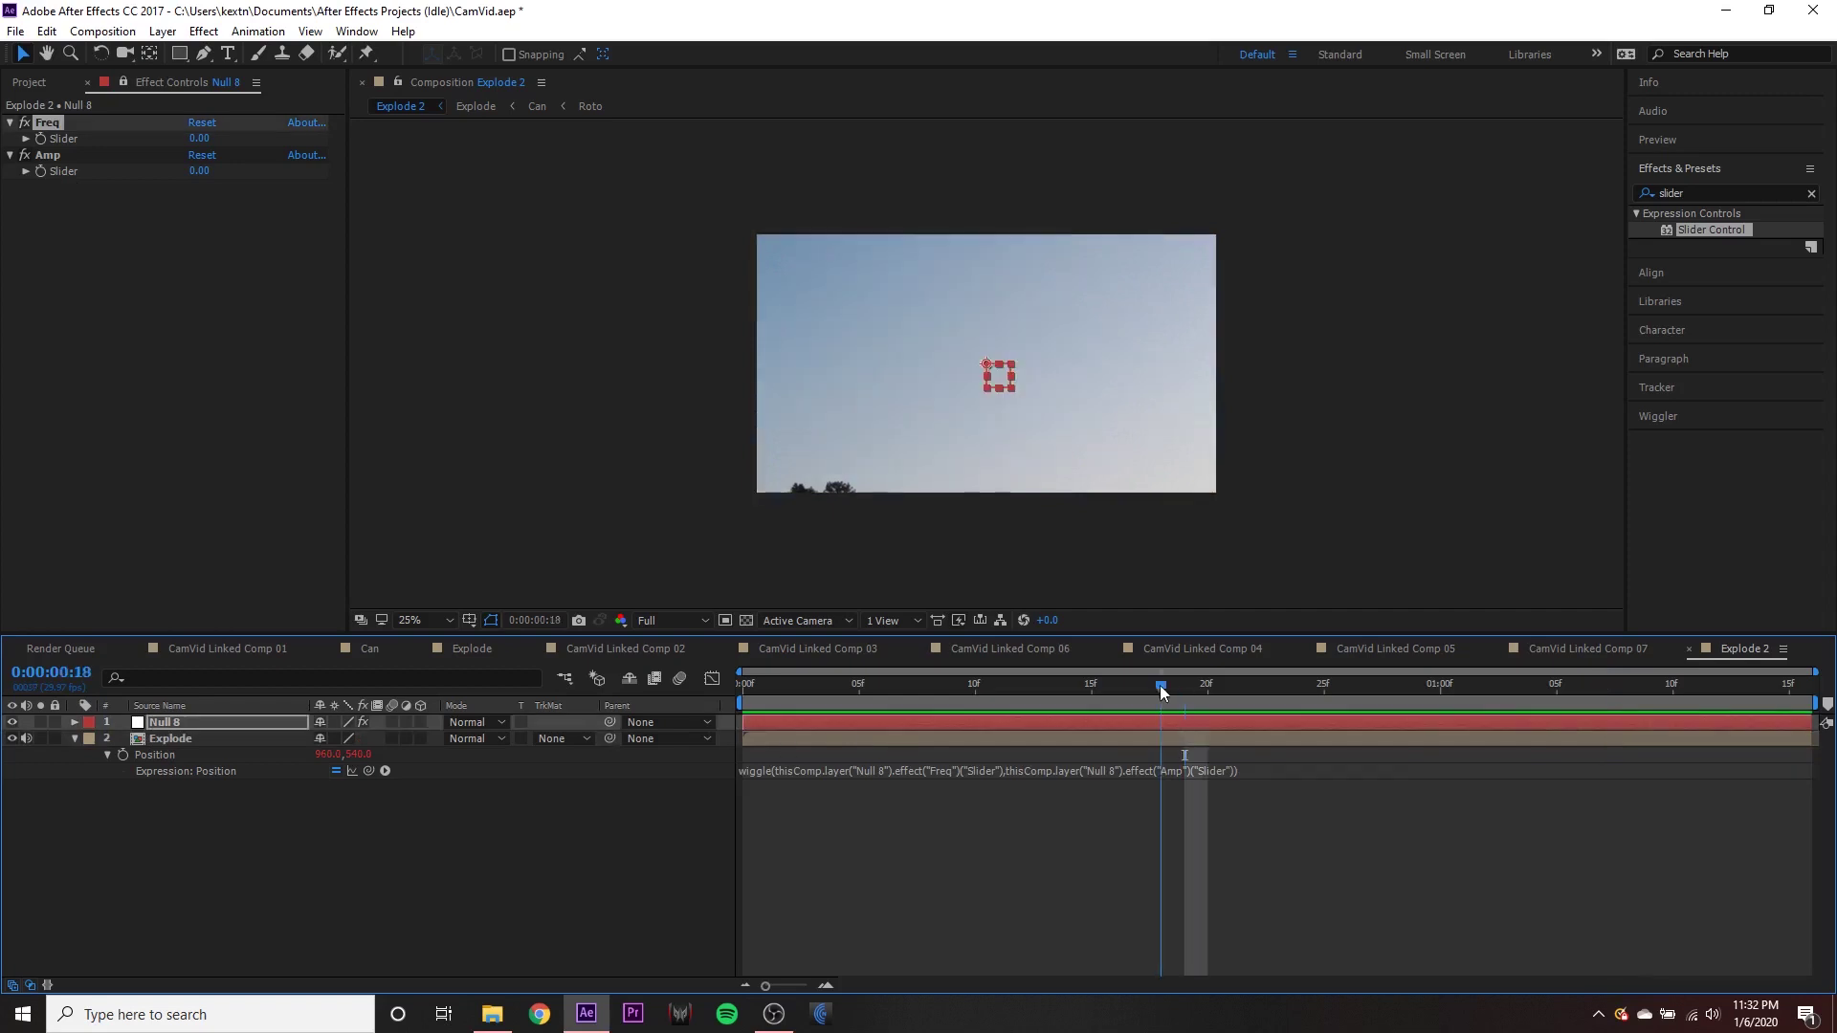
left_click_drag(1179, 685, 1557, 688)
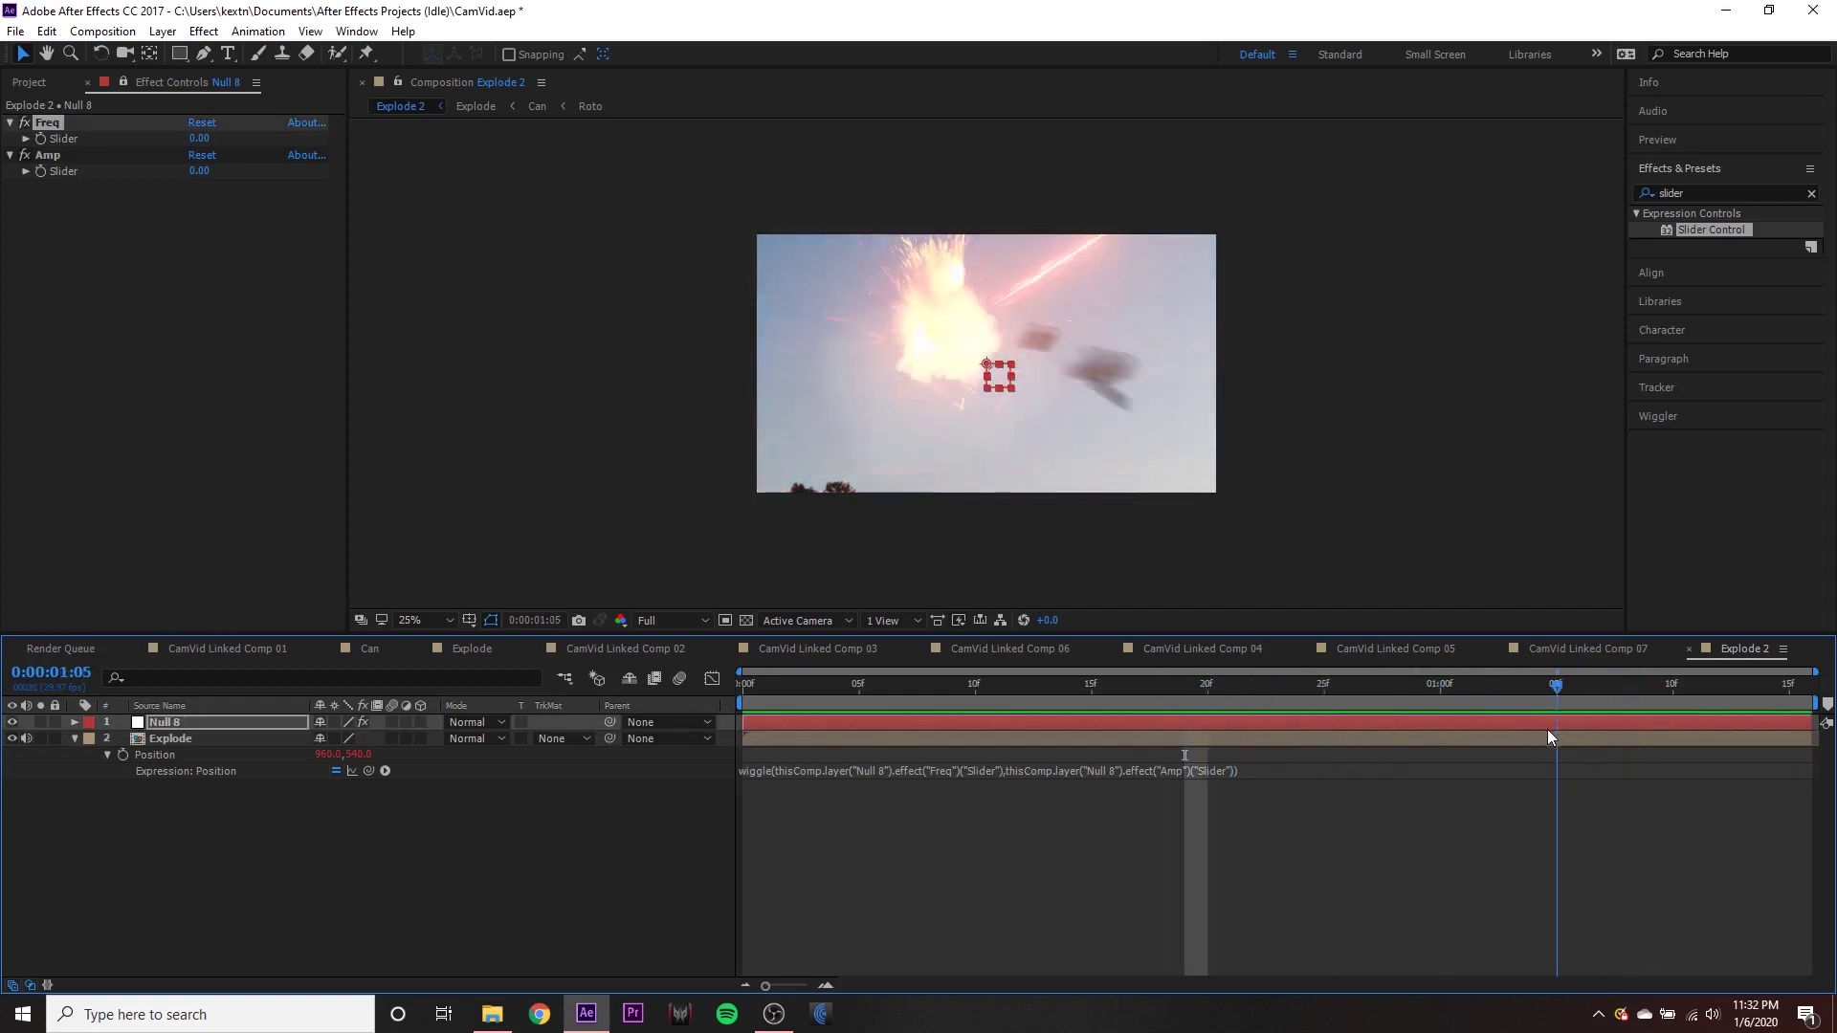
left_click(78, 169)
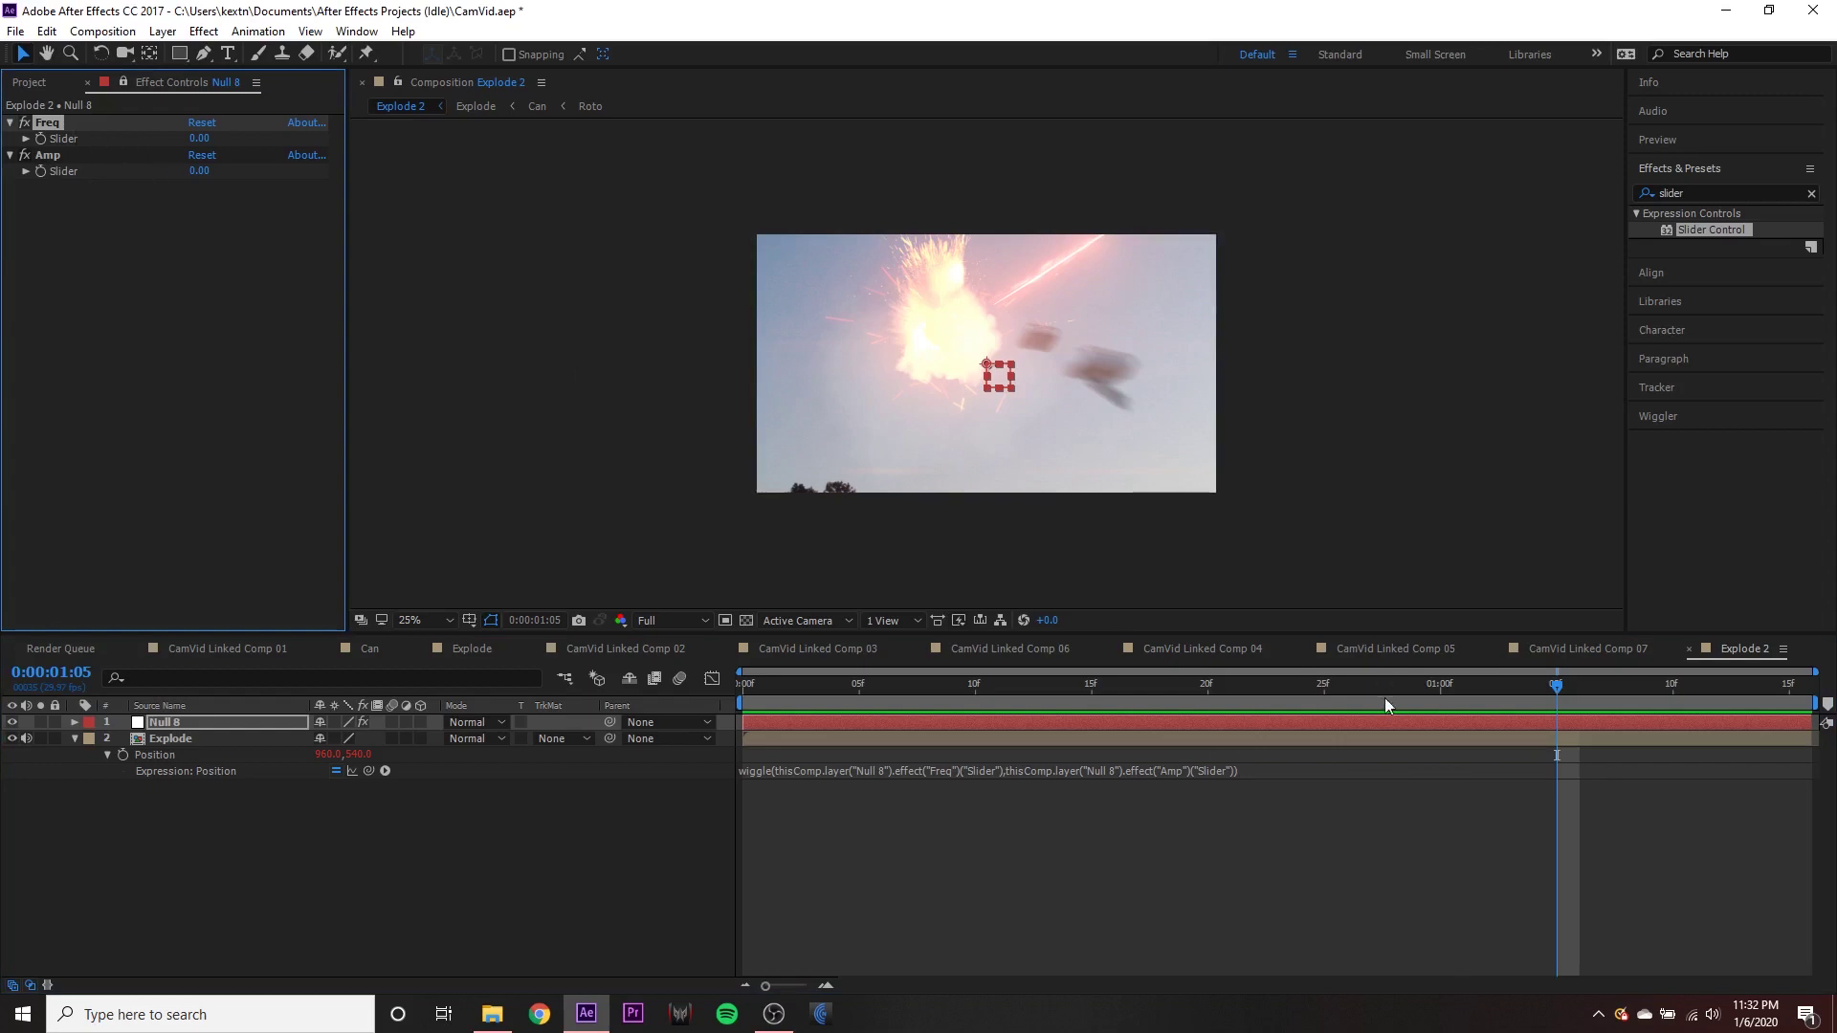
left_click_drag(1386, 686, 1456, 691)
mouse_move(198, 137)
left_mouse_down()
mouse_move(237, 164)
mouse_move(204, 139)
left_mouse_up()
left_click(205, 138)
type("17")
key("Tab")
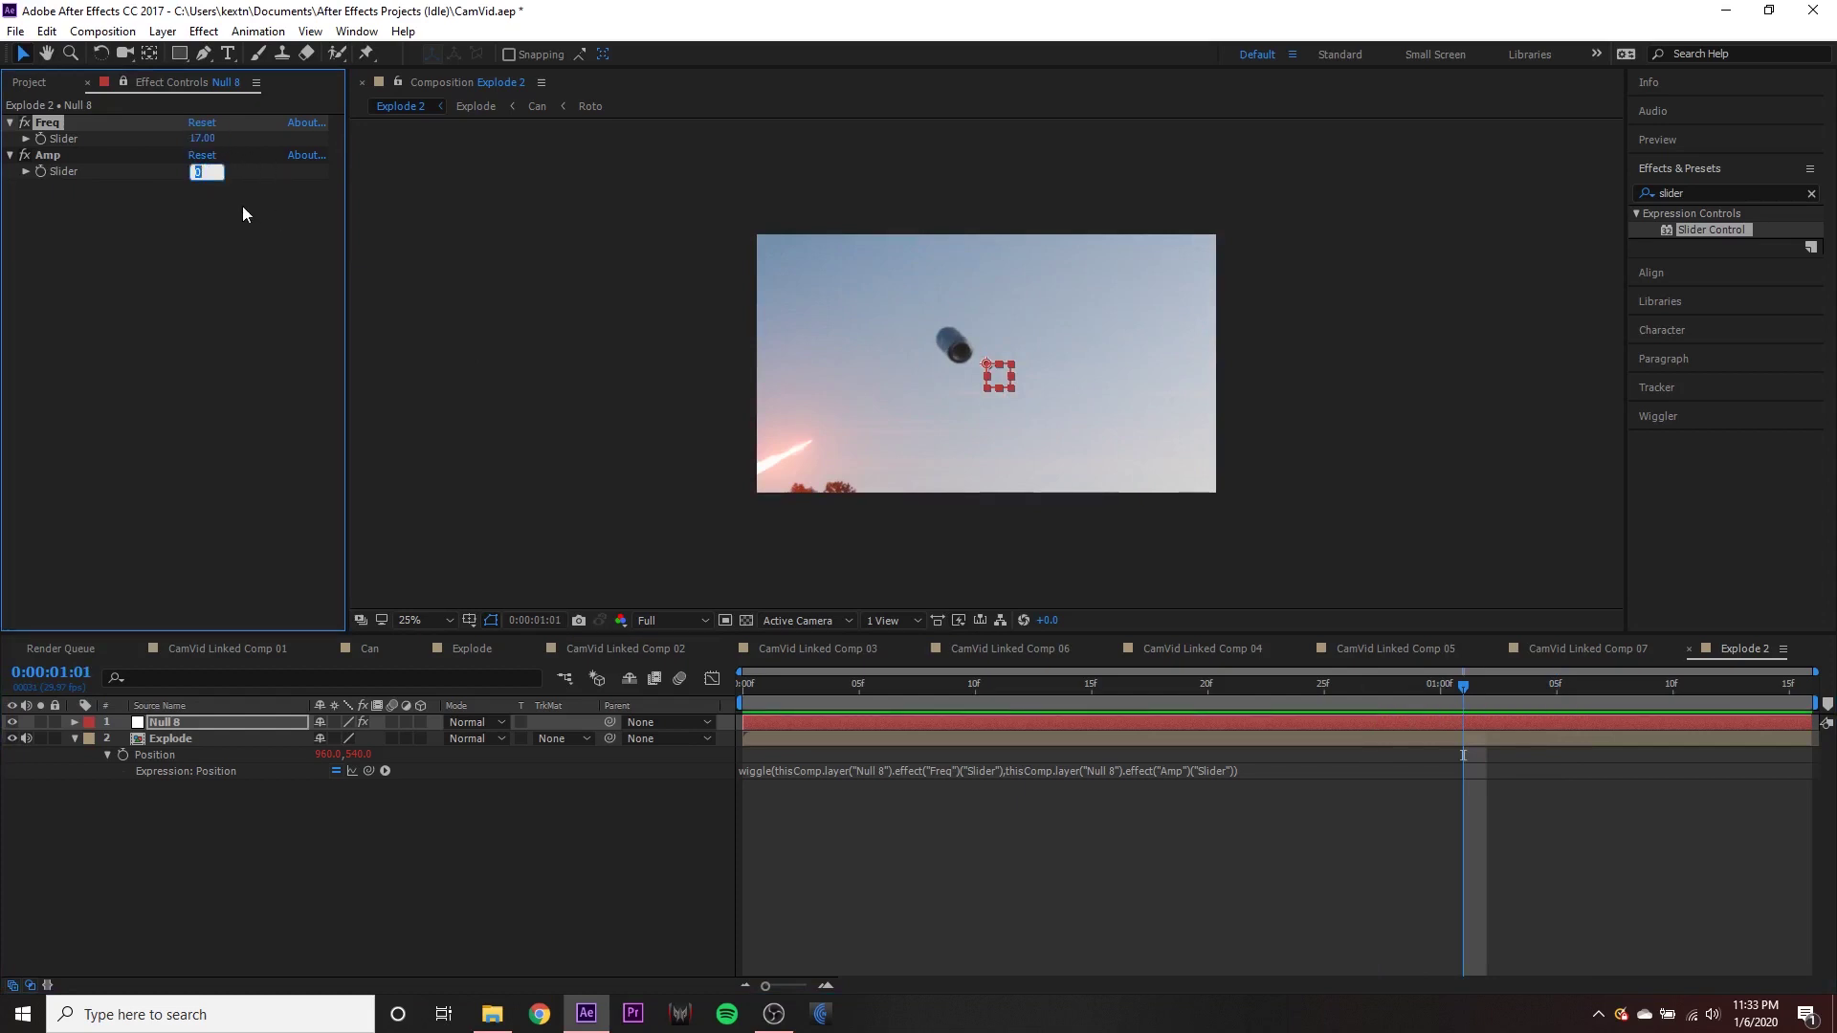
type("20")
key("Return")
left_click(1137, 685)
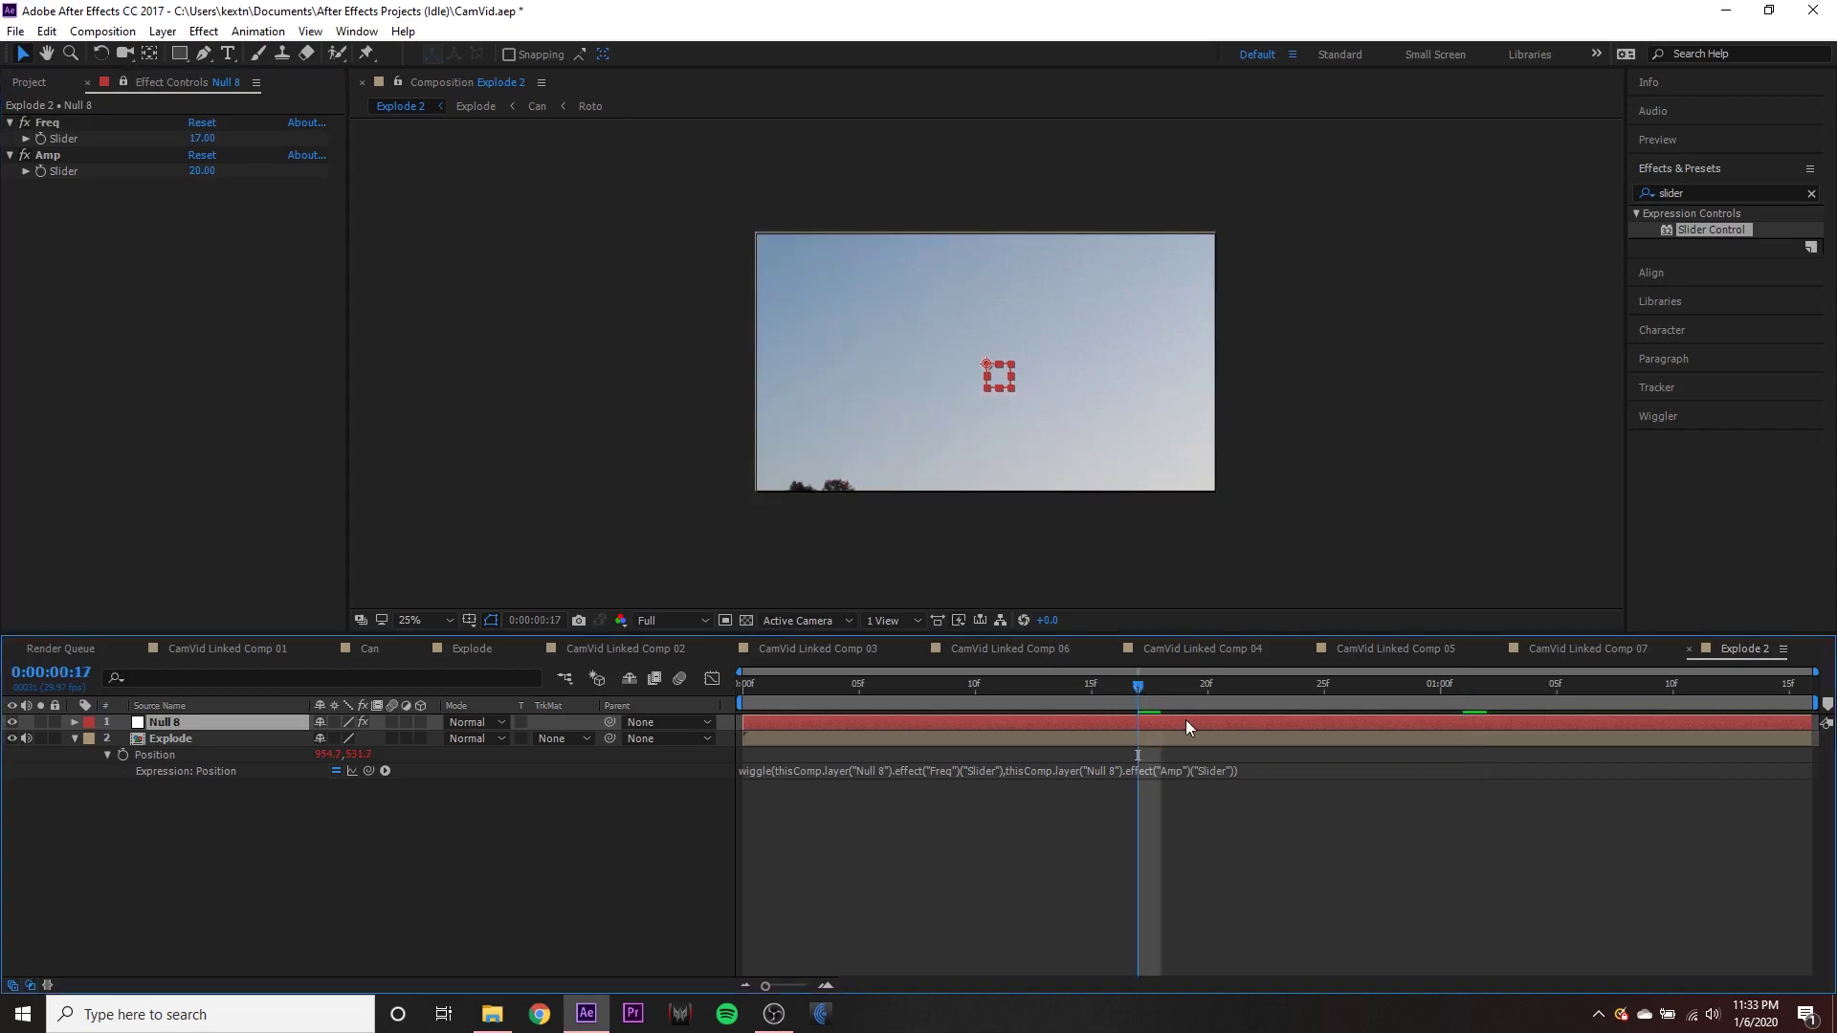
key("space")
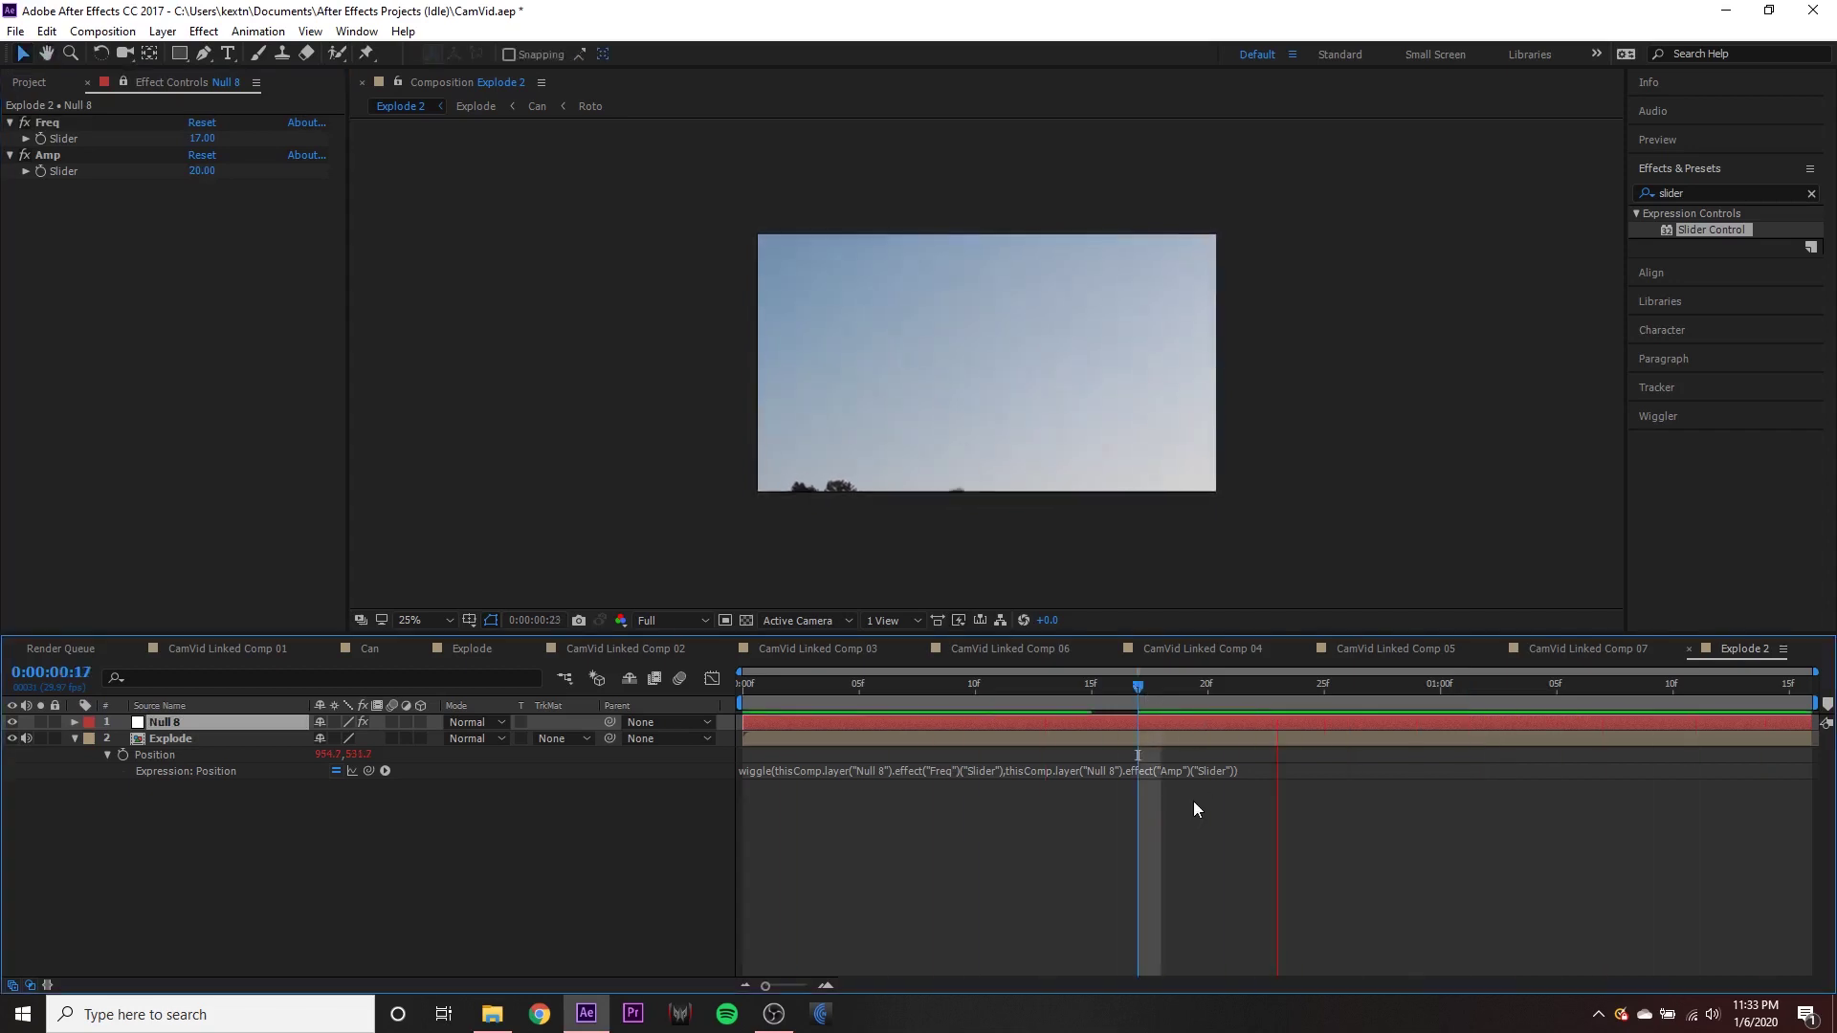
key("space")
- Enable keyframes on Freq and Amp and set both to 0 before the explosion
left_click_drag(996, 685, 1477, 668)
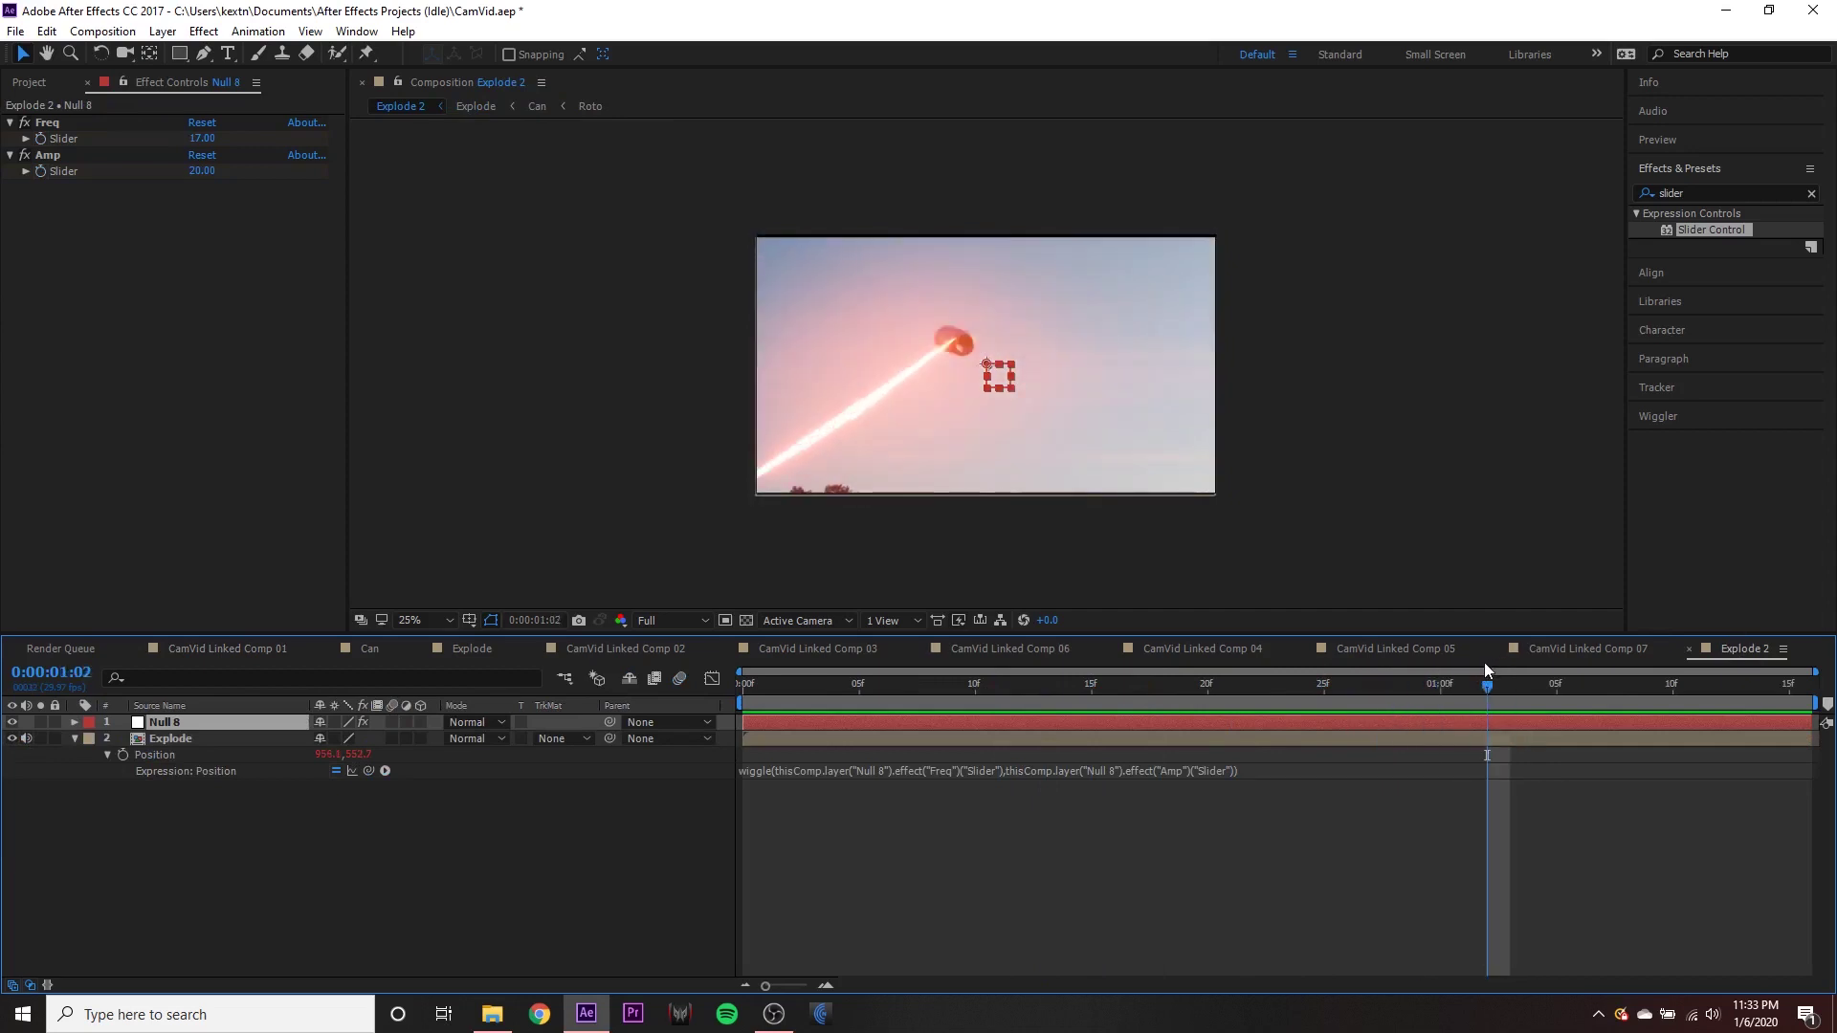
left_click(153, 209)
left_click(41, 145)
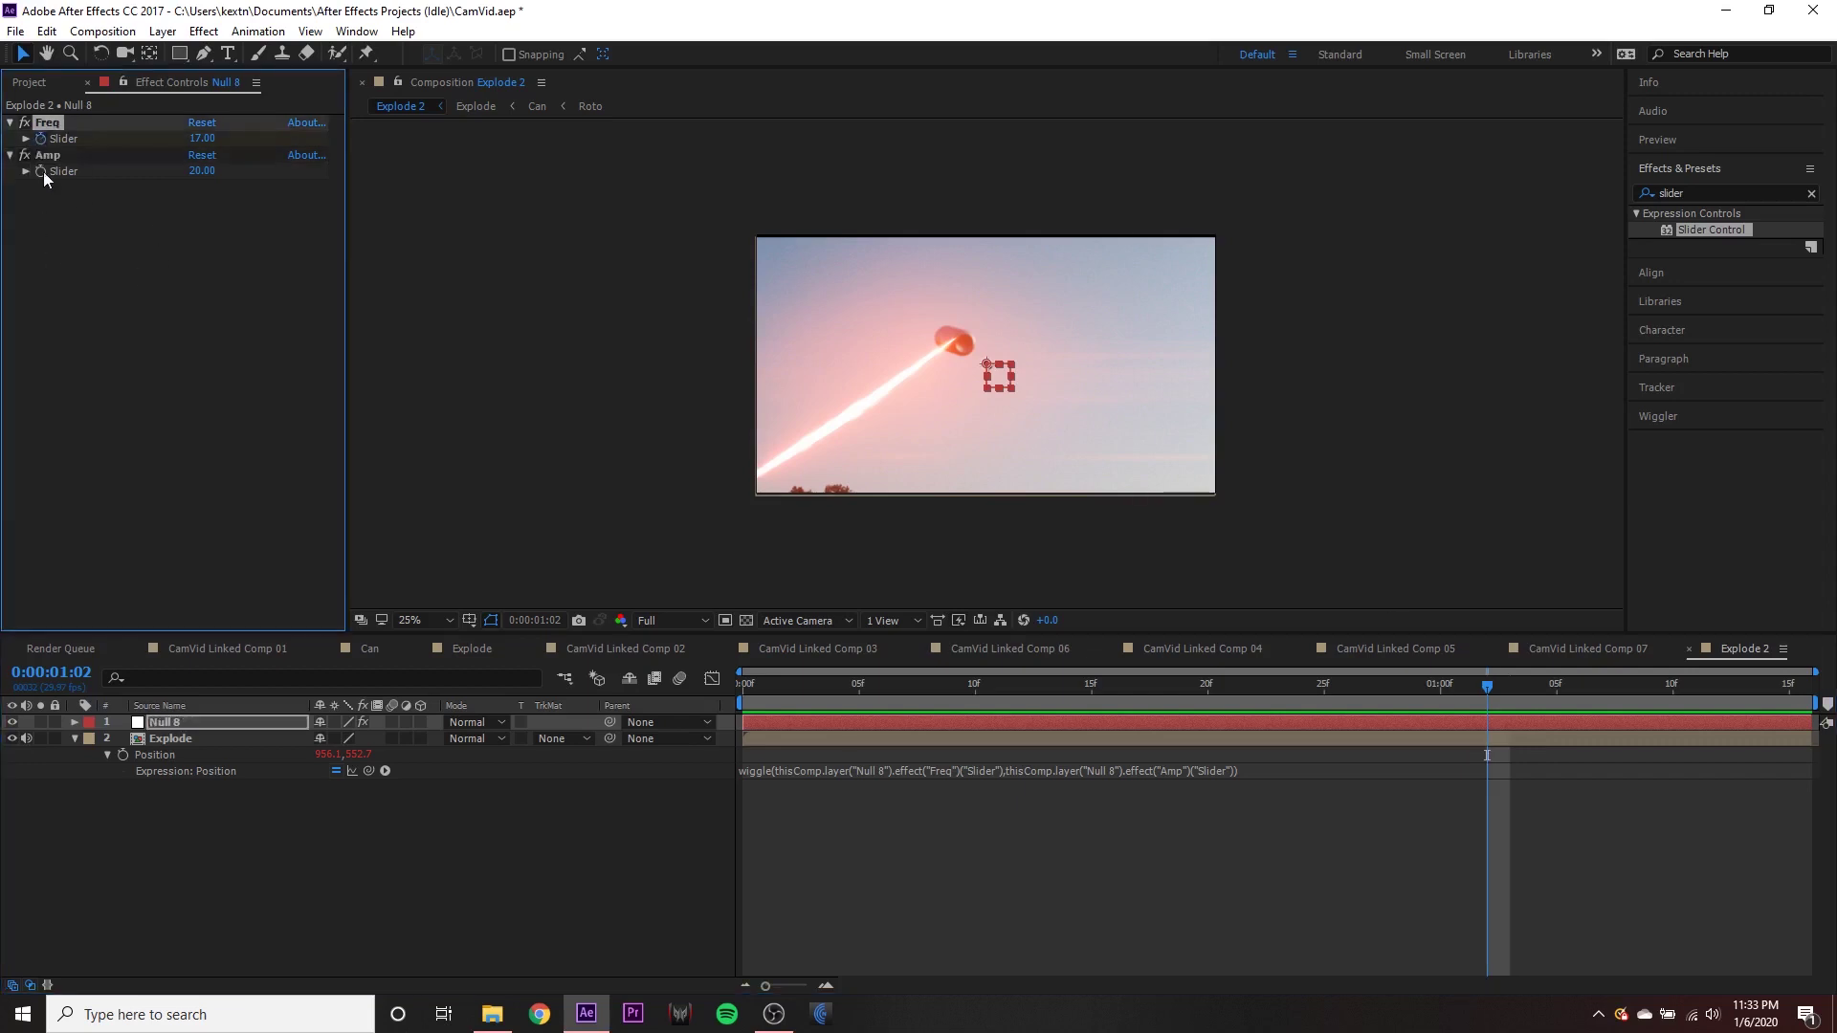
left_click(43, 171)
left_click(200, 137)
type("0")
left_click(202, 171)
type("0")
left_click(229, 239)
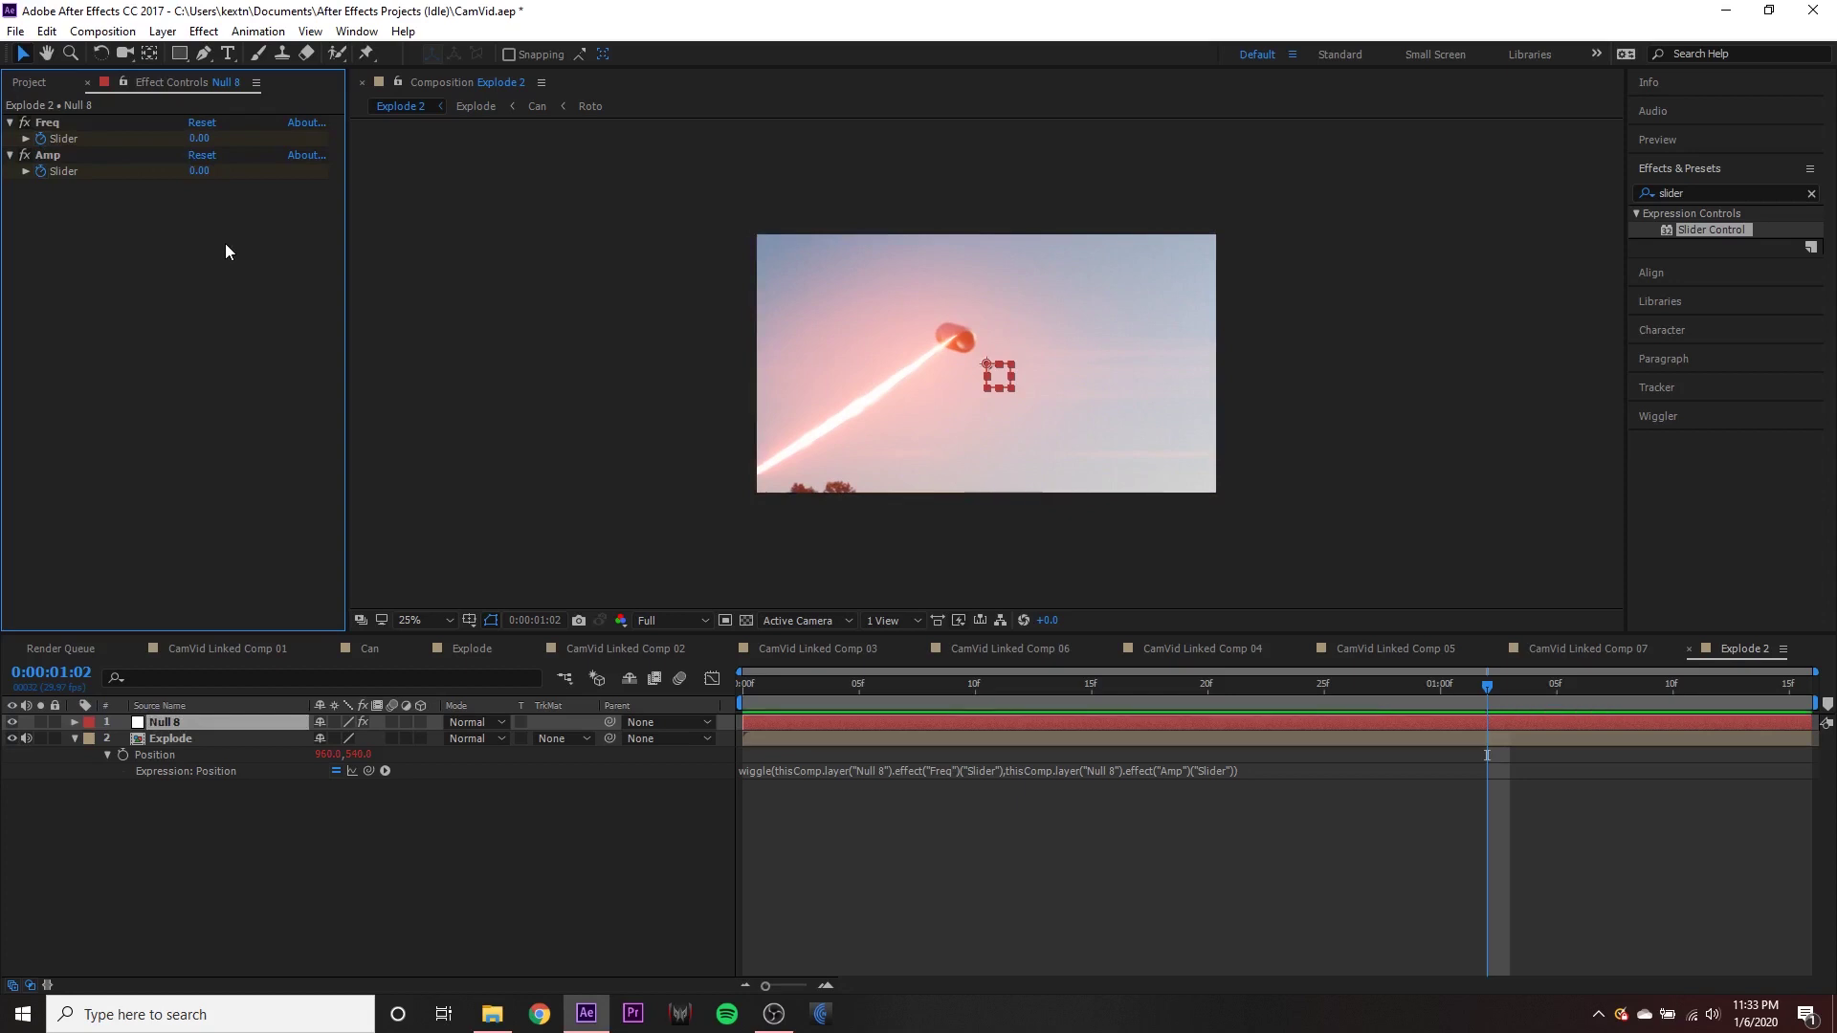
- One frame later, set Freq to 28 and Amp to 65, then preview
key("Page_Down")
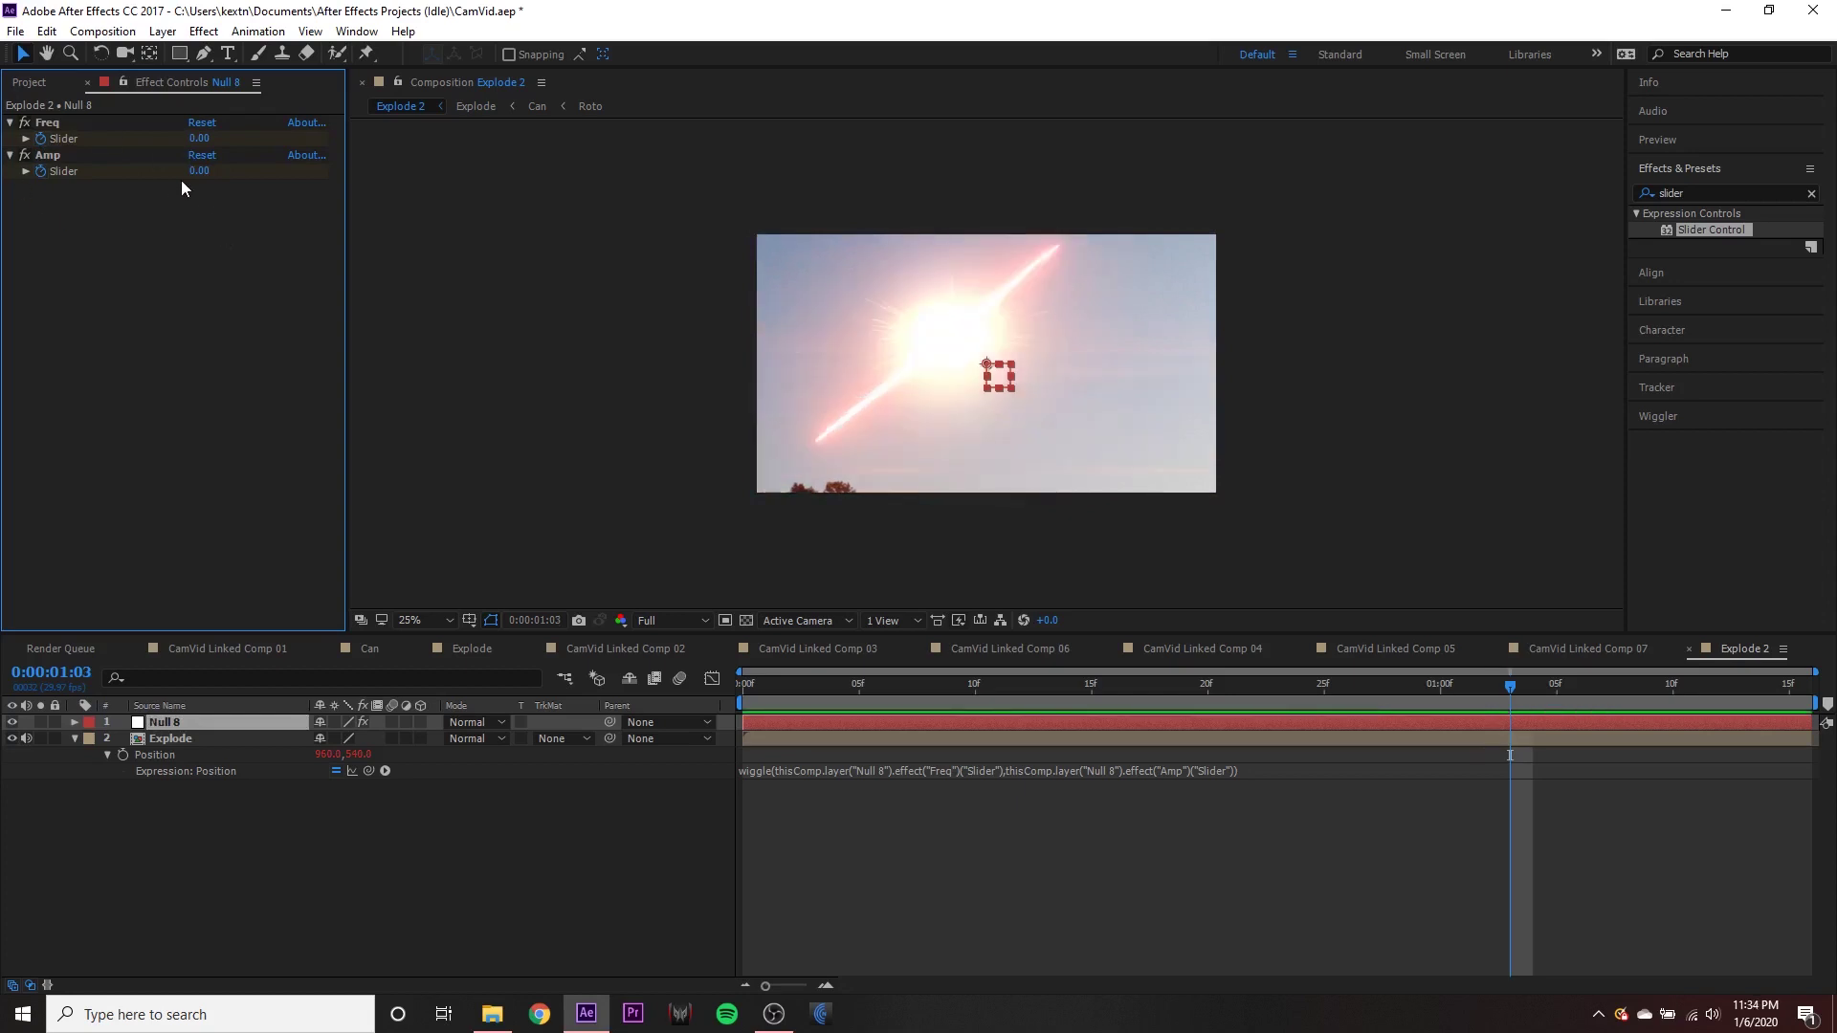
left_click(200, 139)
type("28")
key("Return")
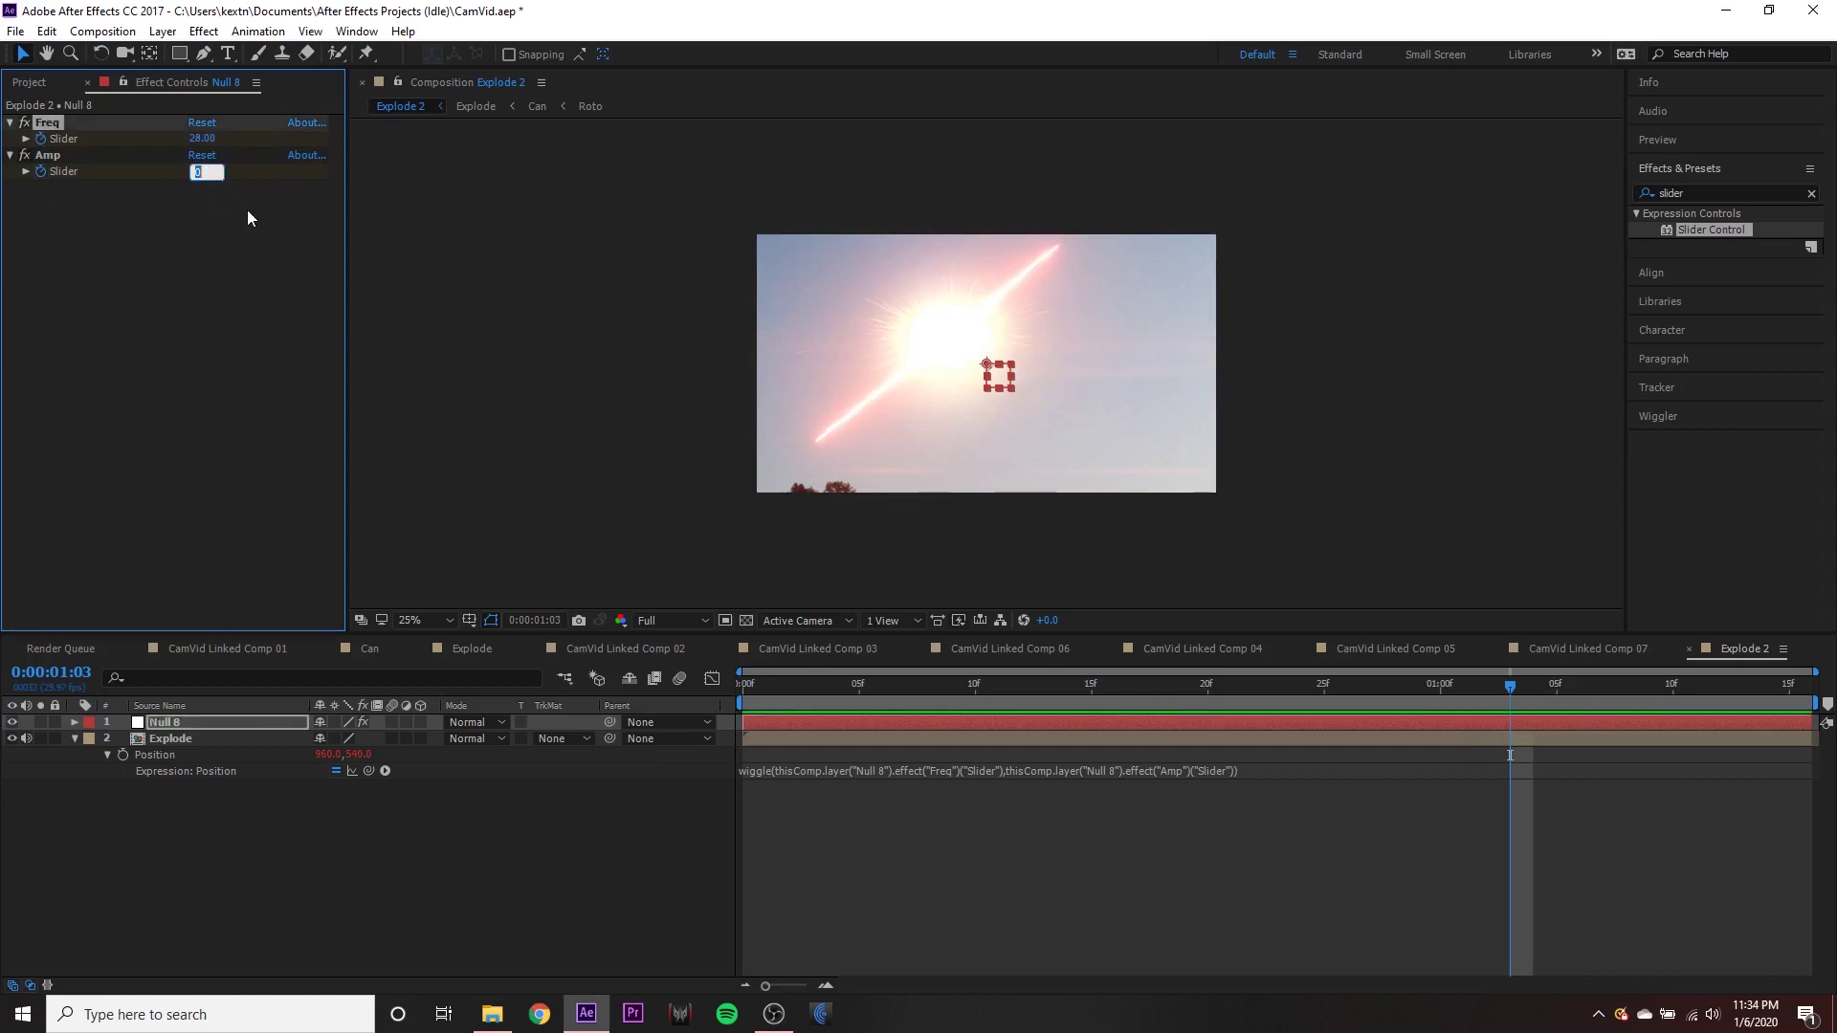
type("65")
key("Return")
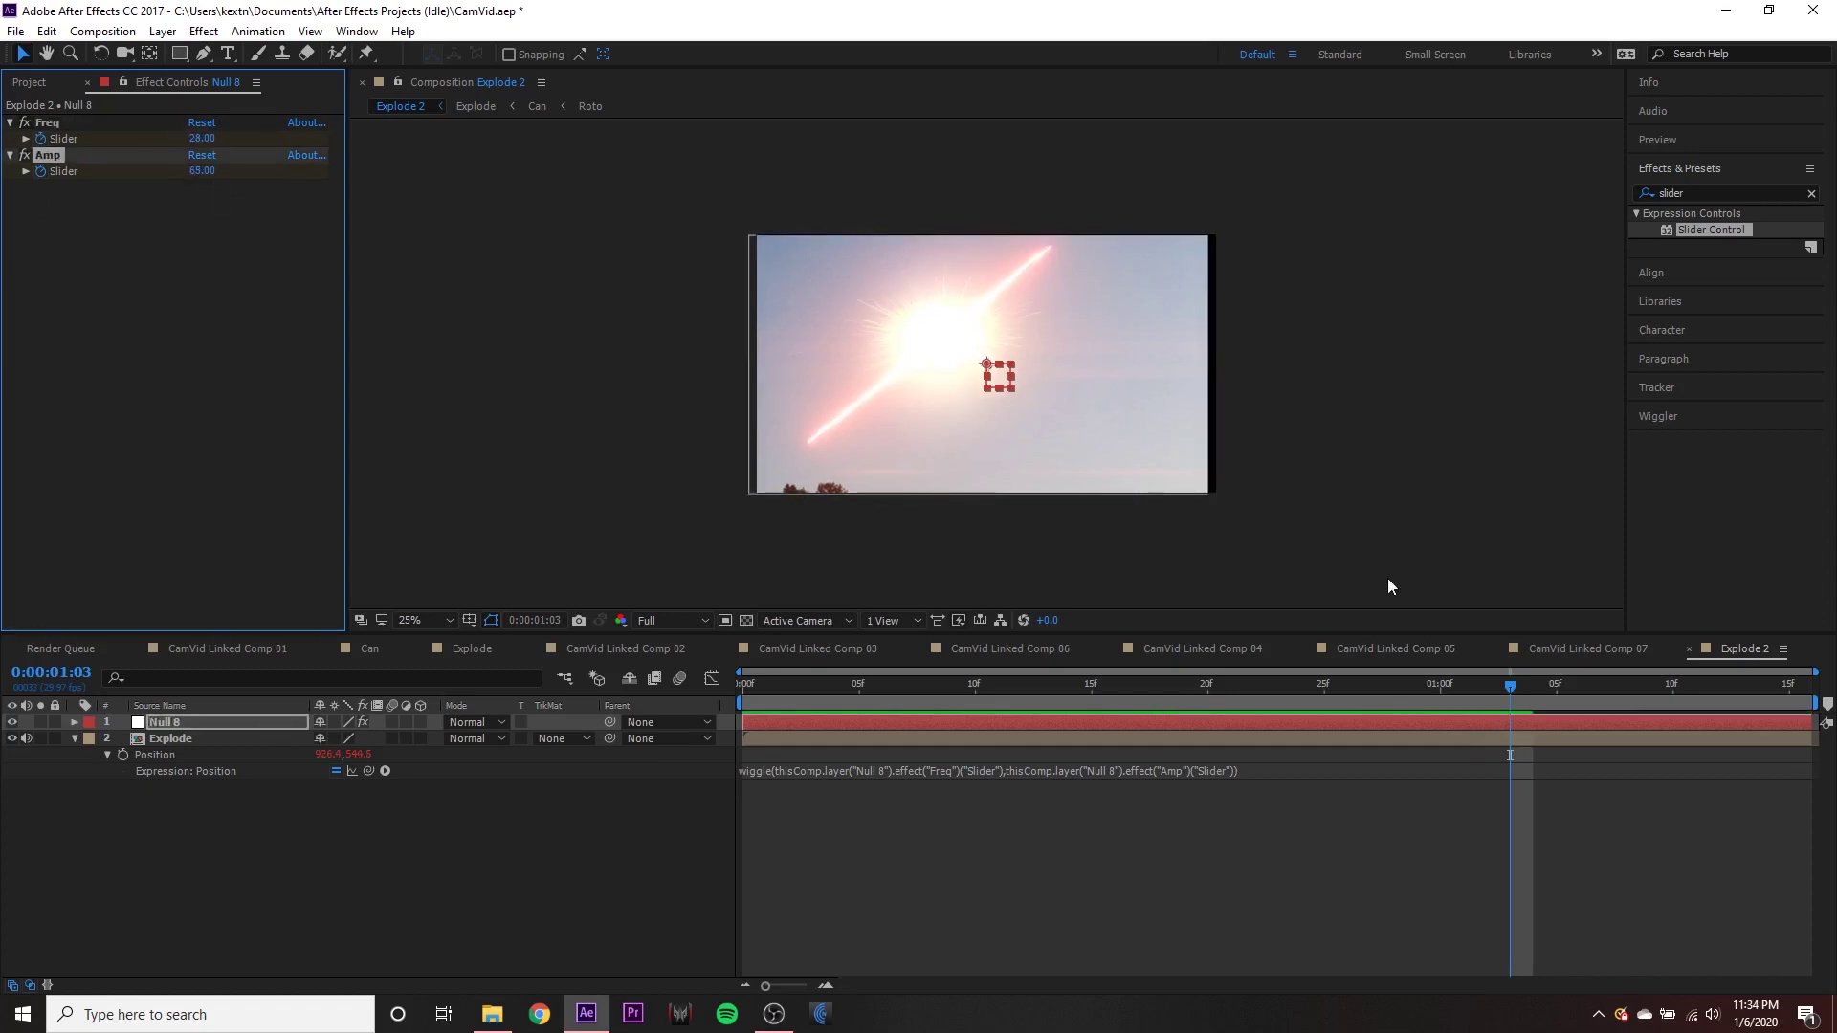
key("space")
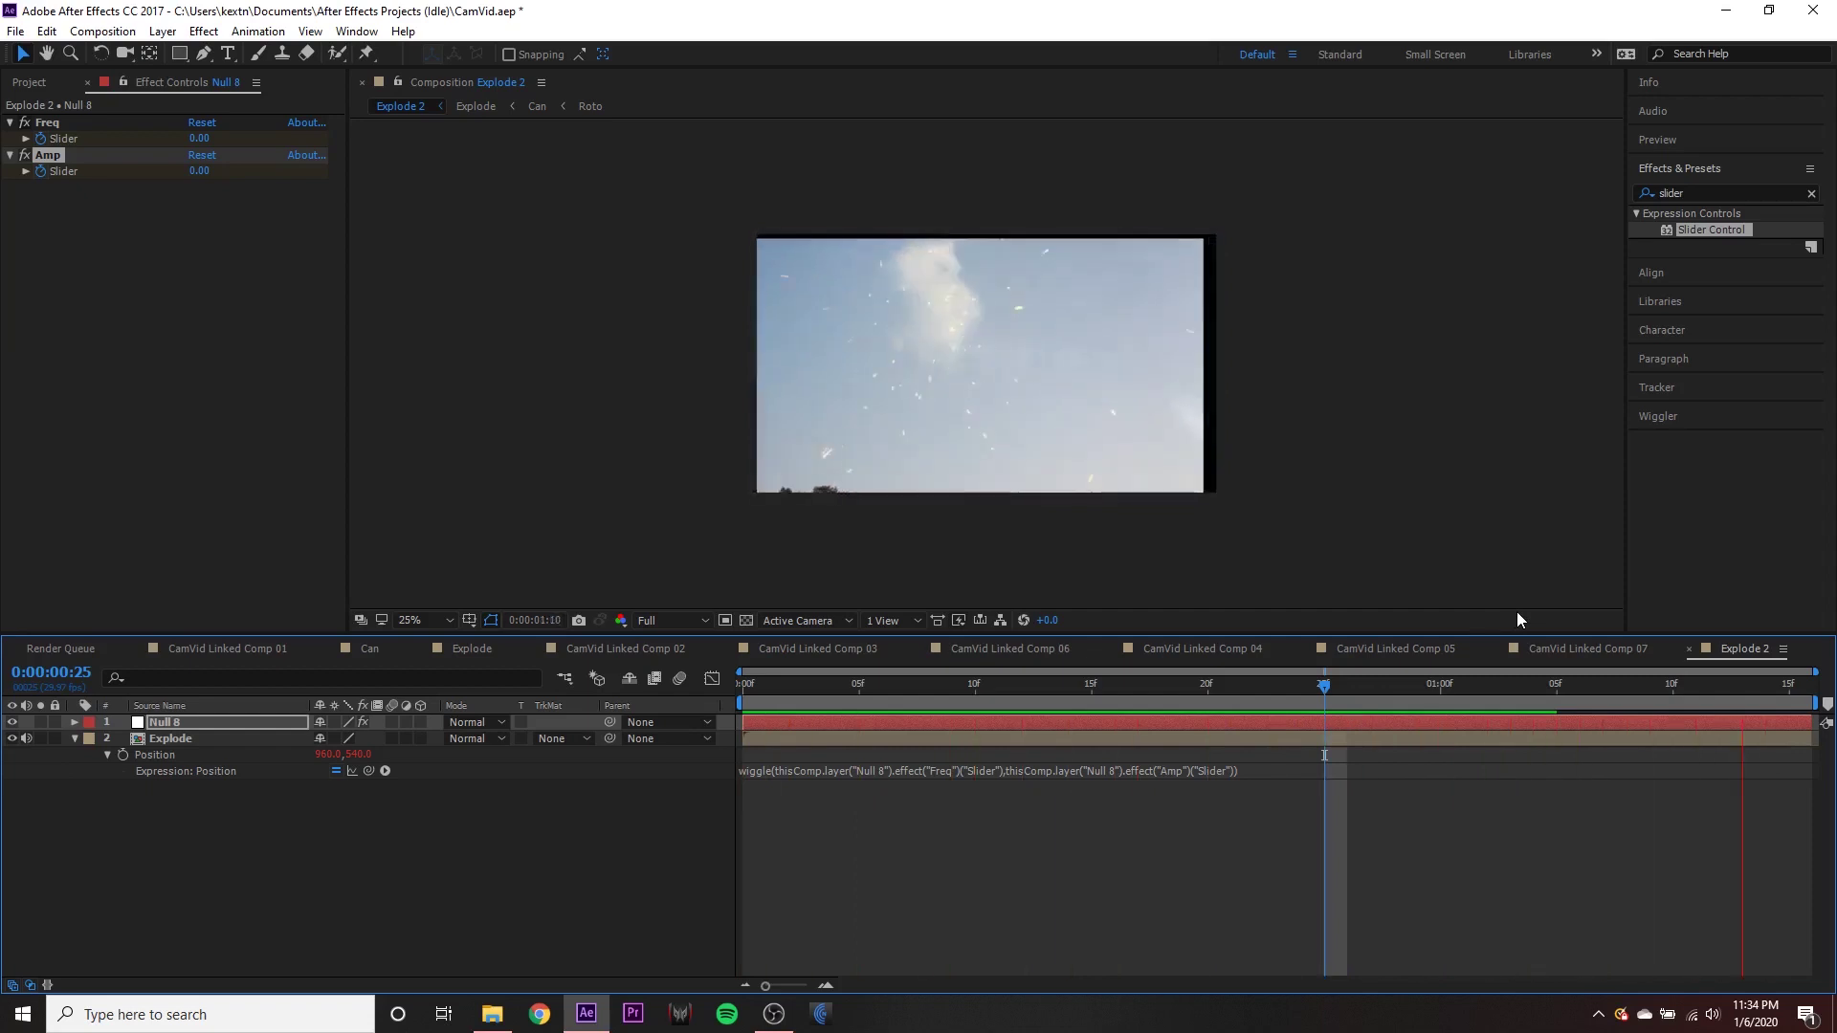
left_click_drag(1573, 691, 1488, 687)
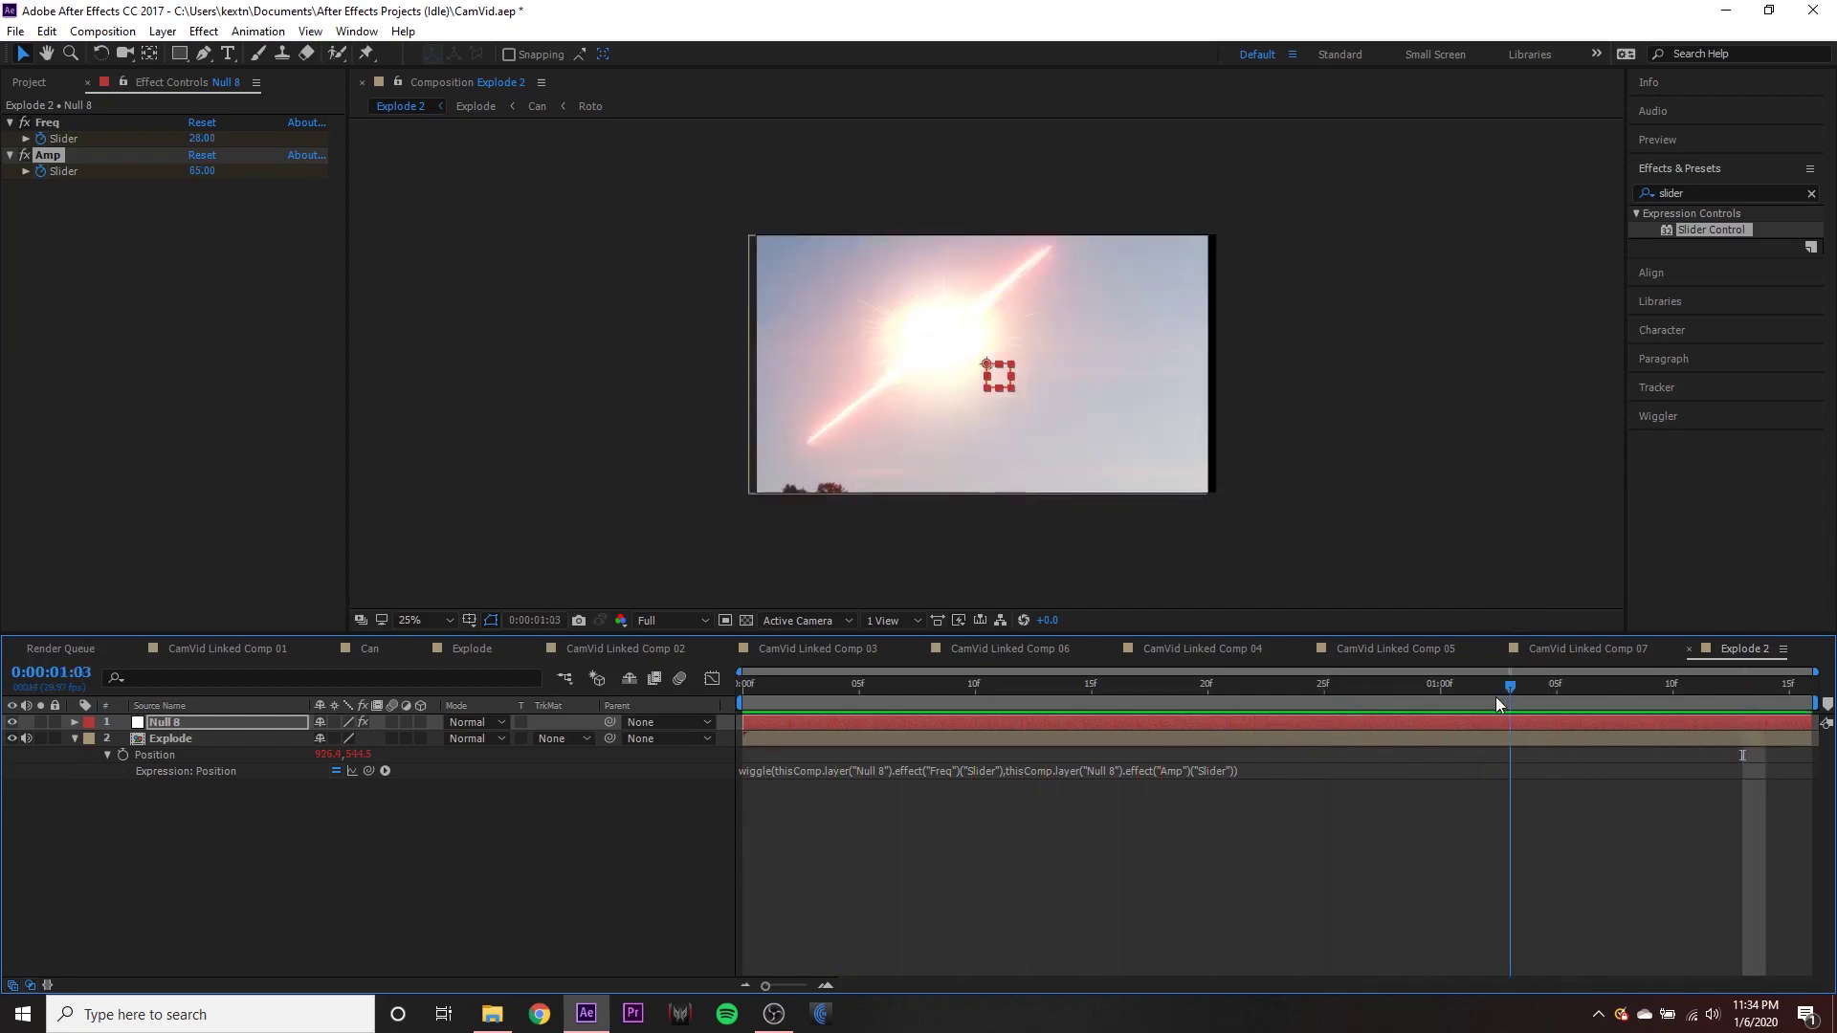
- Reveal Null 8's keyframes, key Freq and Amp back to 0 at 0:00:01:10, and select them
left_click(278, 723)
key("u")
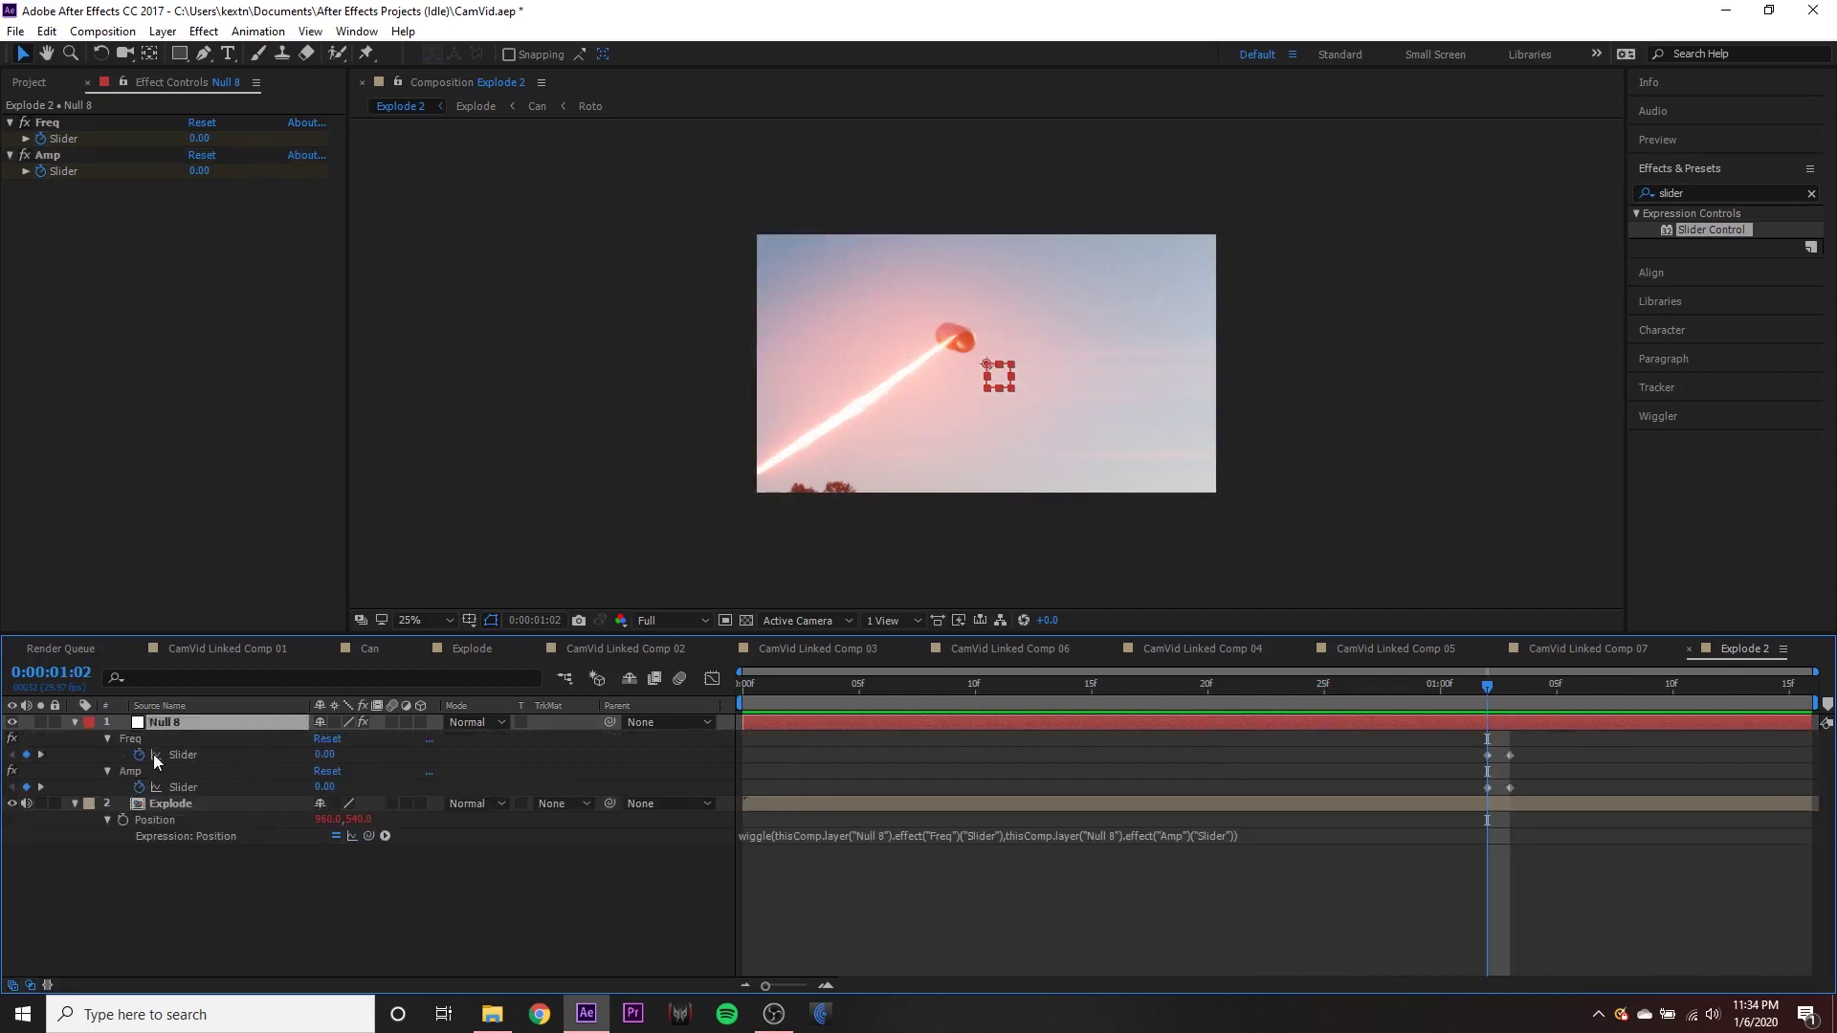
left_click_drag(1529, 691, 1701, 689)
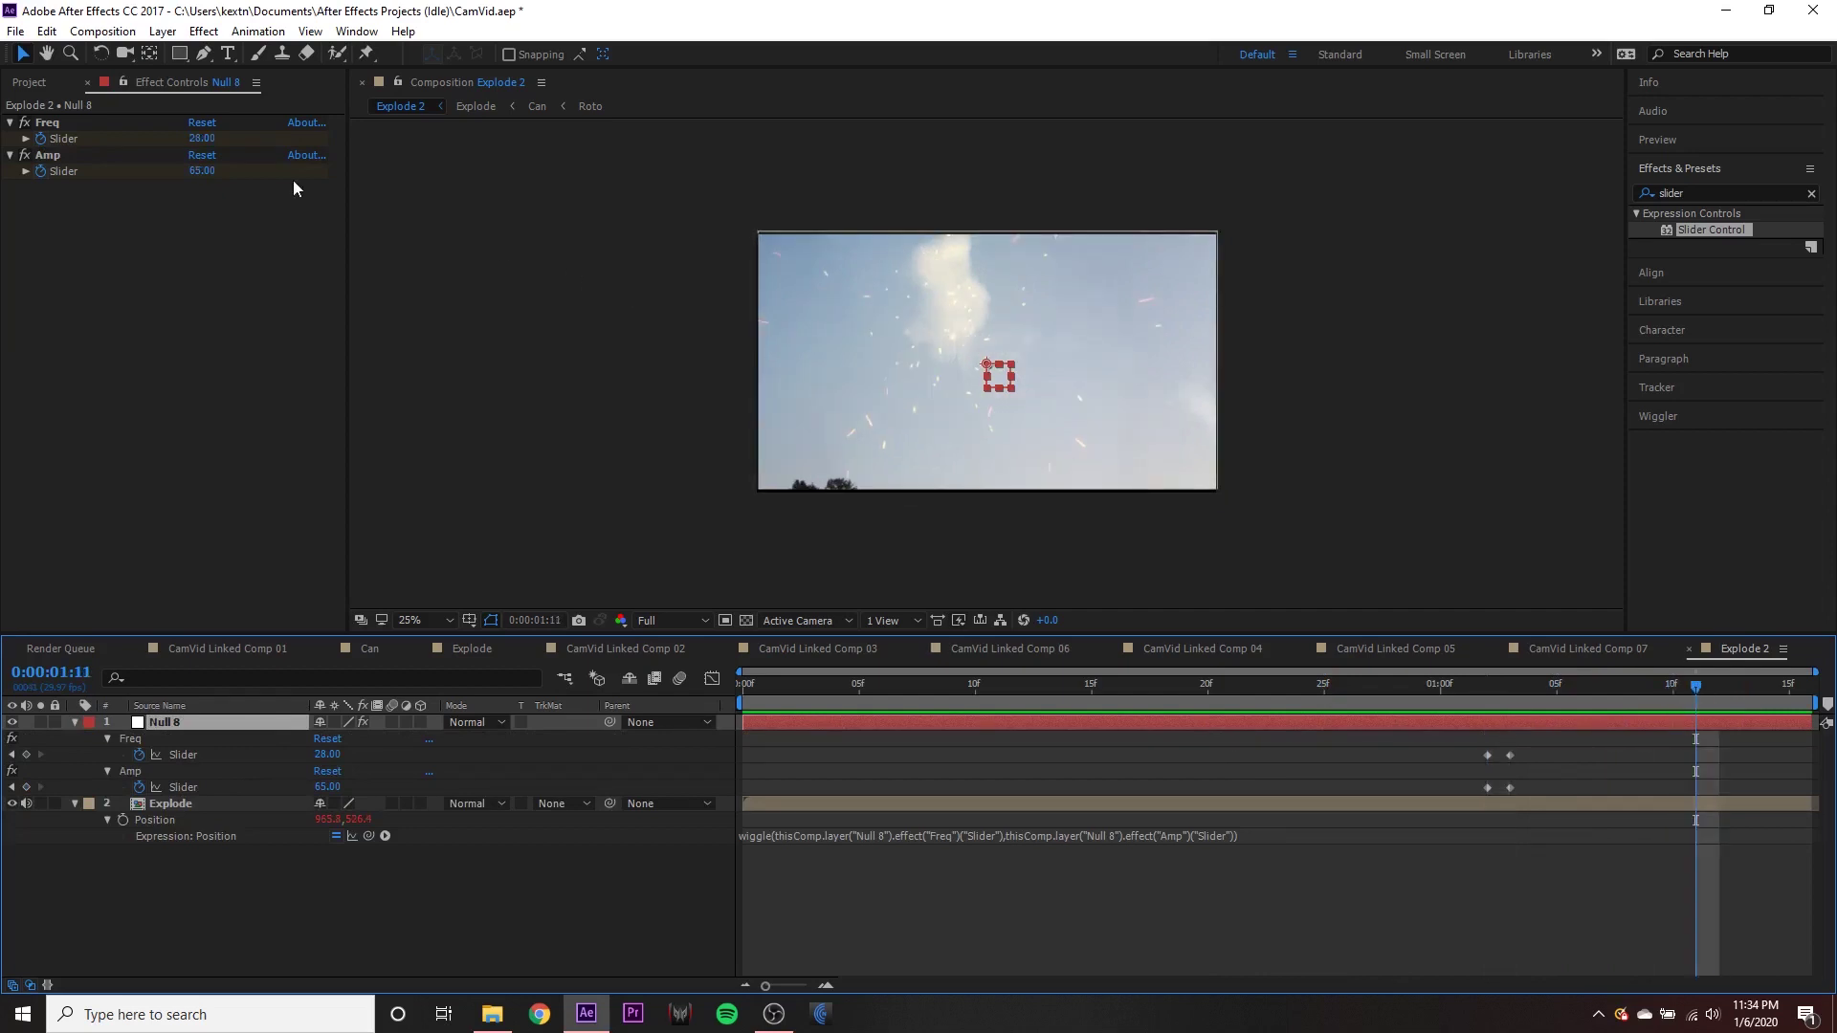
left_click(202, 139)
type("0")
key("Tab")
type("0")
key("Return")
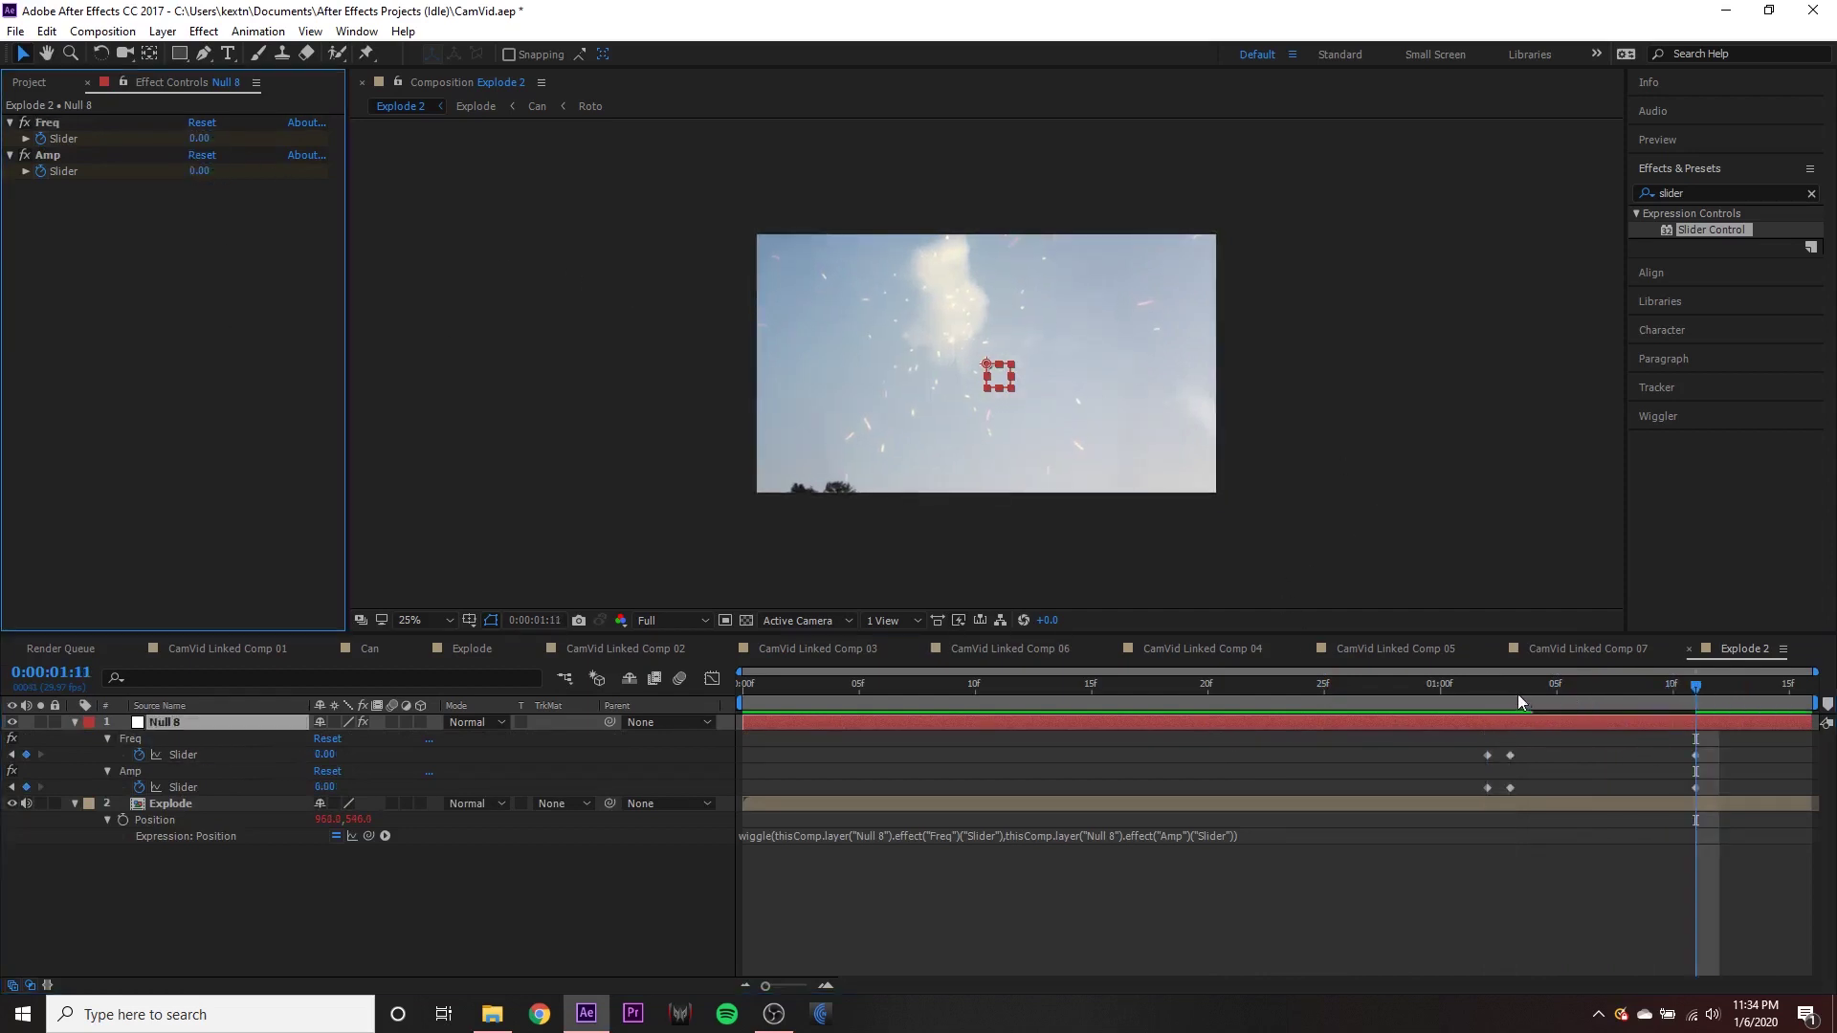
left_click_drag(1514, 690, 1433, 695)
left_click_drag(1659, 730, 1776, 744)
- Preview the shake from 0:00:00:25 and 0:00:00:28, then collapse Explode's Position
left_click(1322, 688)
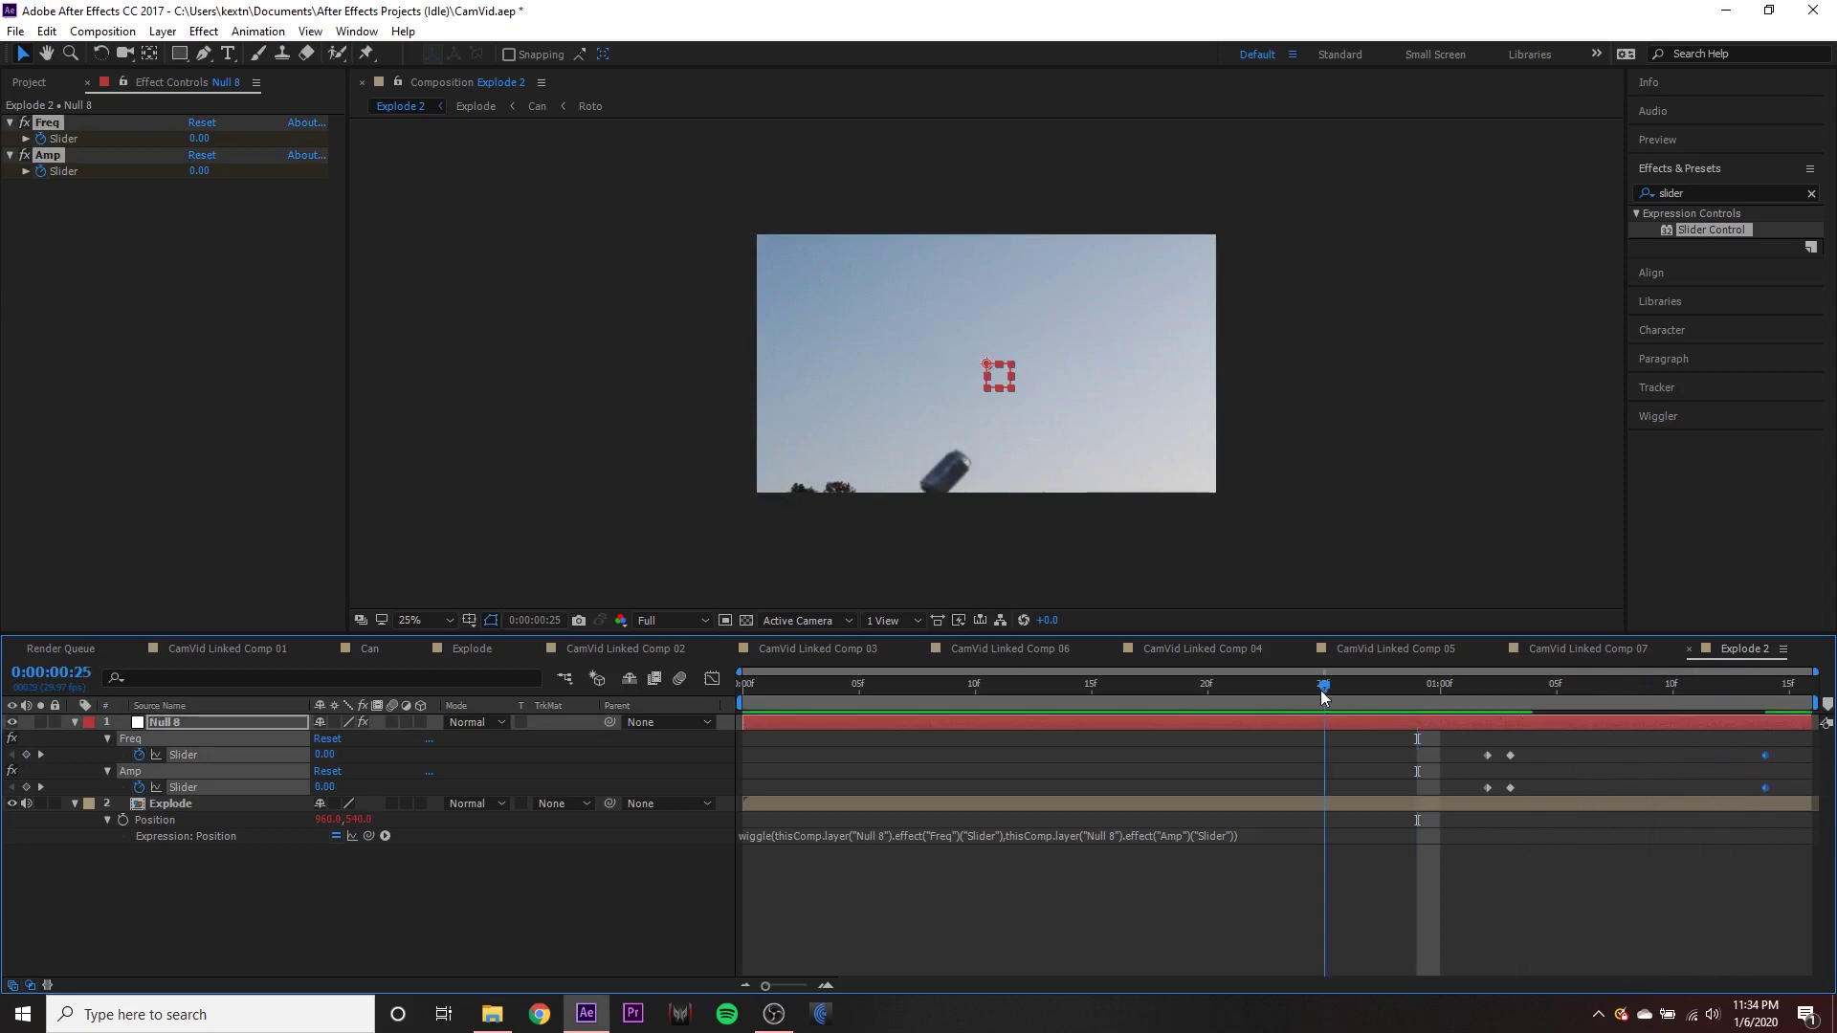
key("space")
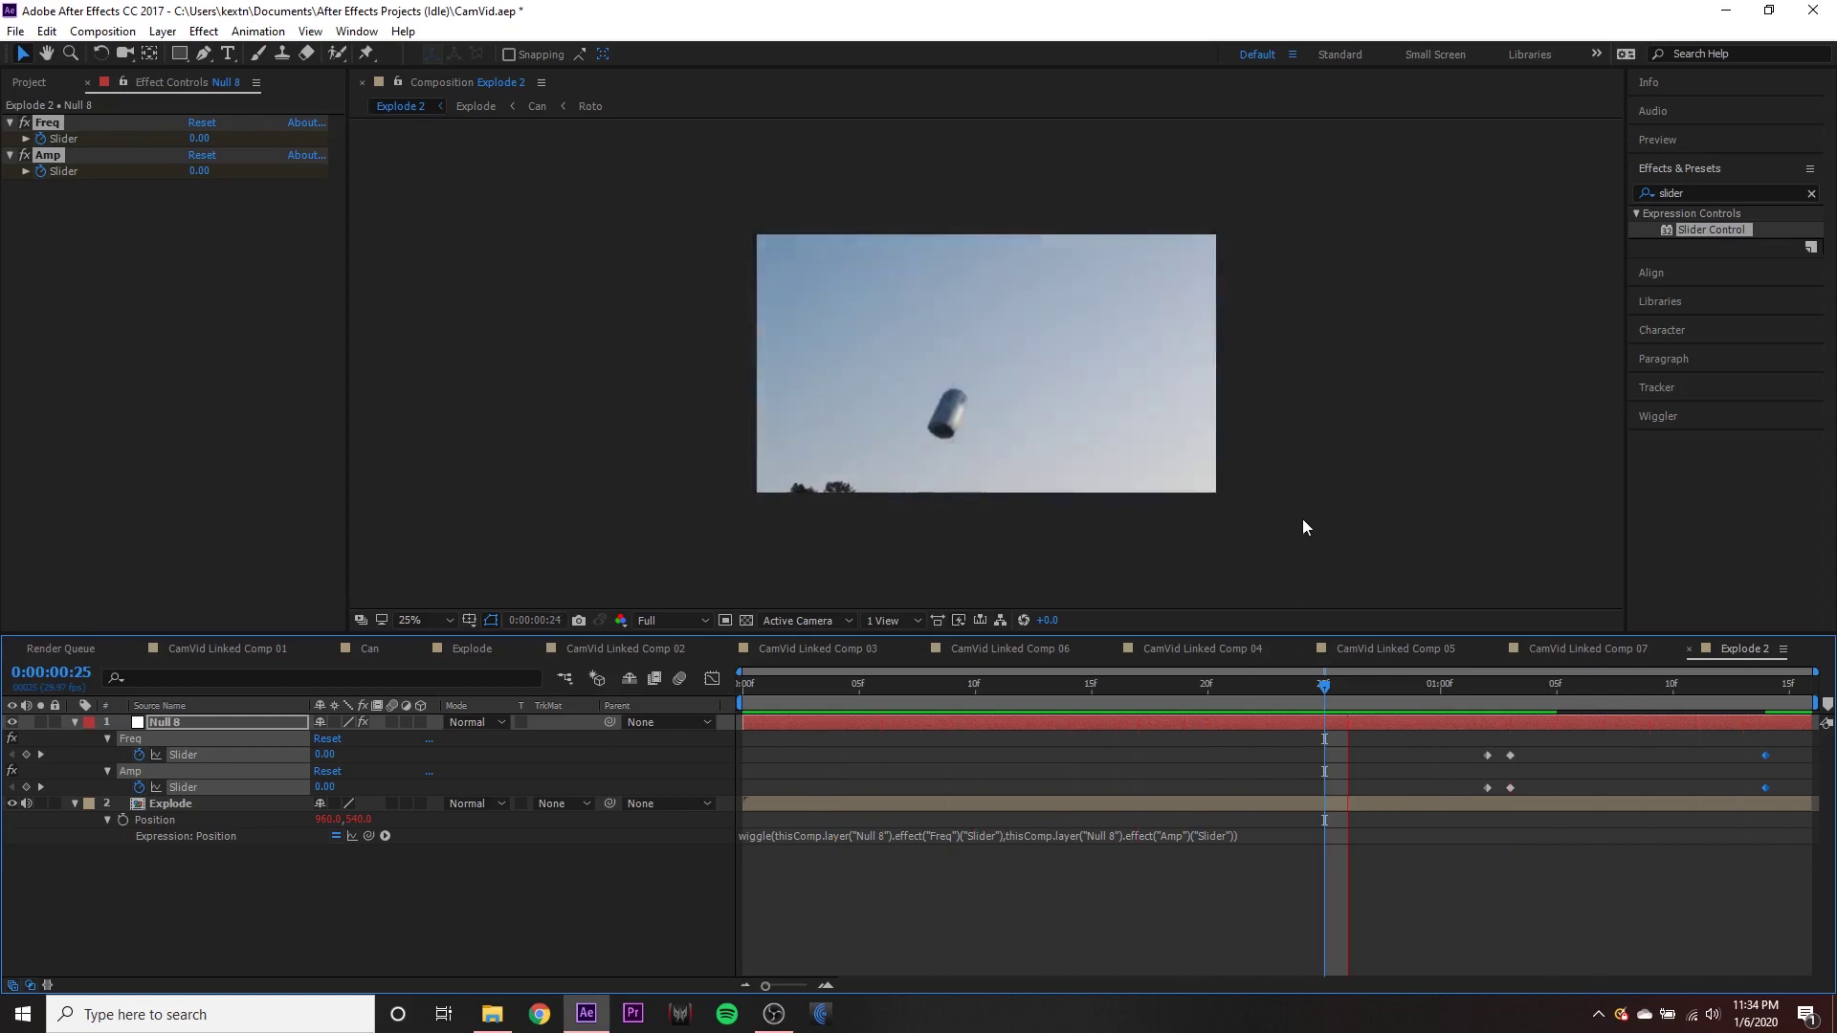
key("k")
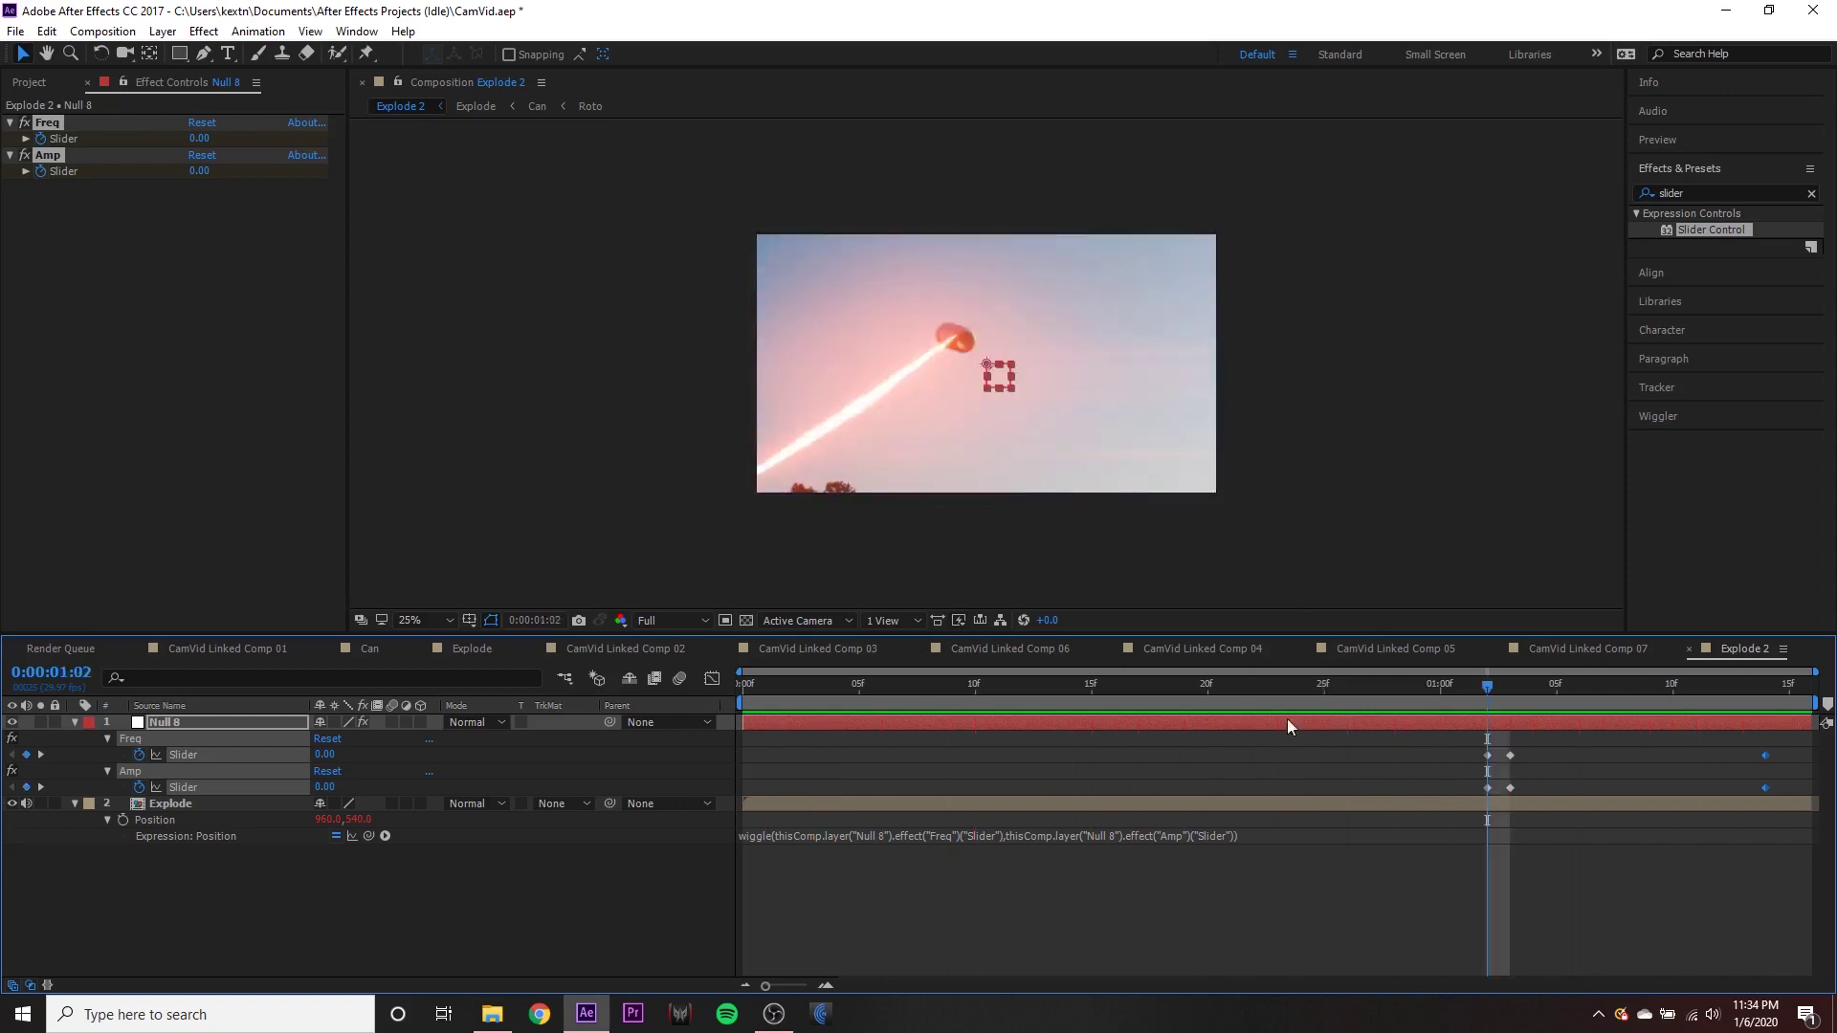
left_click(1399, 691)
key("space")
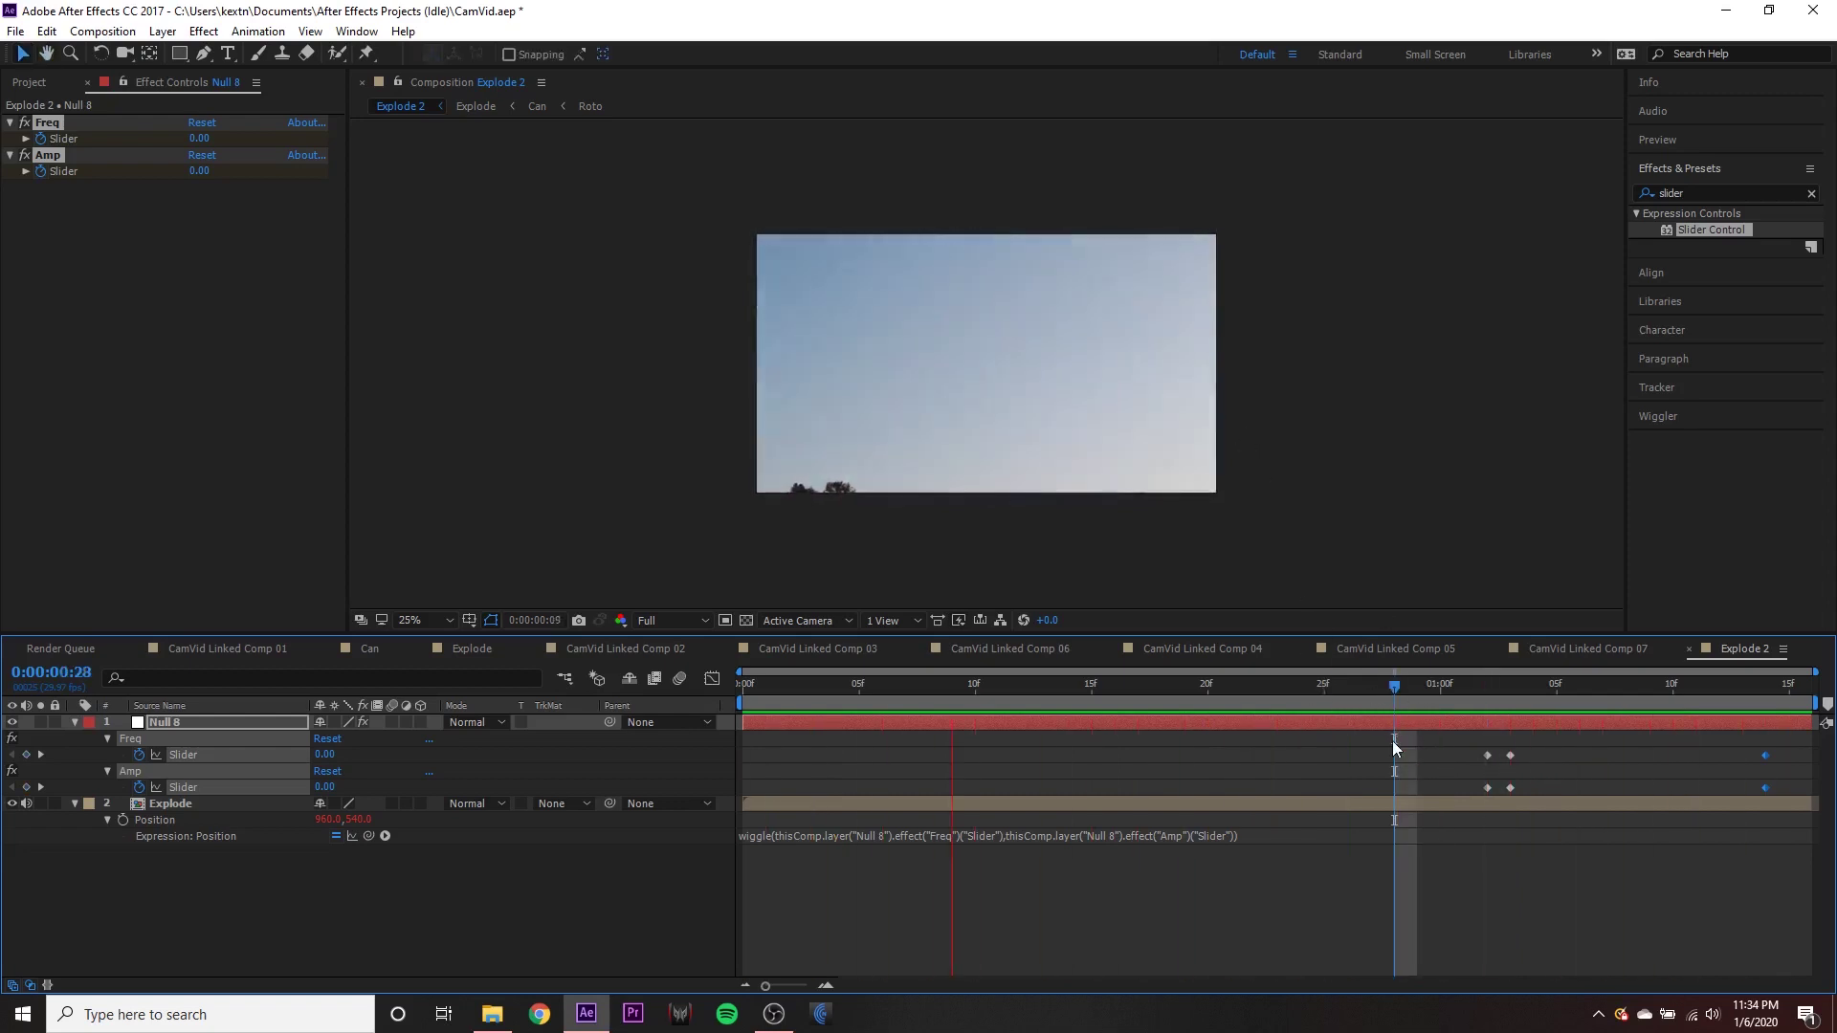
key("space")
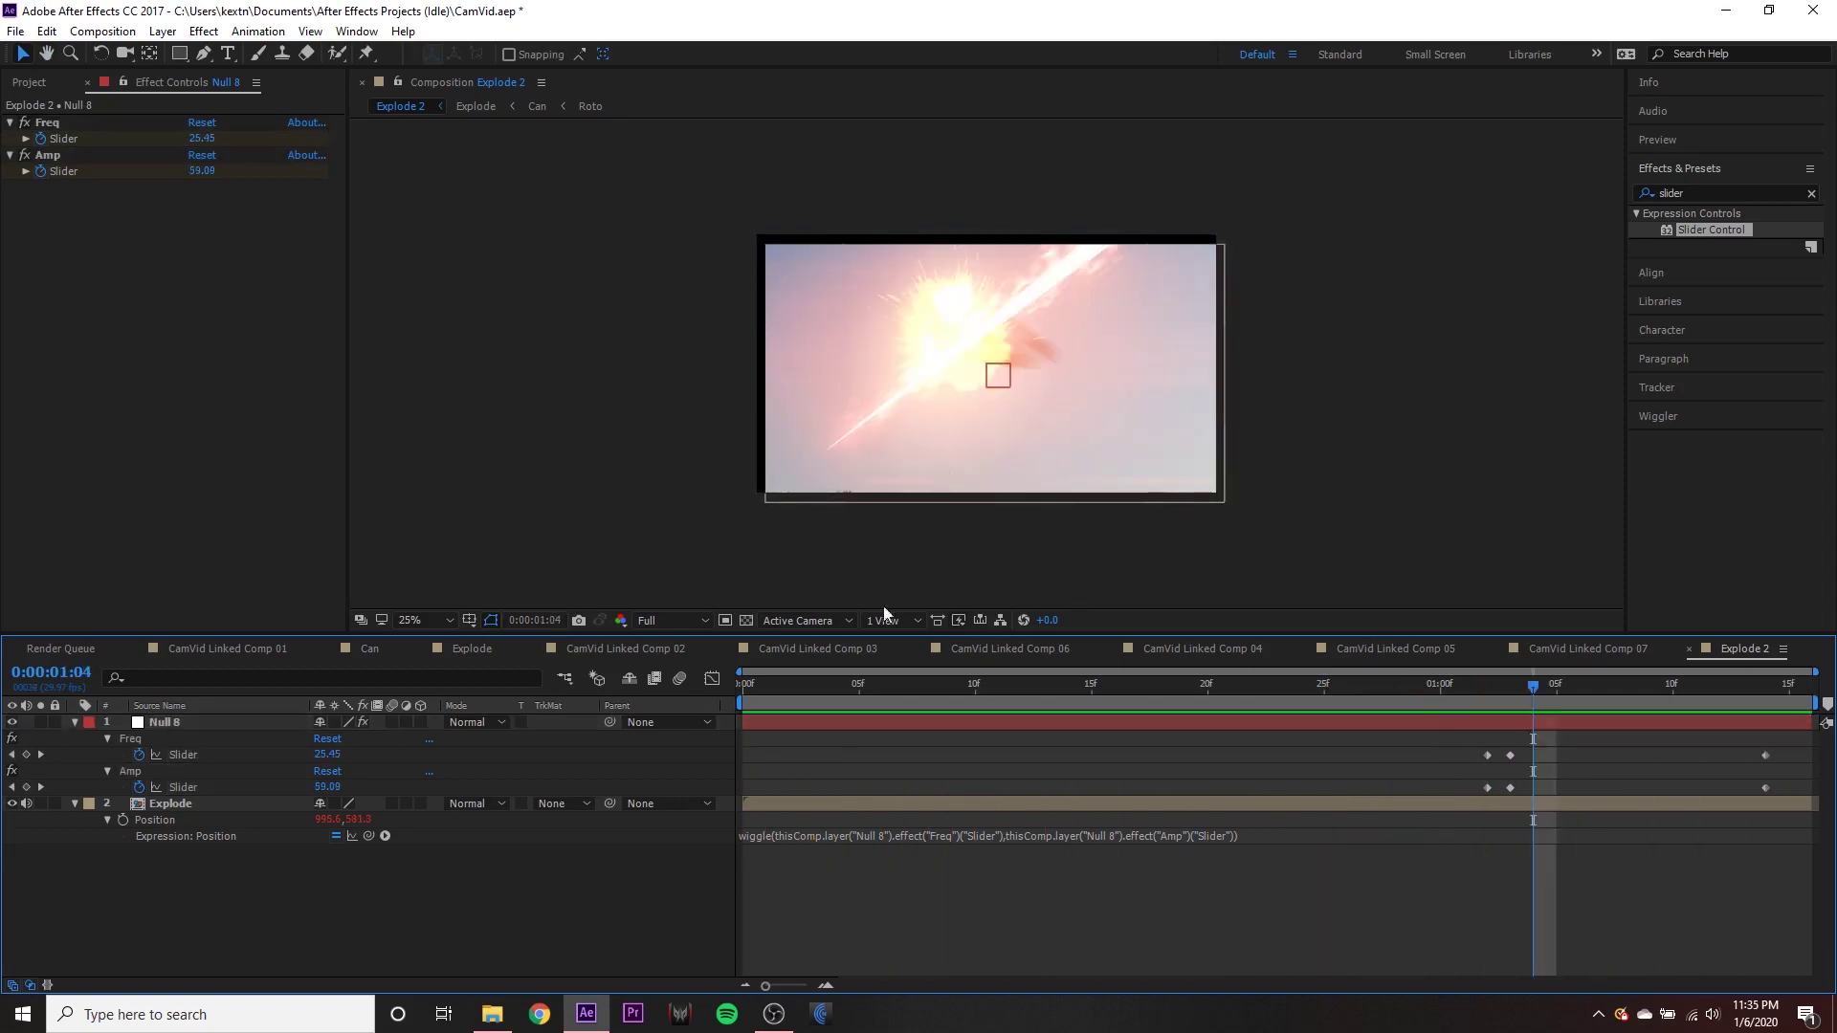
left_click(107, 819)
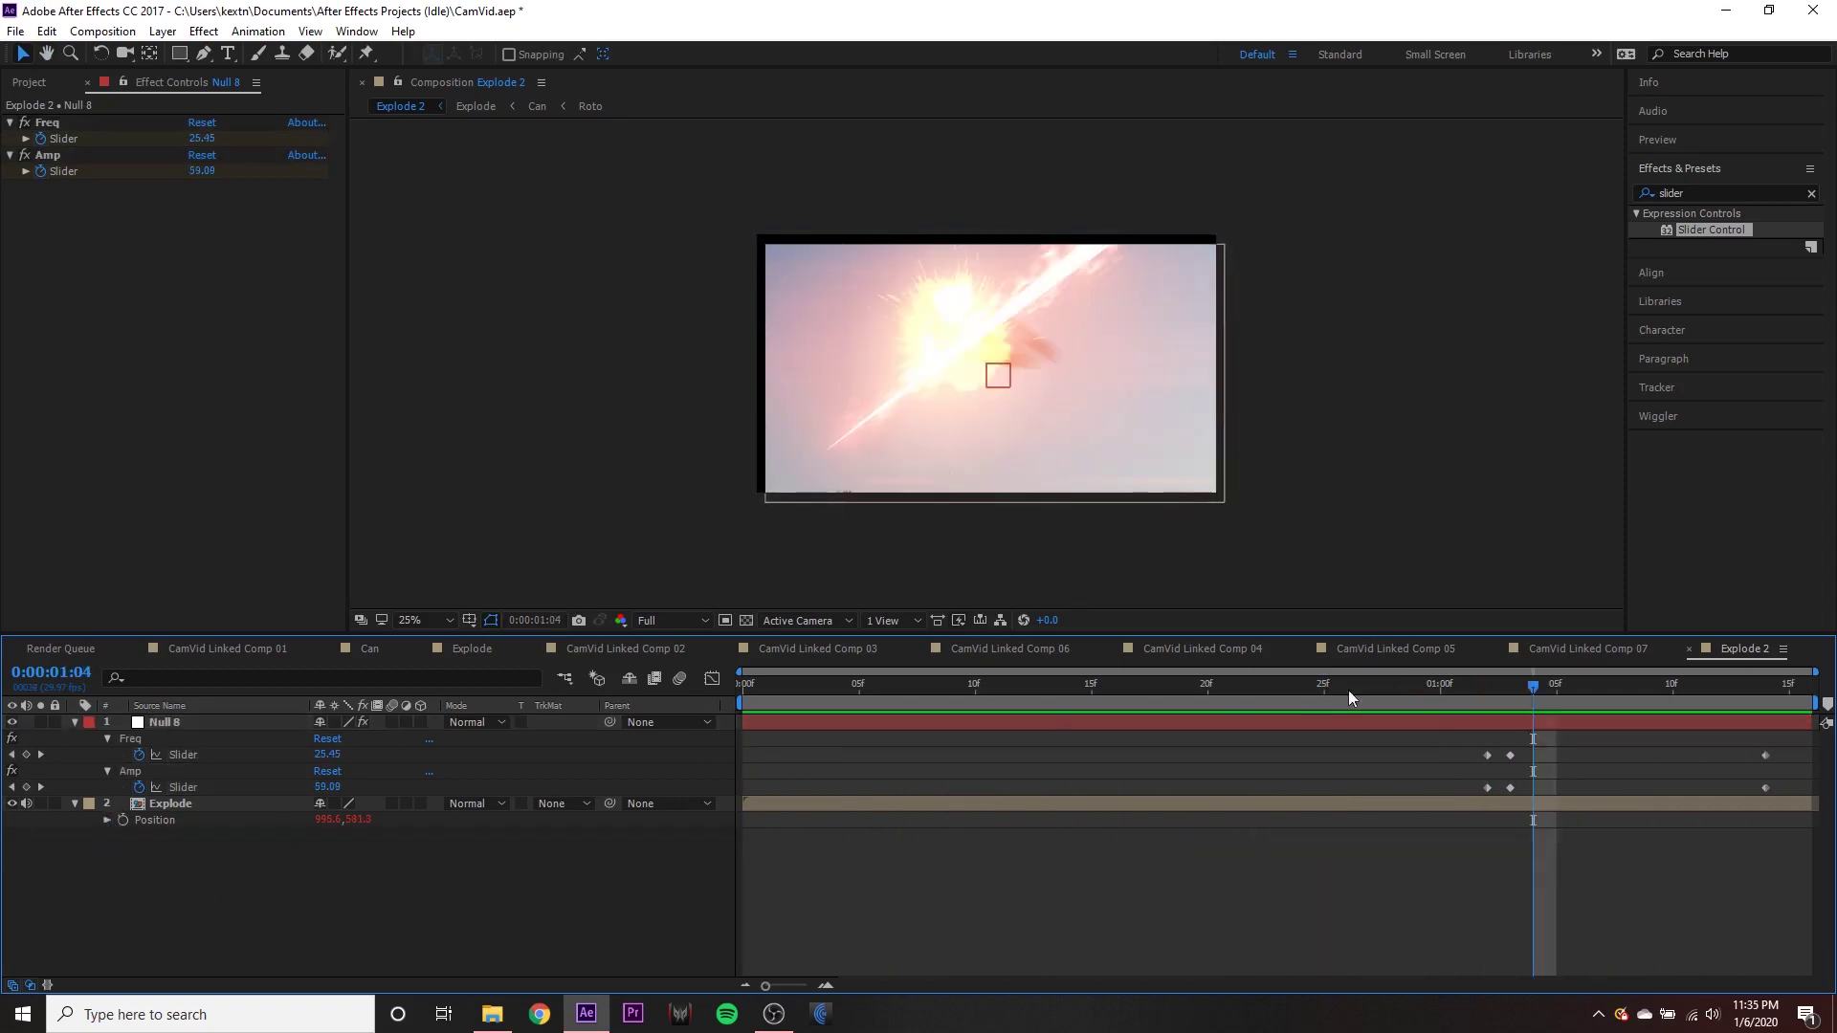
mouse_move(1490, 687)
left_mouse_down()
mouse_move(1516, 687)
mouse_move(1489, 700)
left_mouse_up()
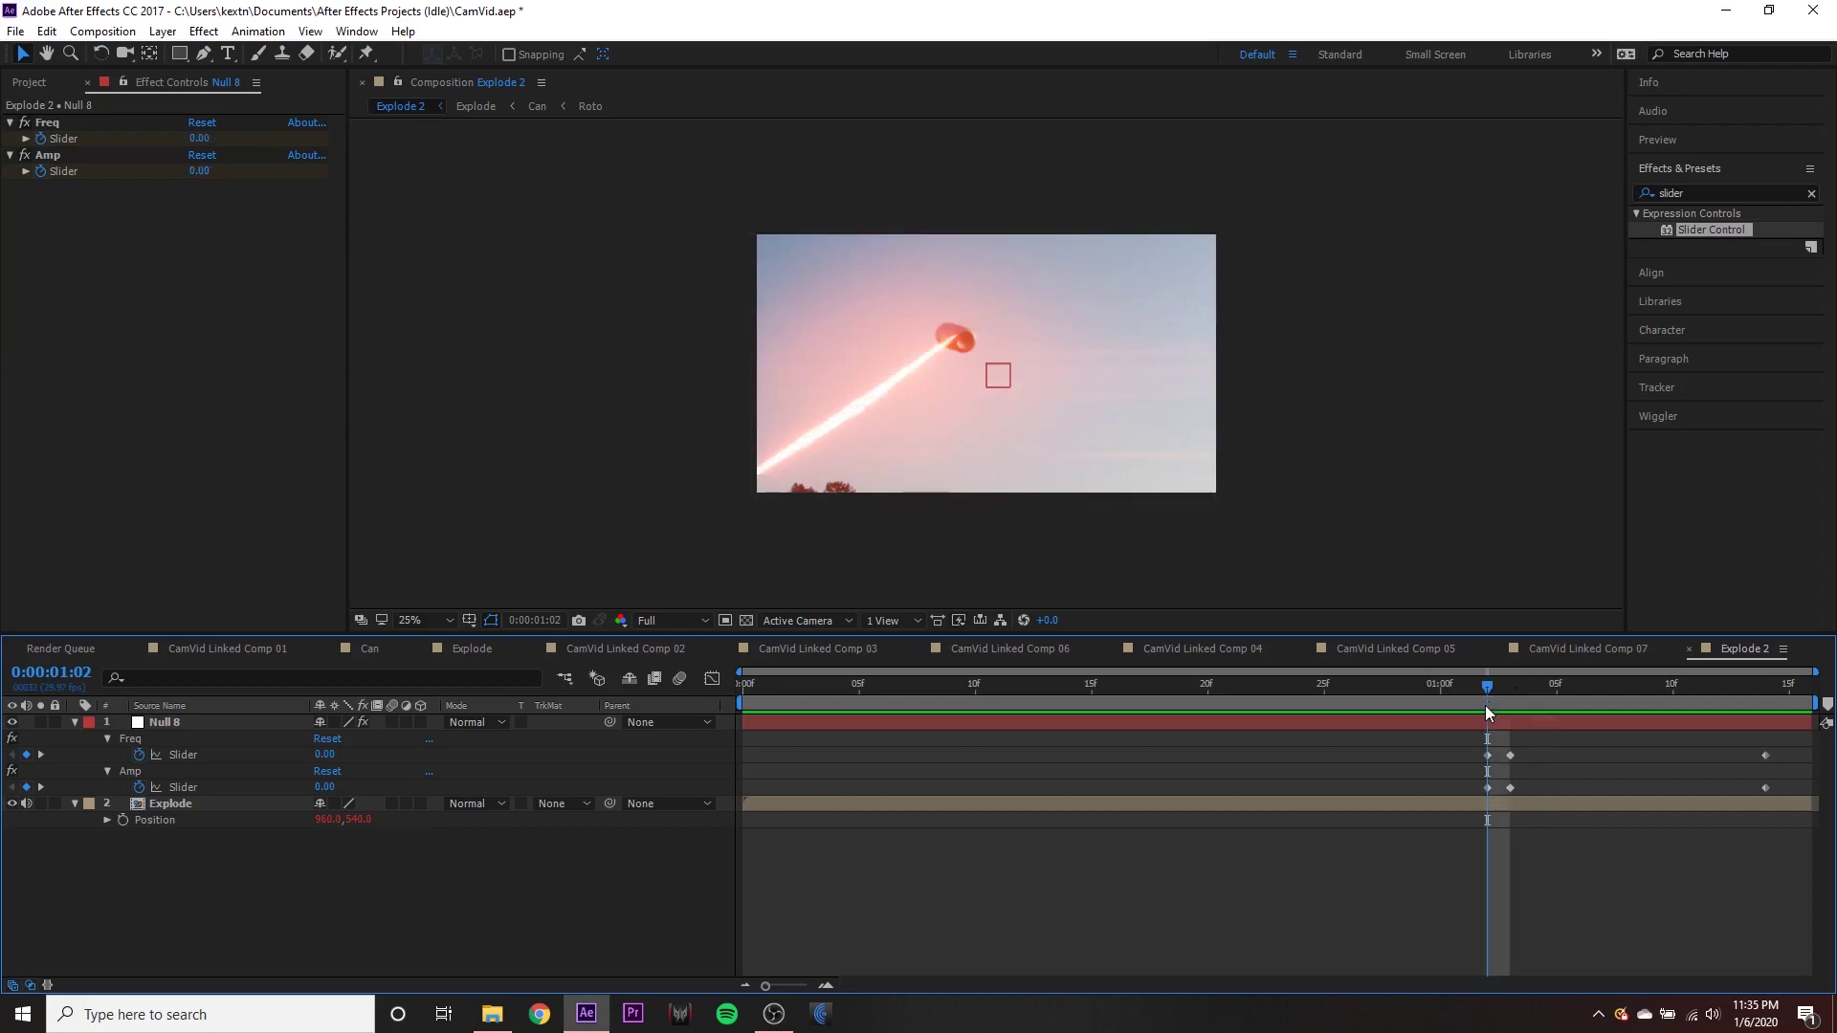
- Keyframe Explode's Position, shoving it down-left at 1:03 and up-right at 1:06
left_click(122, 819)
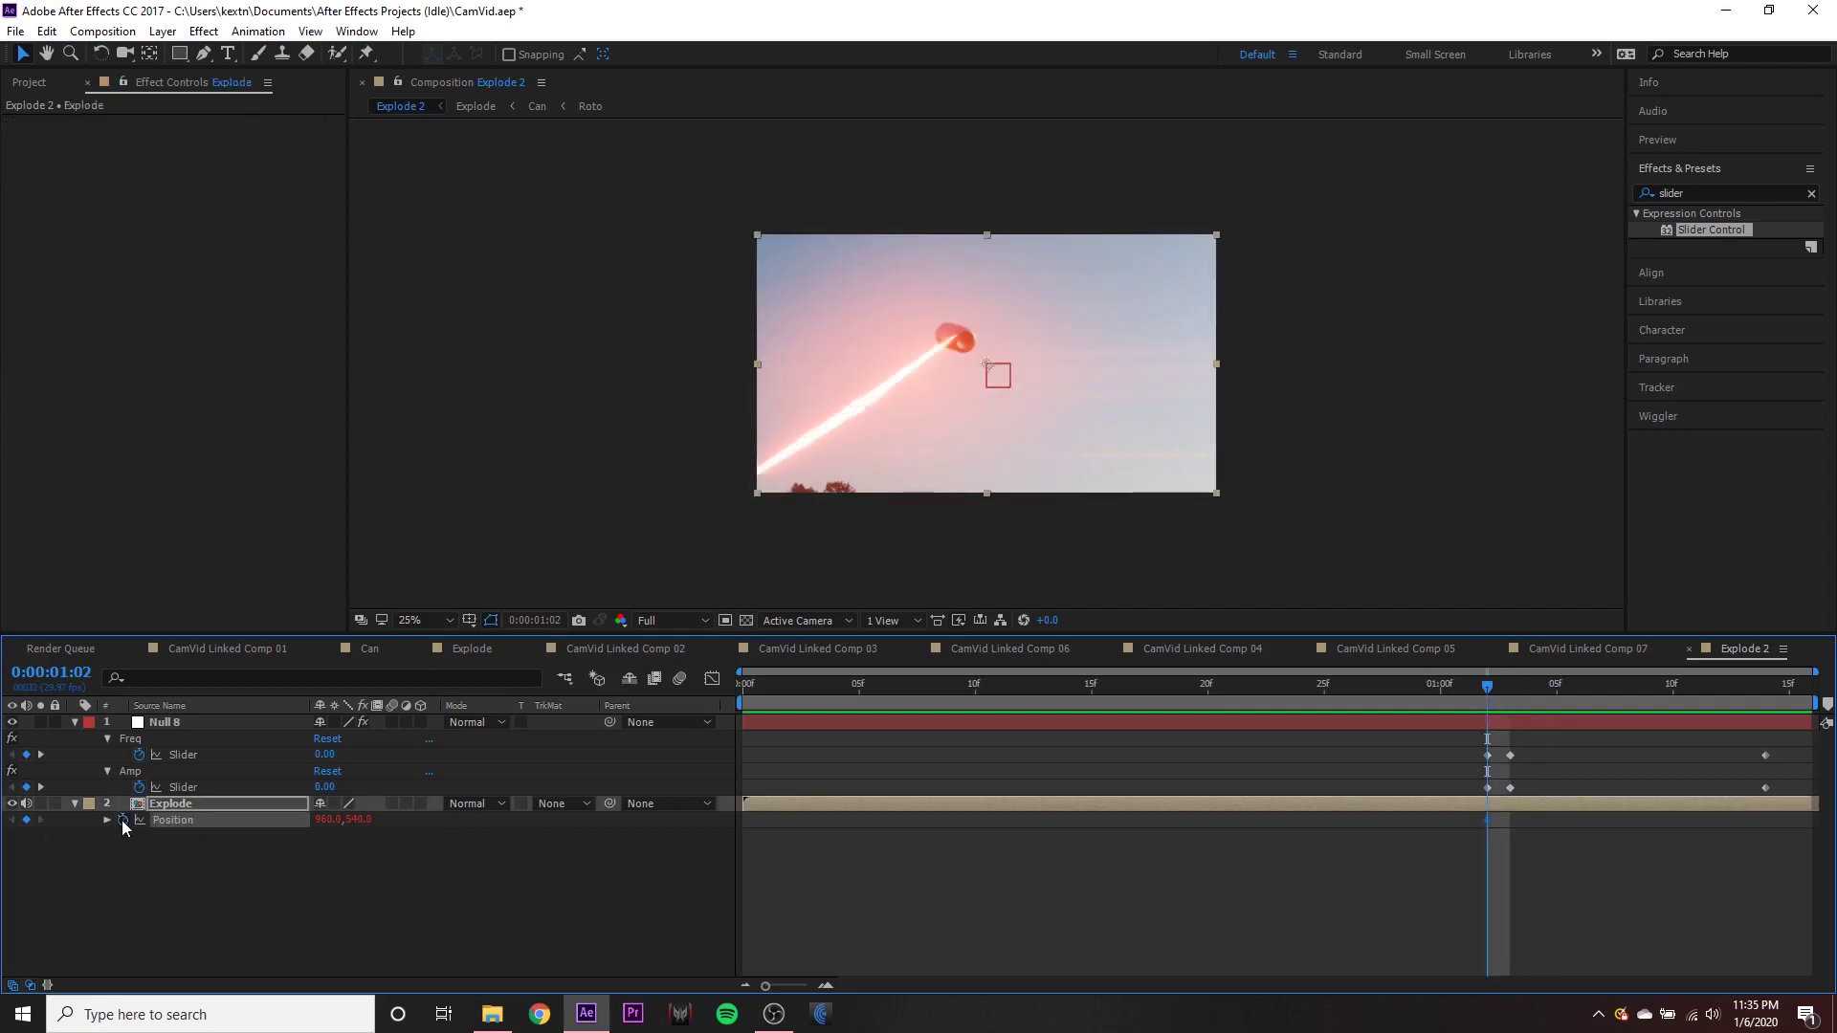
left_click(1508, 708)
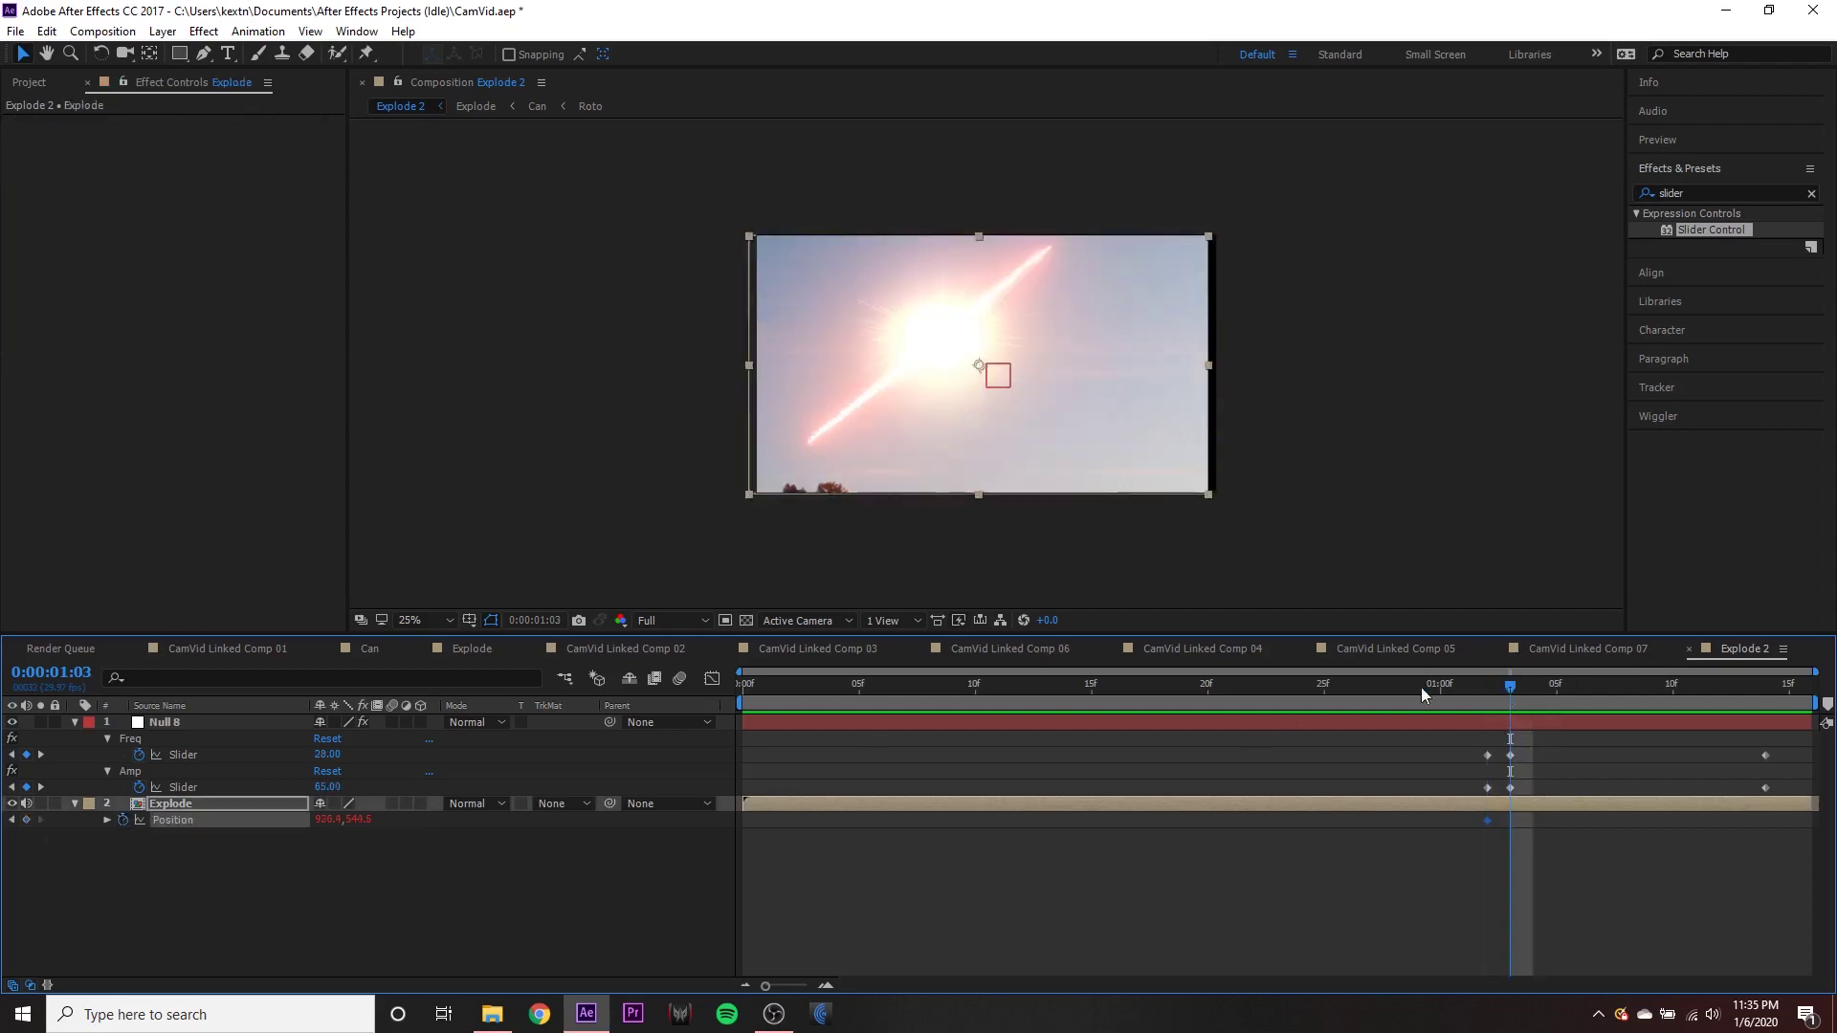
left_click_drag(911, 426, 886, 446)
left_click(1513, 704)
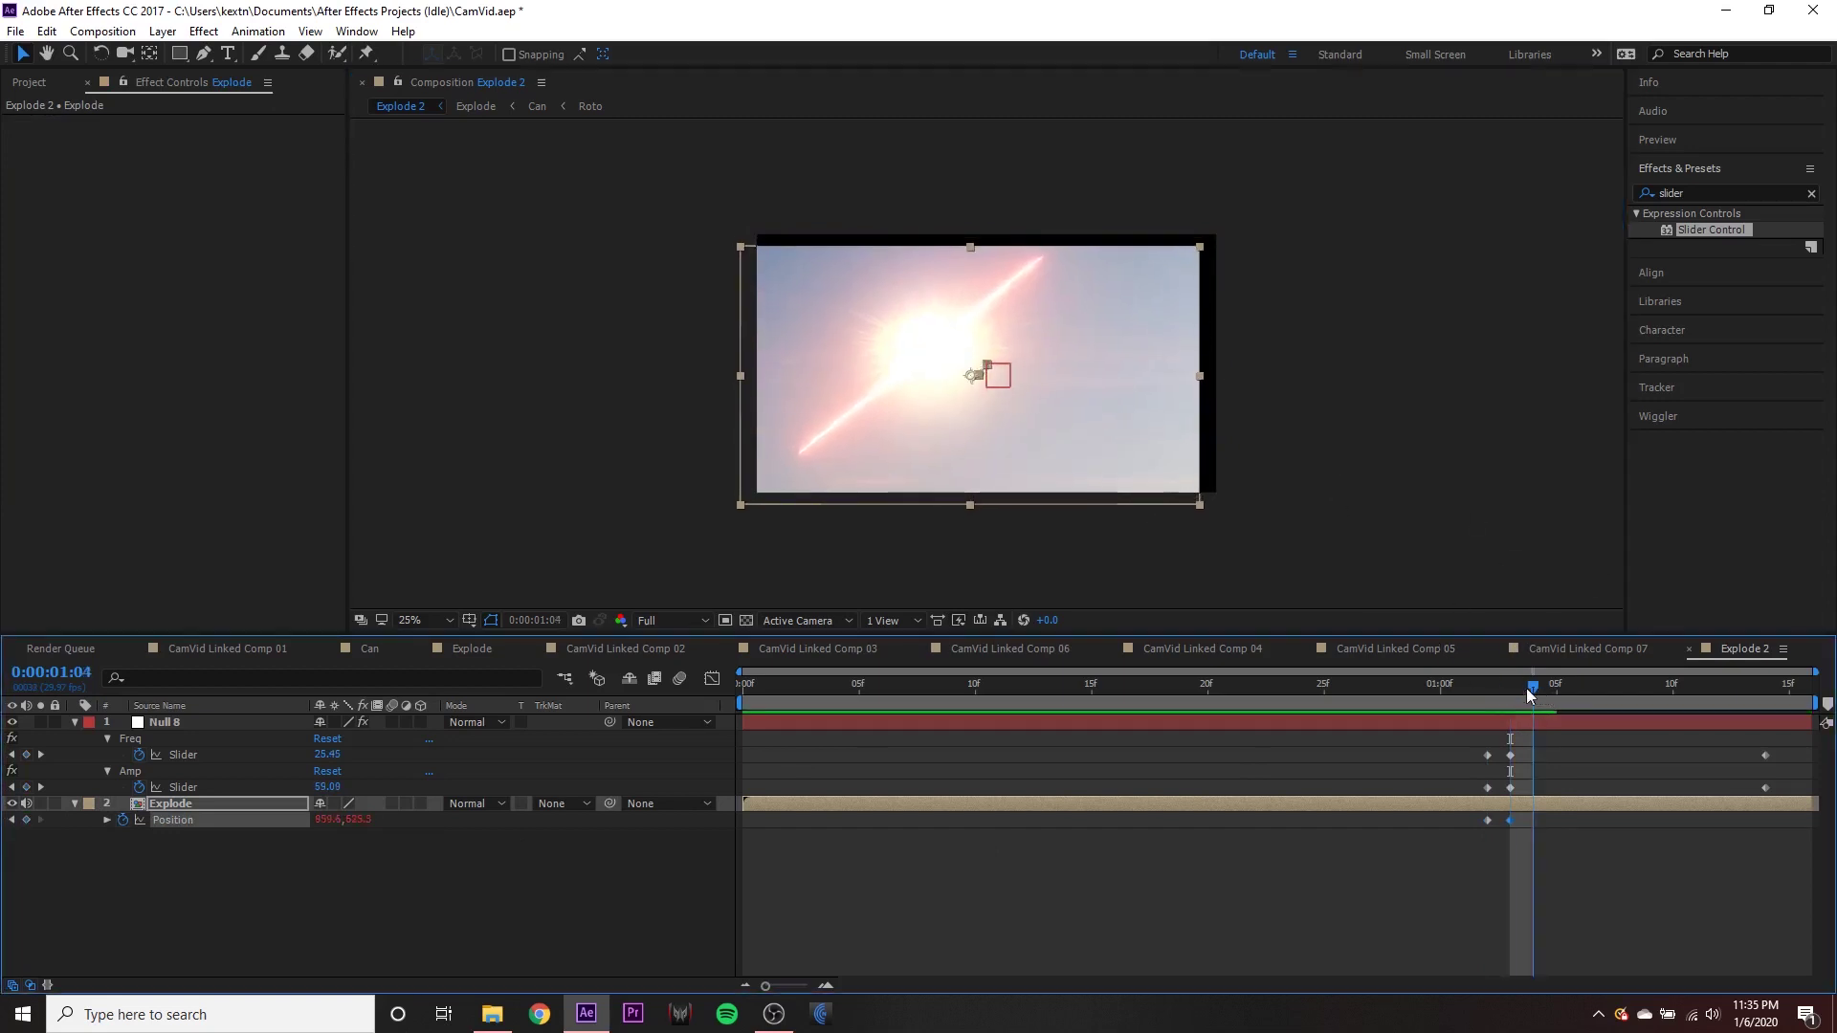
left_click(1530, 687)
left_click_drag(1530, 687, 1579, 685)
left_click_drag(1136, 463, 1150, 466)
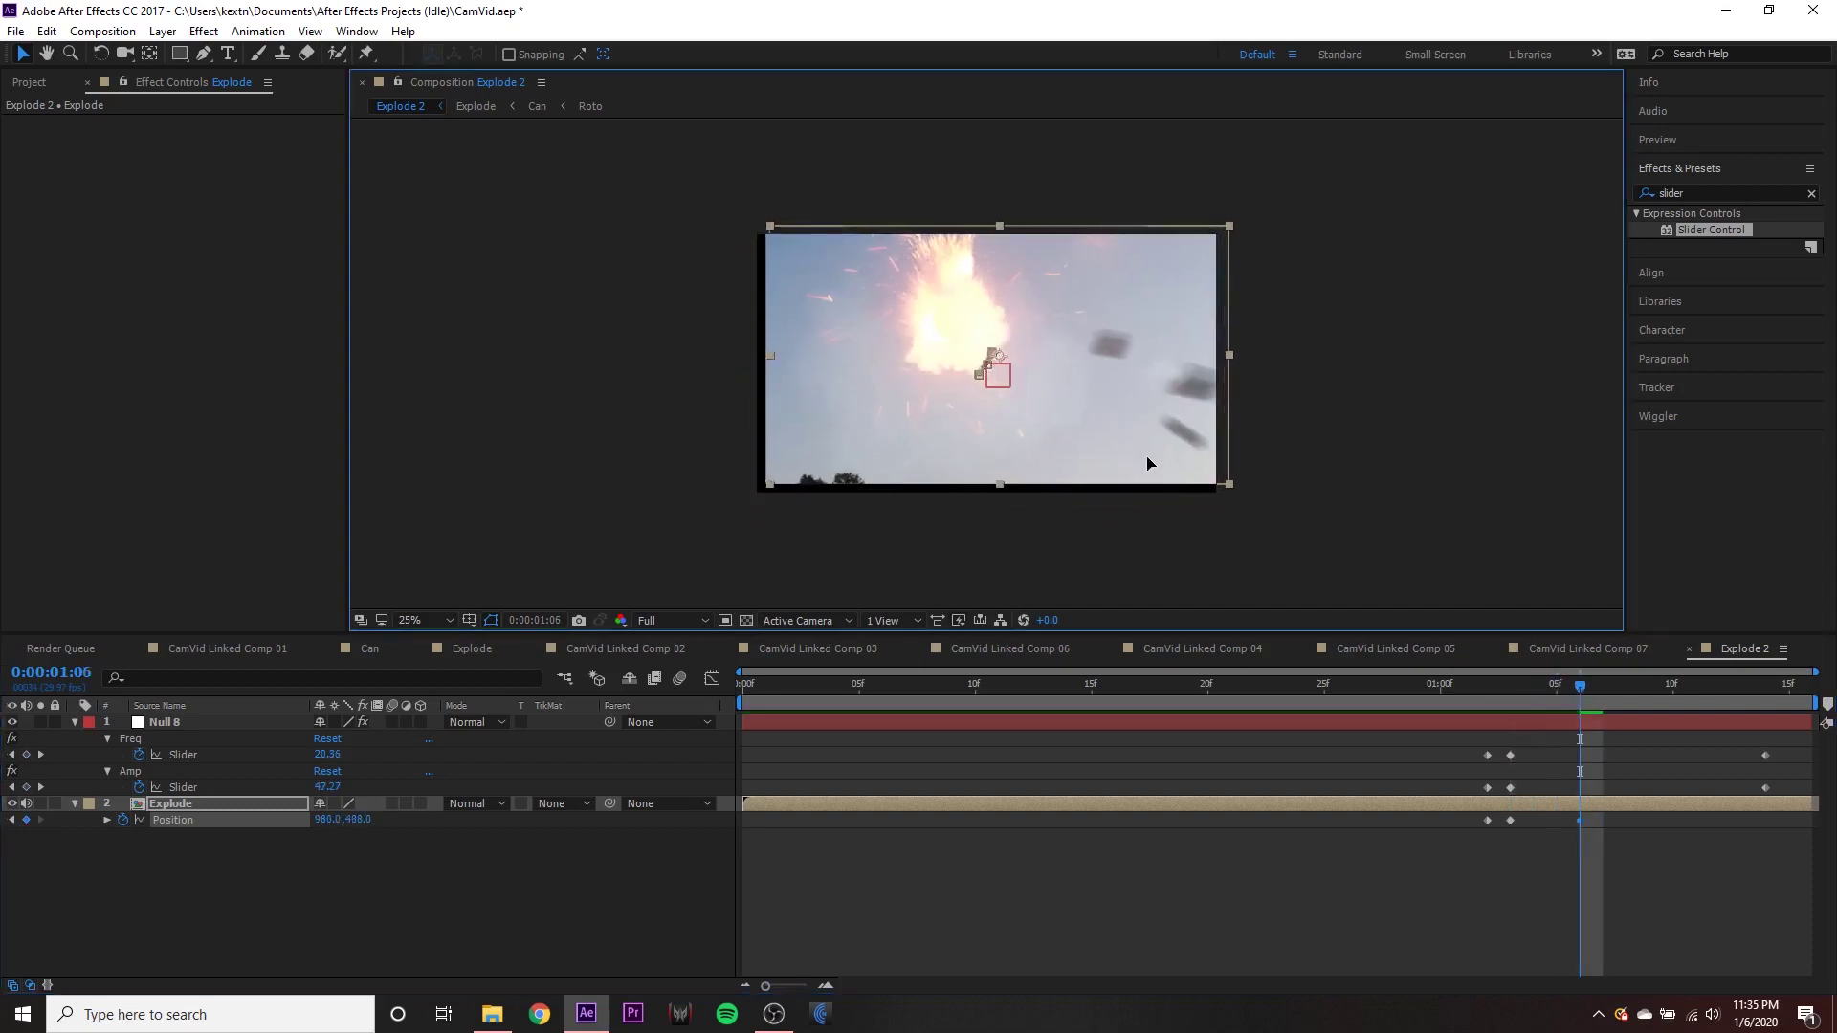
left_click_drag(1707, 684, 1758, 685)
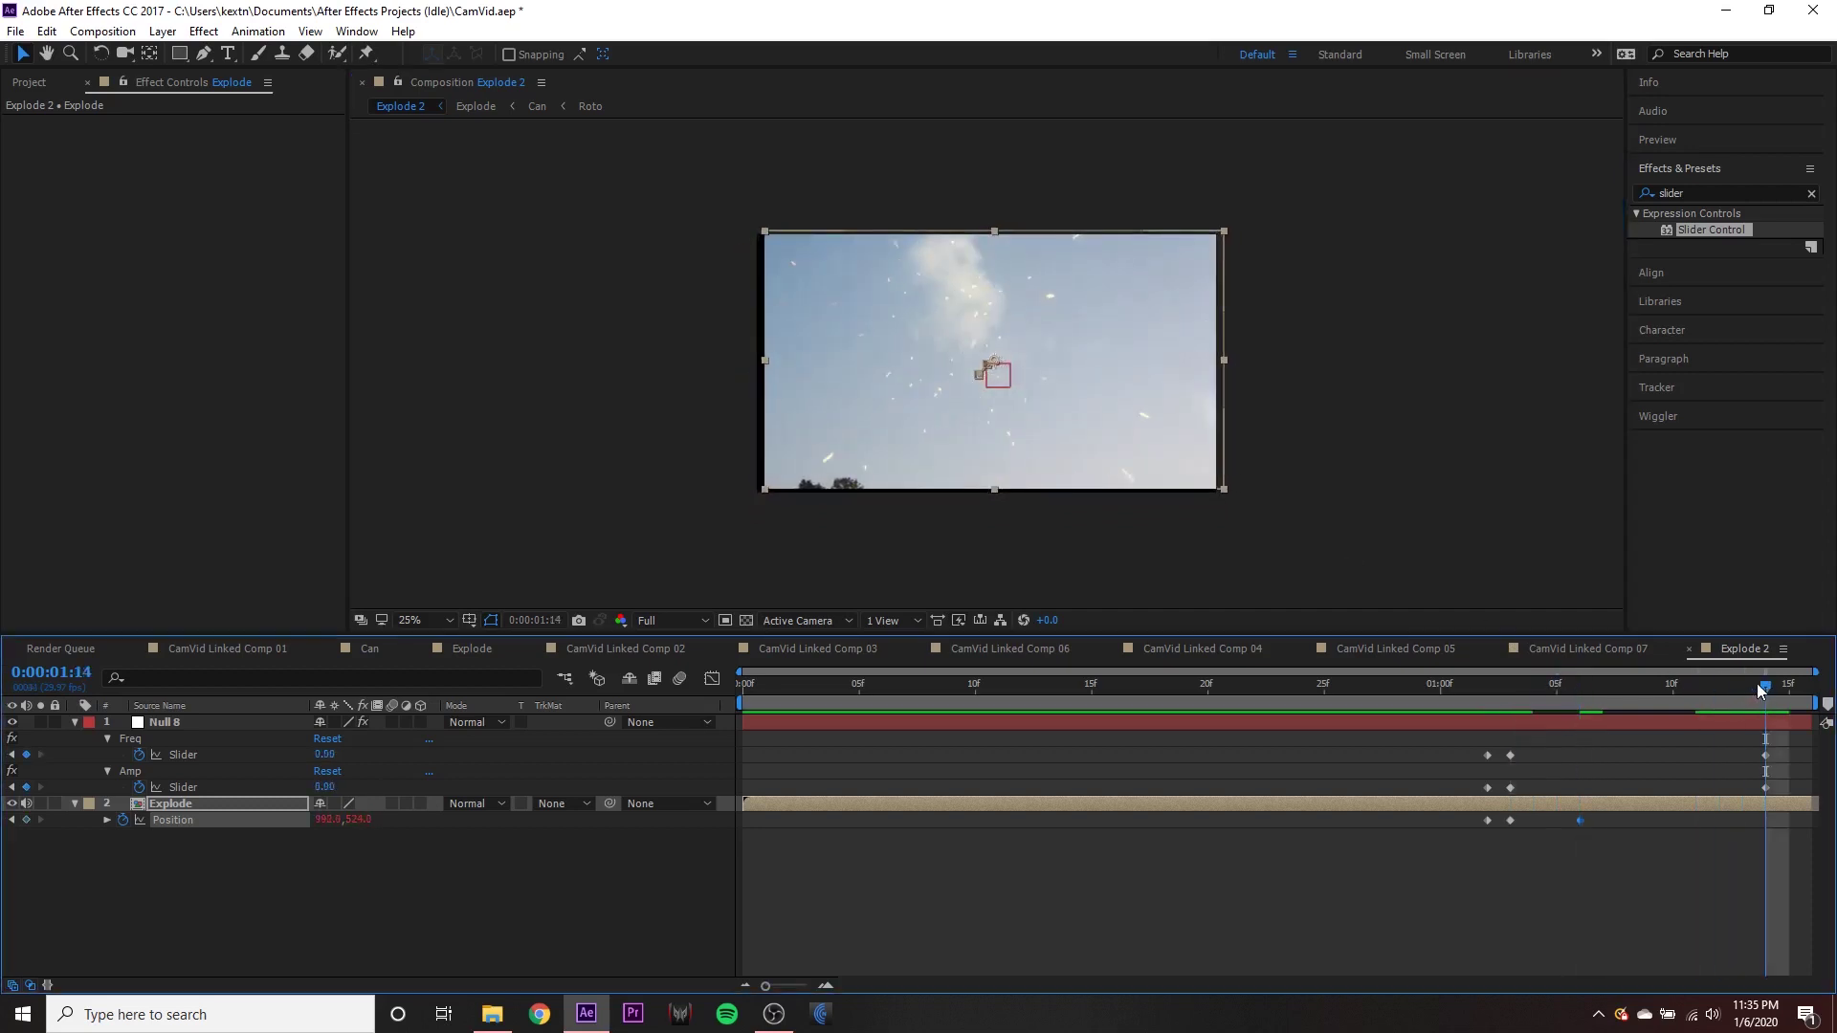
- Set Position to 960, 540 at 1:14, select all Position keyframes, and preview
left_click(327, 820)
type("960")
left_click(377, 818)
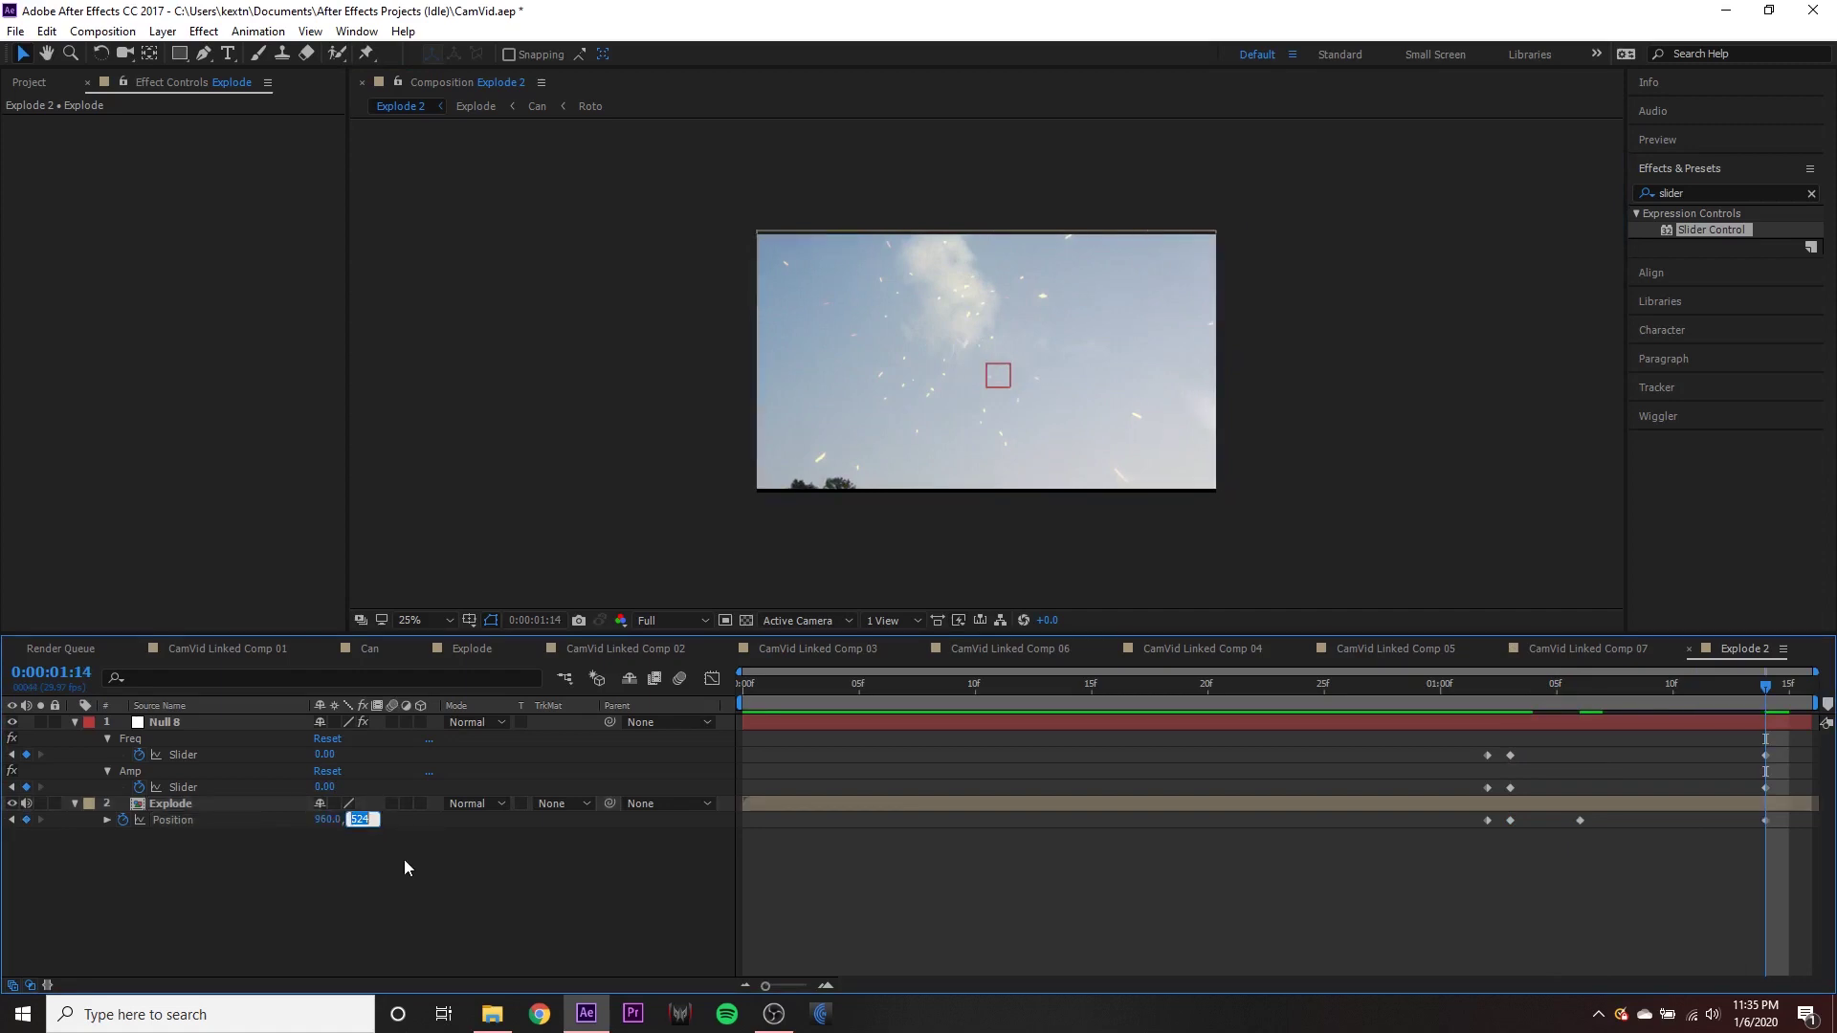
type("540")
key("Return")
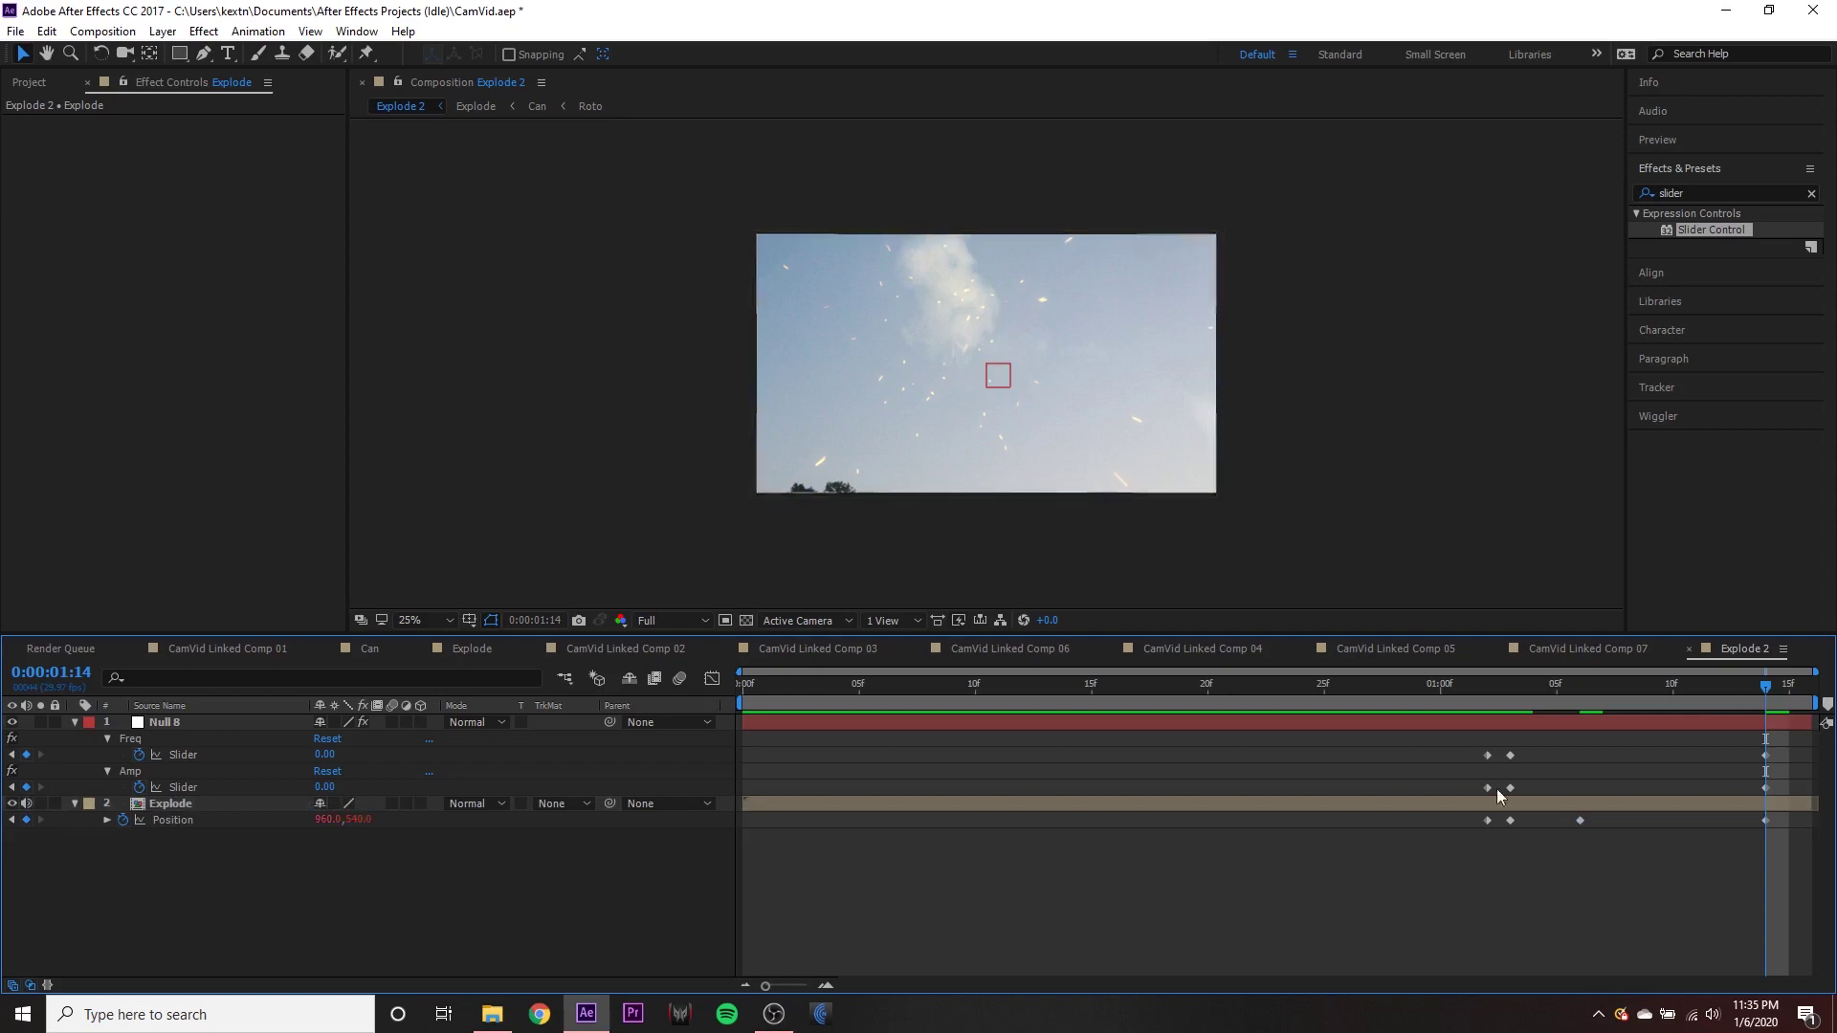
left_click(1501, 685)
left_click(1466, 685)
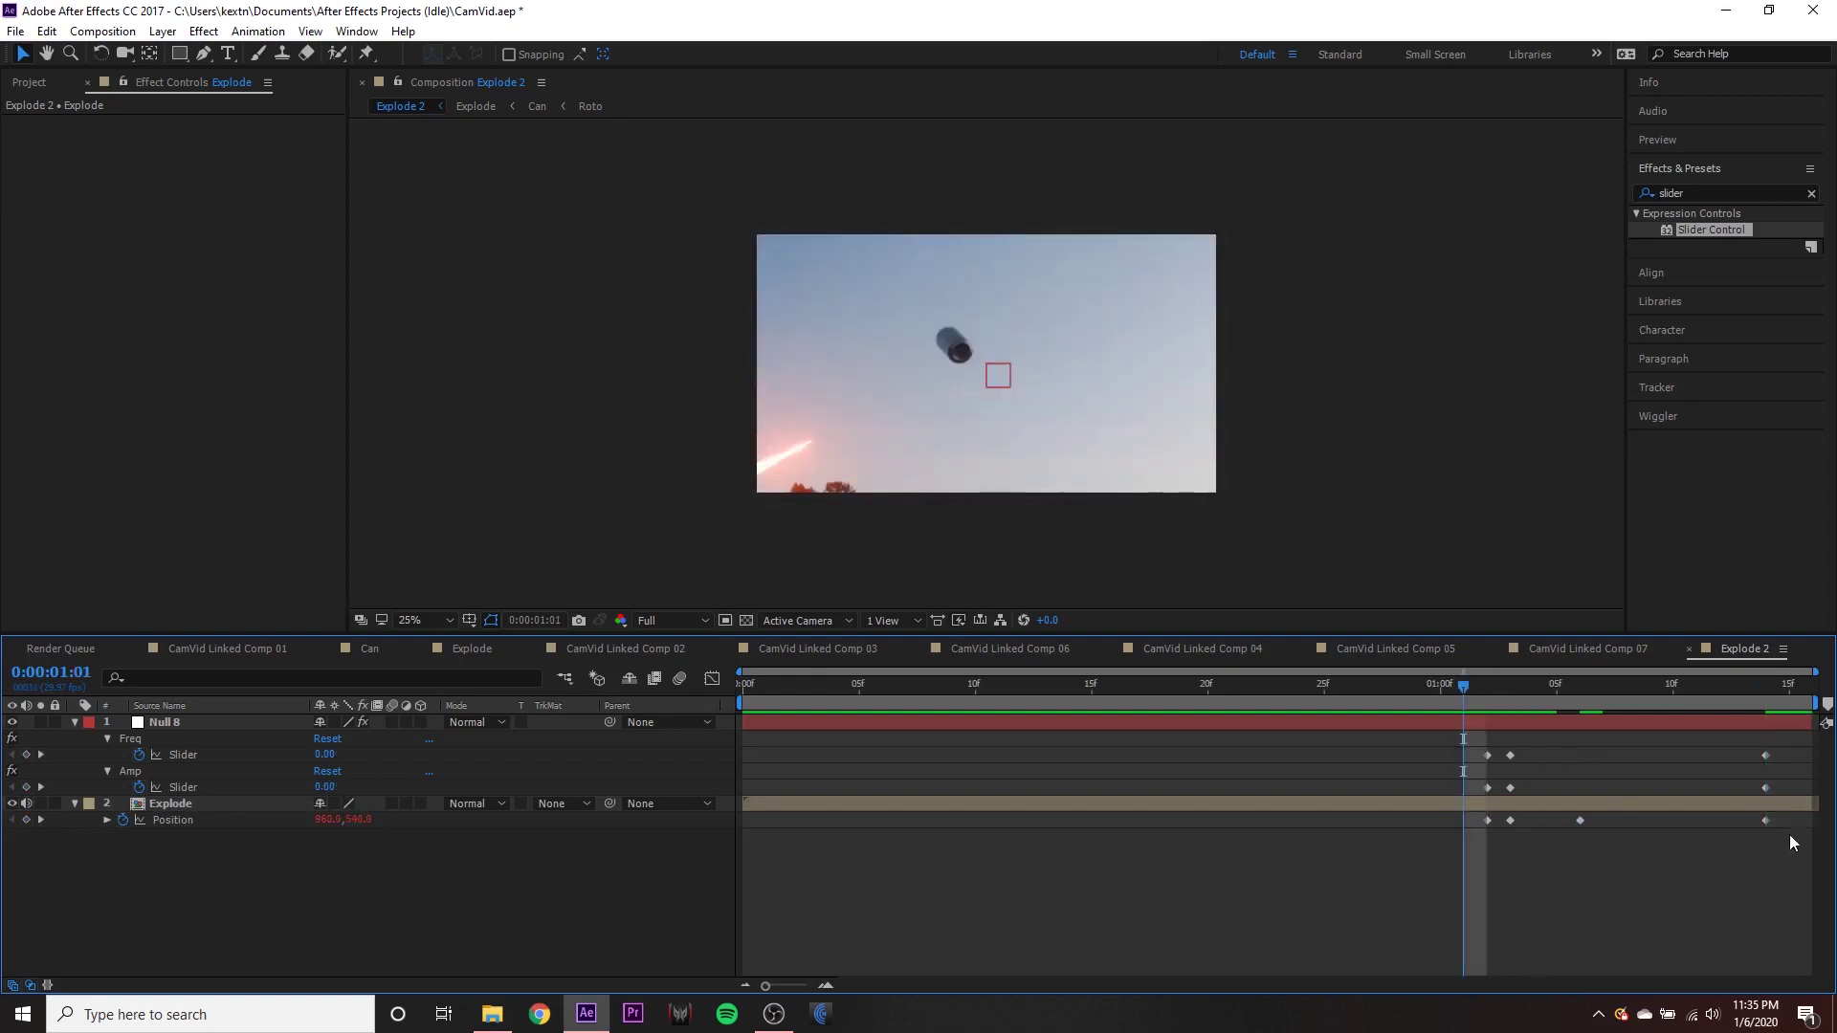
left_click_drag(1796, 829, 1431, 820)
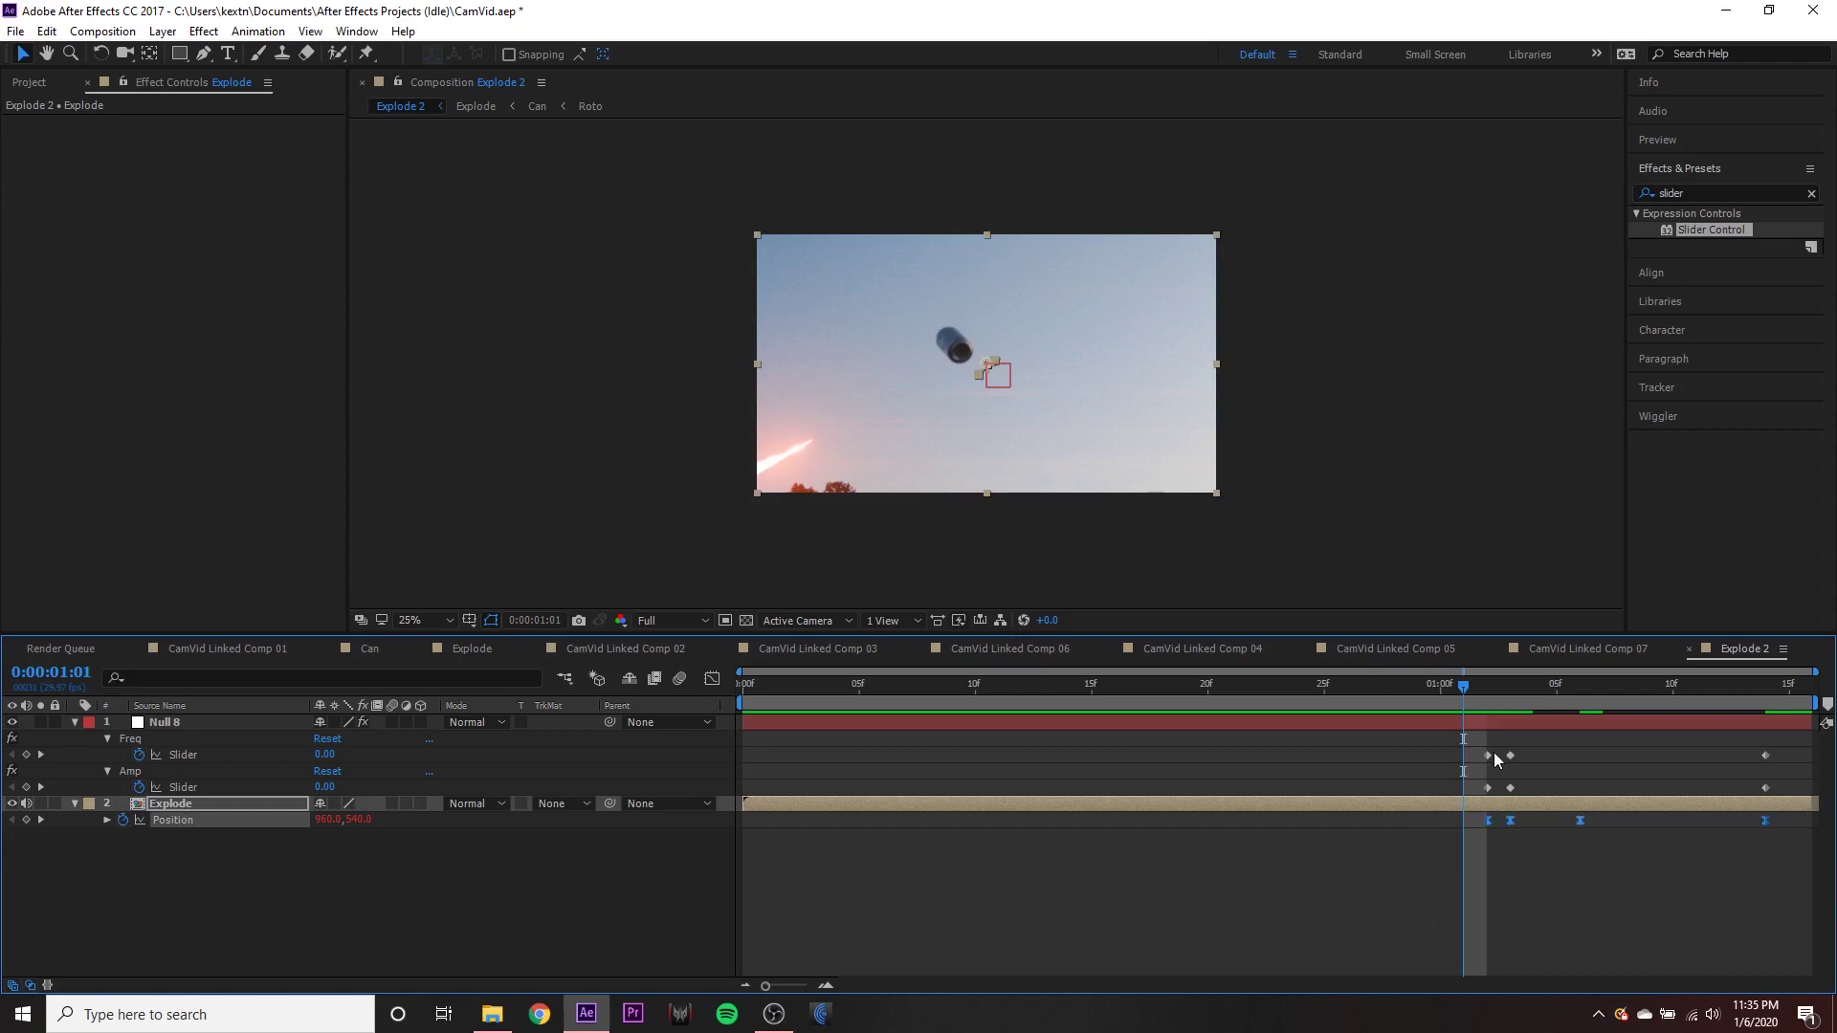
key("space")
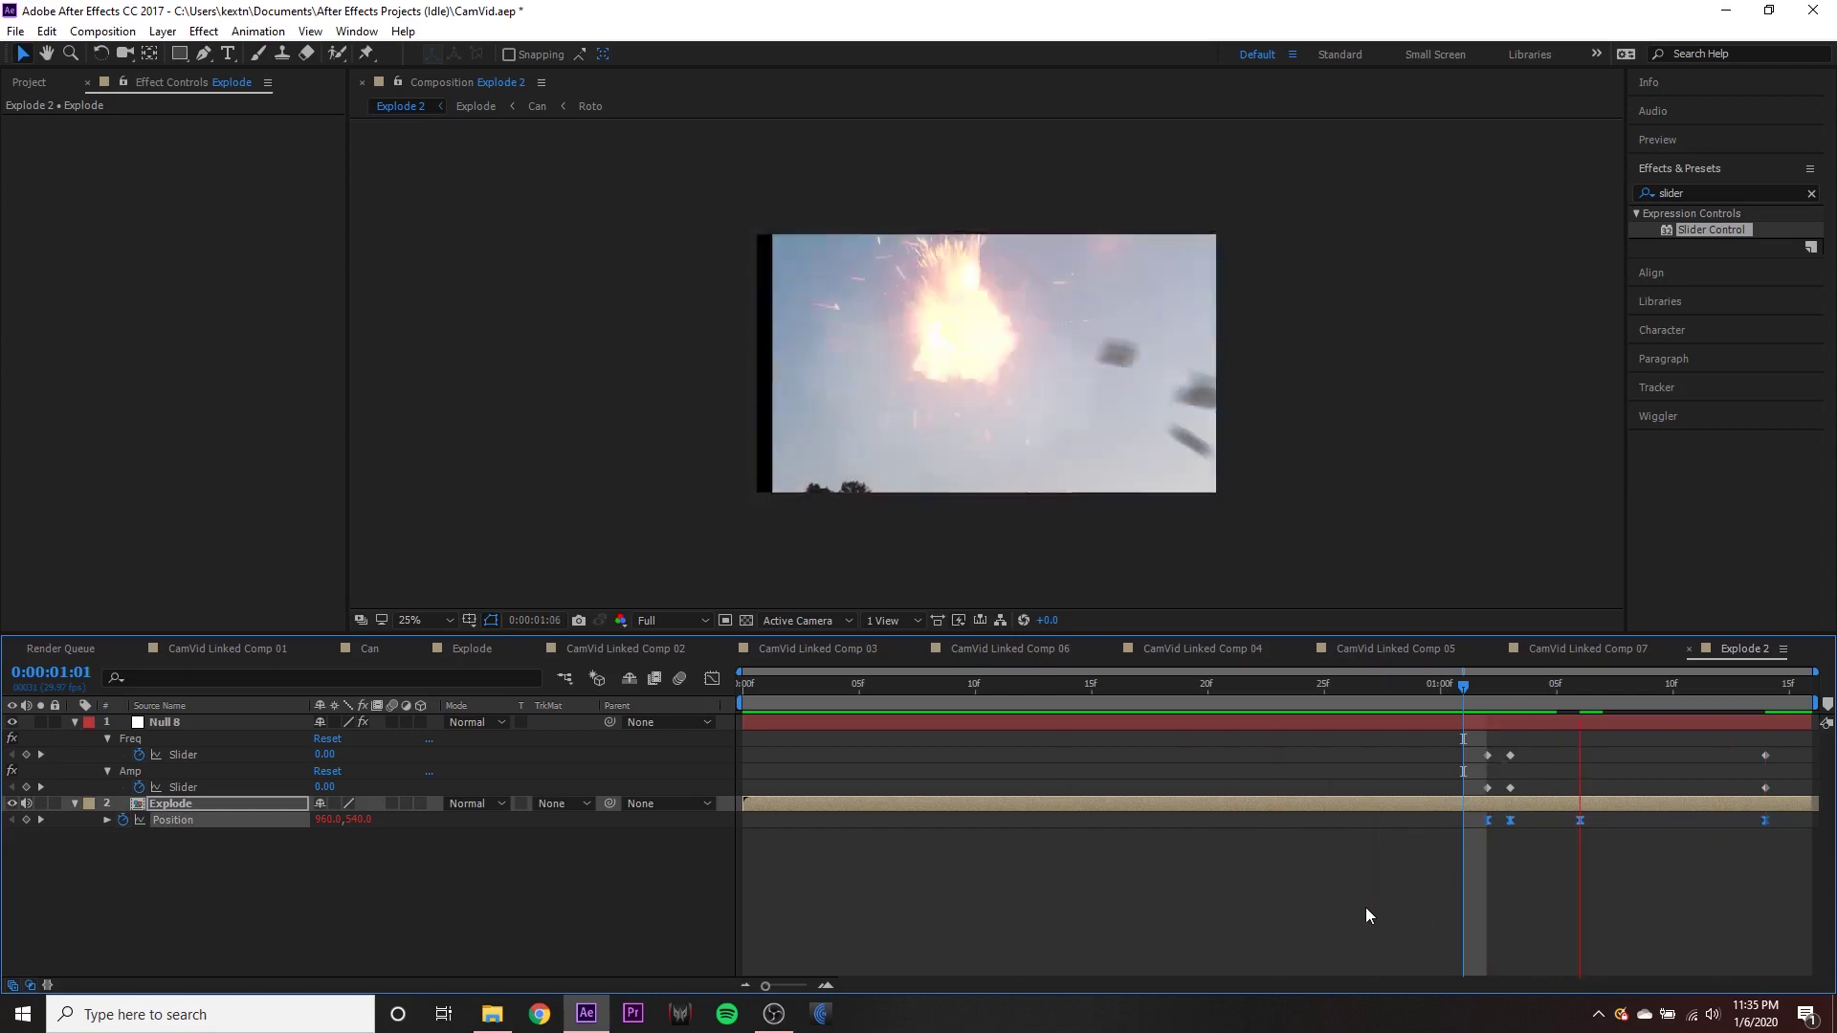
- Enable the Explode layer's motion blur switch and preview the blurred shake from 1:00
left_click(1345, 849)
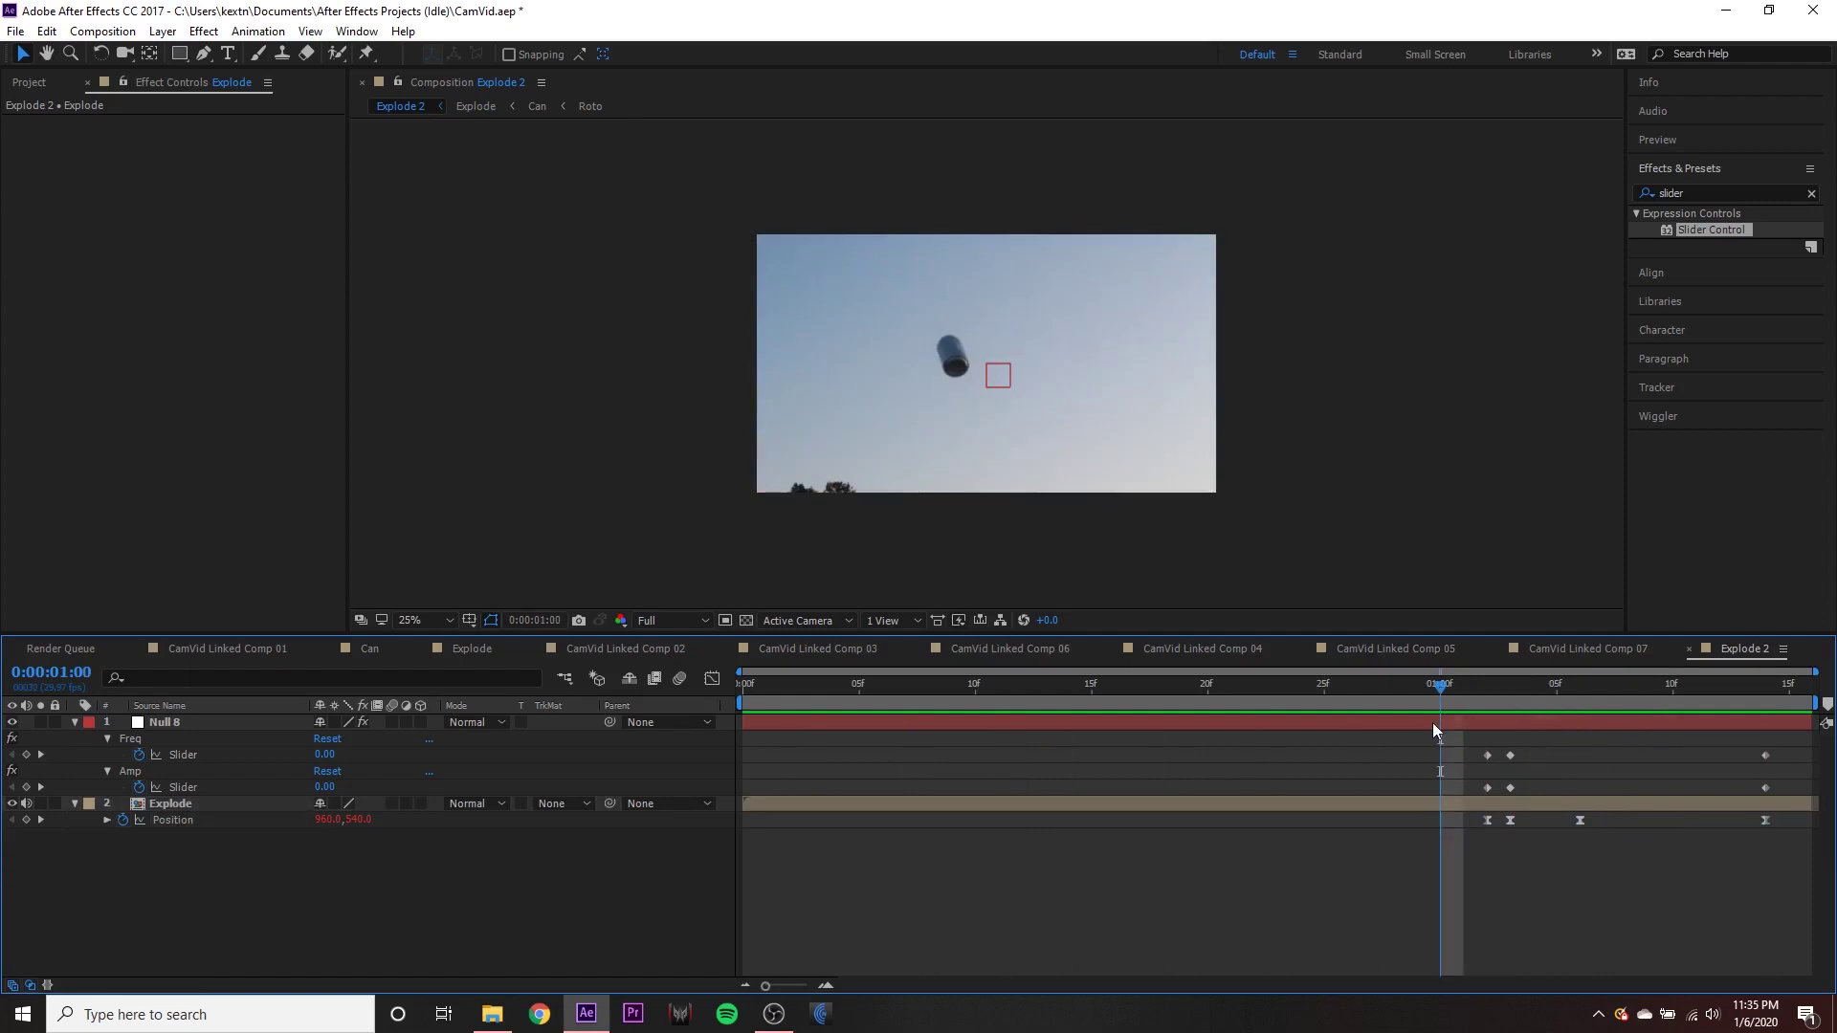
key("space")
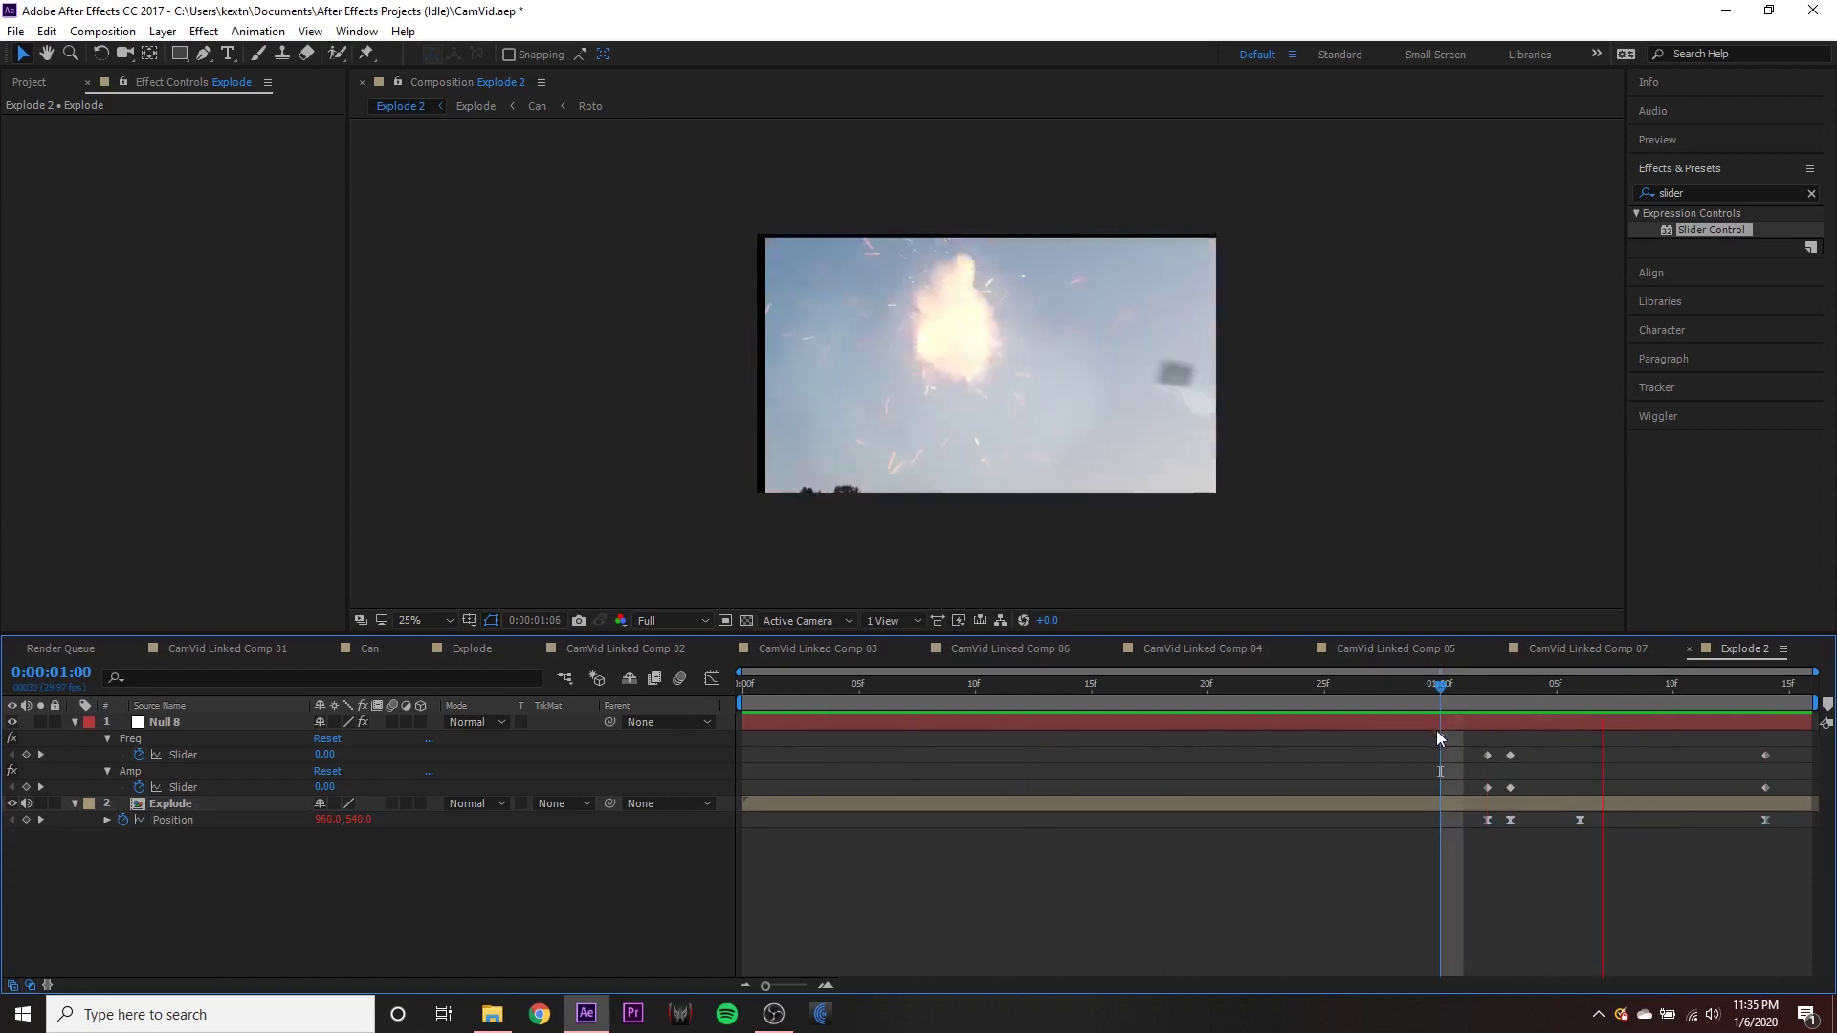
left_click(1489, 685)
left_click(681, 680)
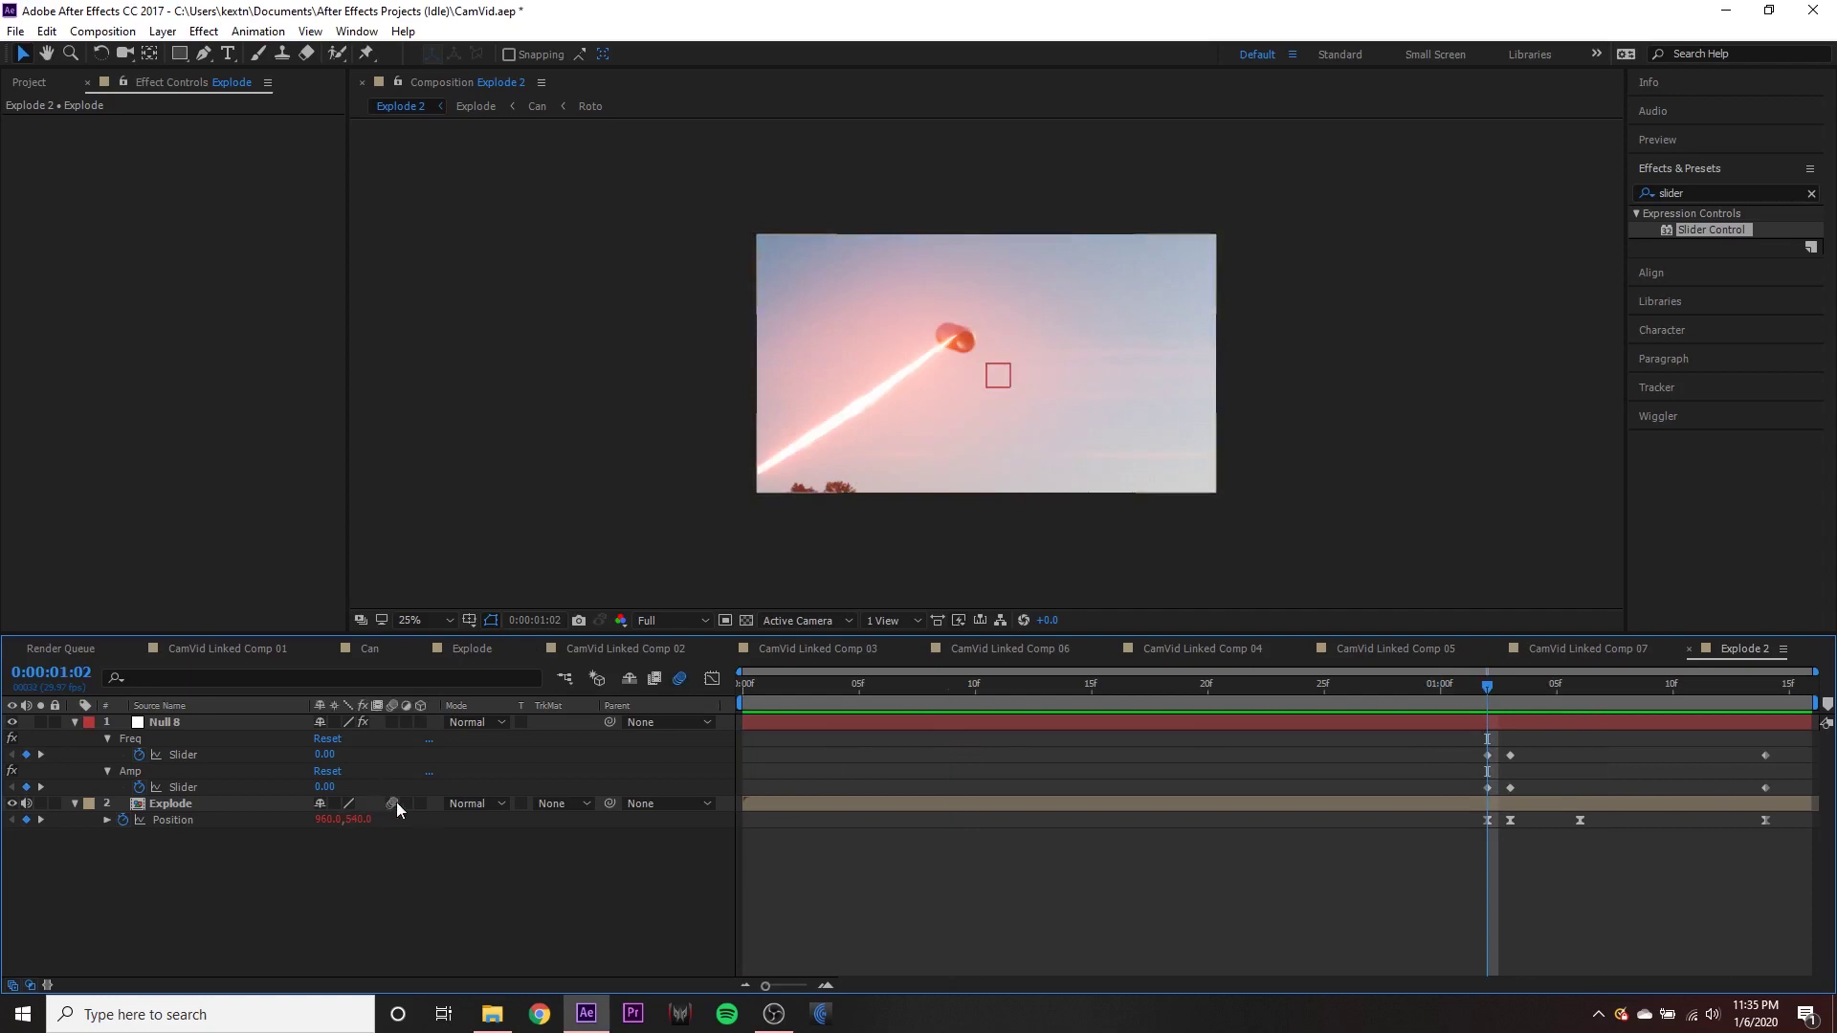
left_click(1440, 689)
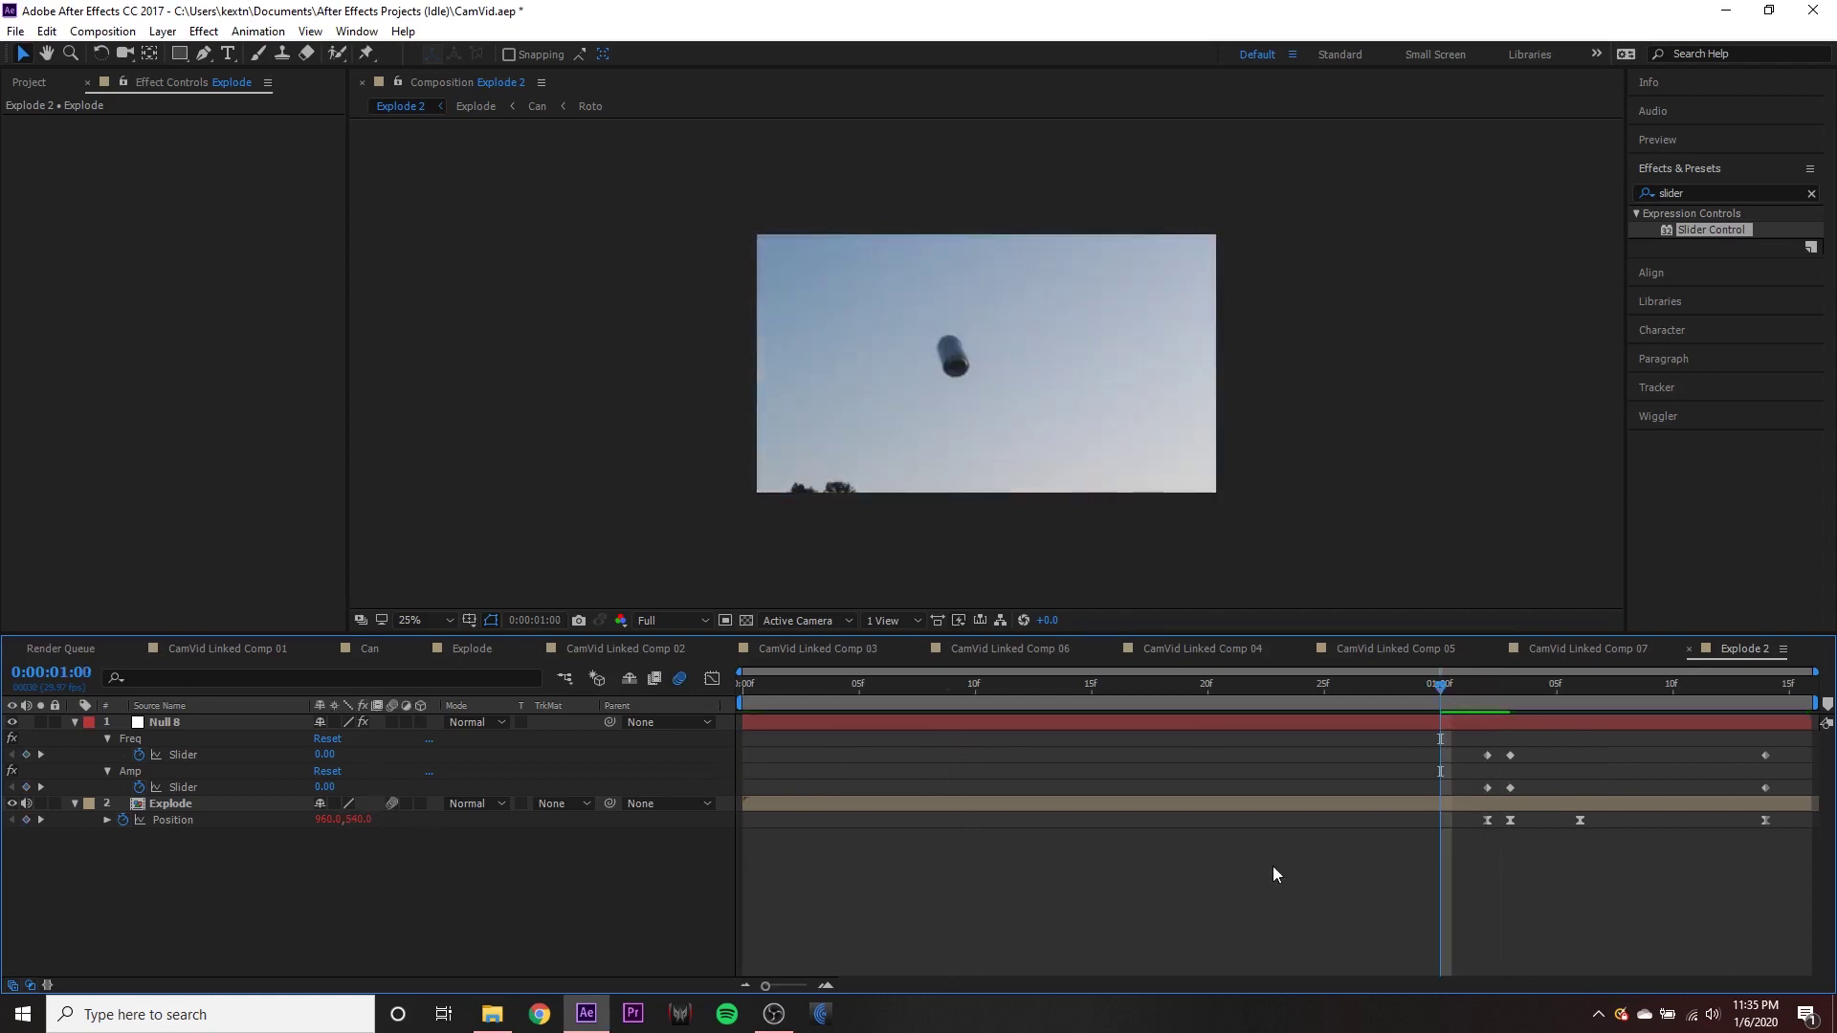
key("space")
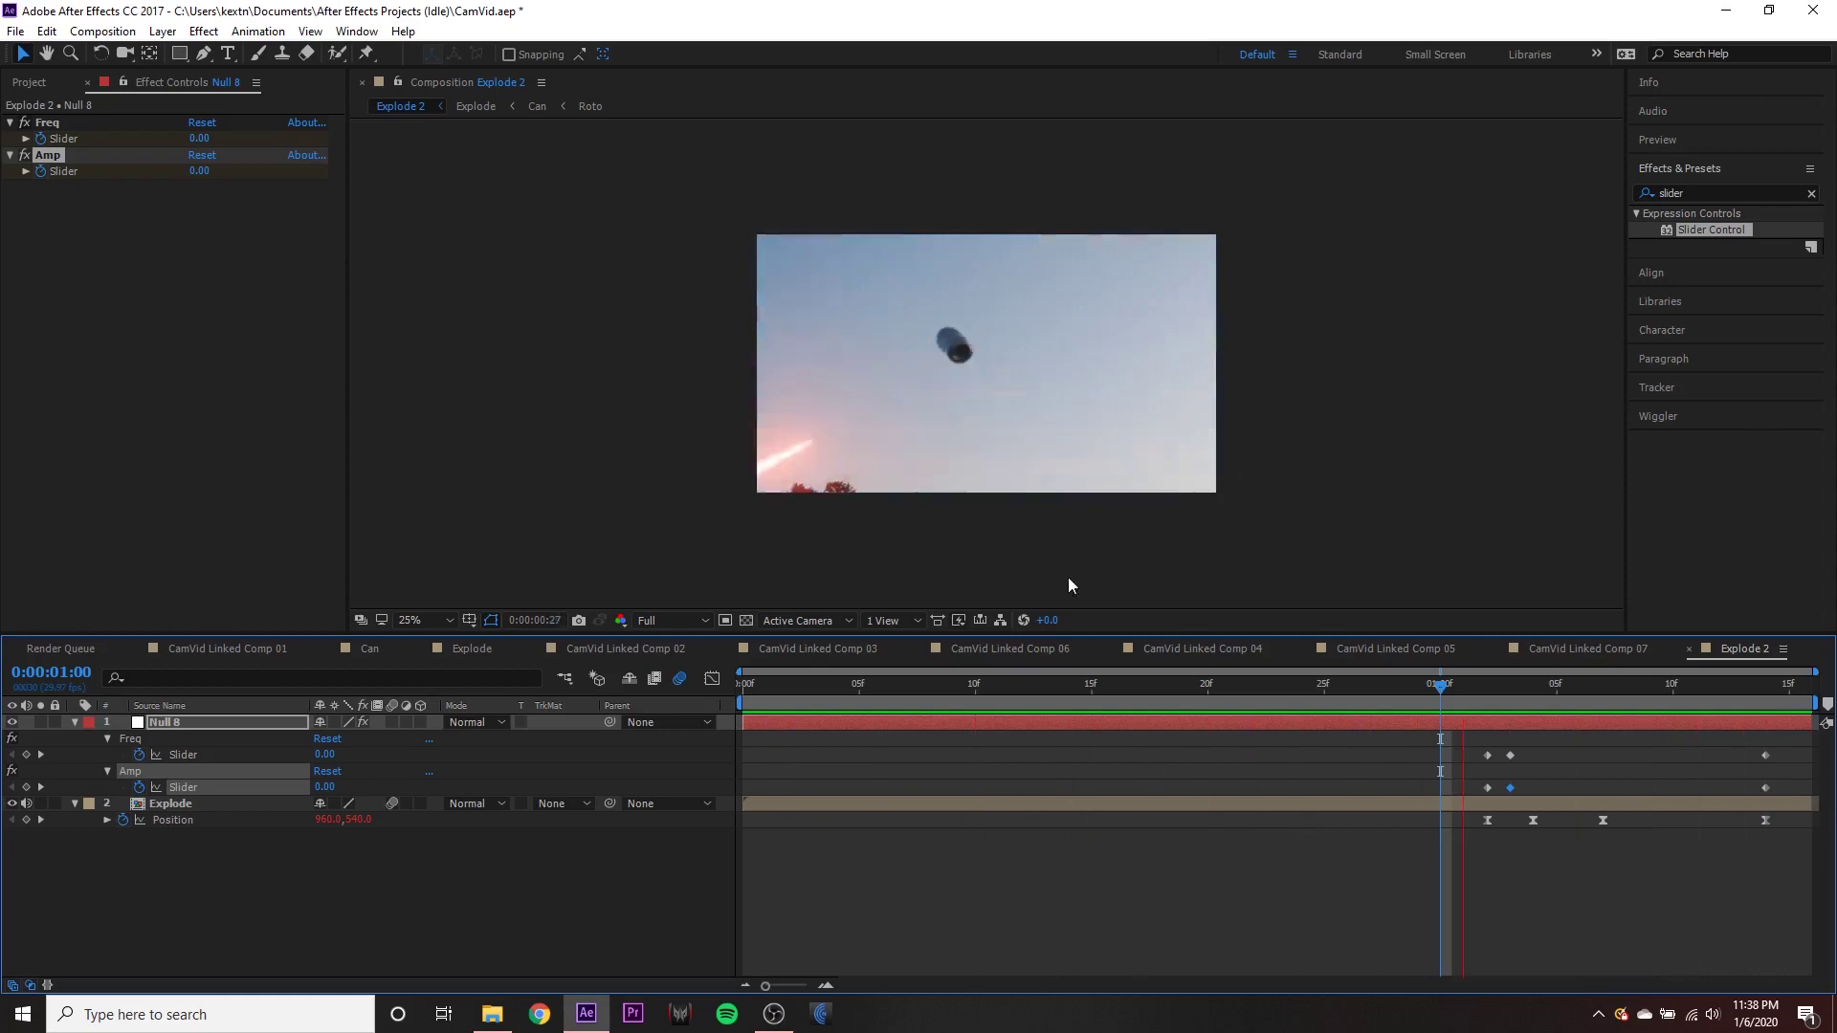
left_click_drag(1439, 685, 1592, 697)
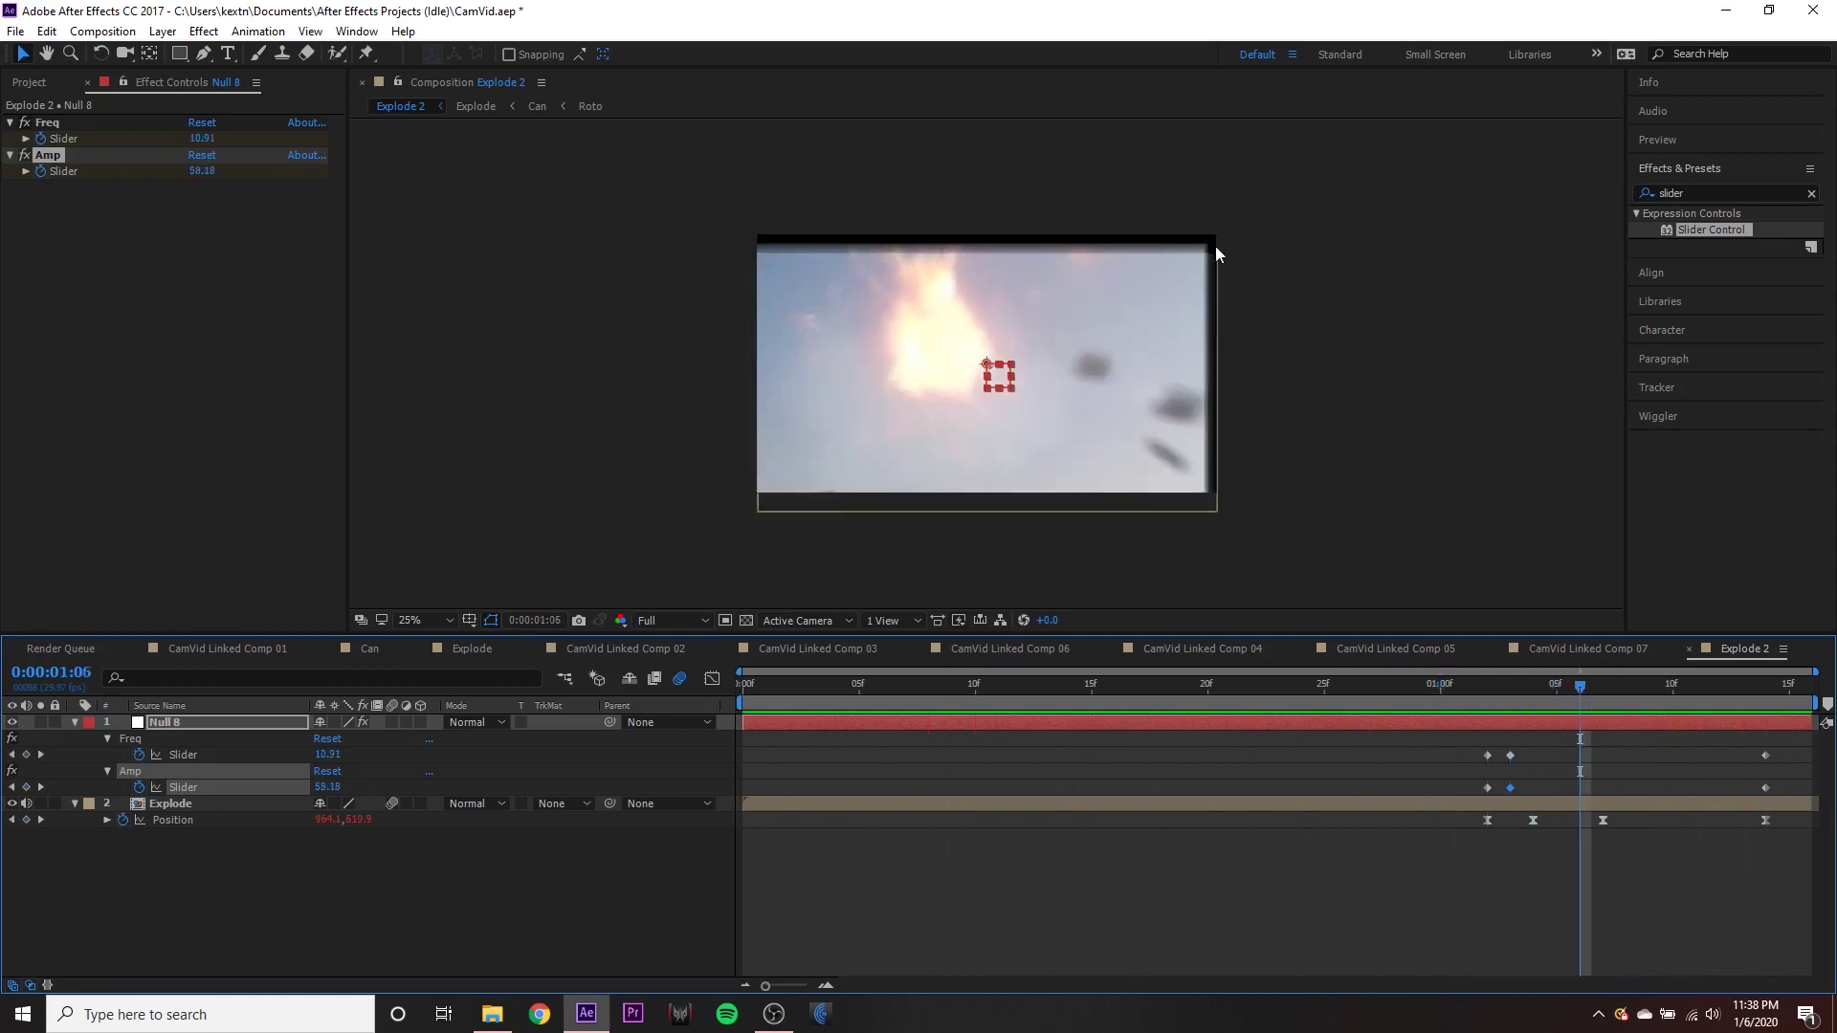
left_click(186, 803)
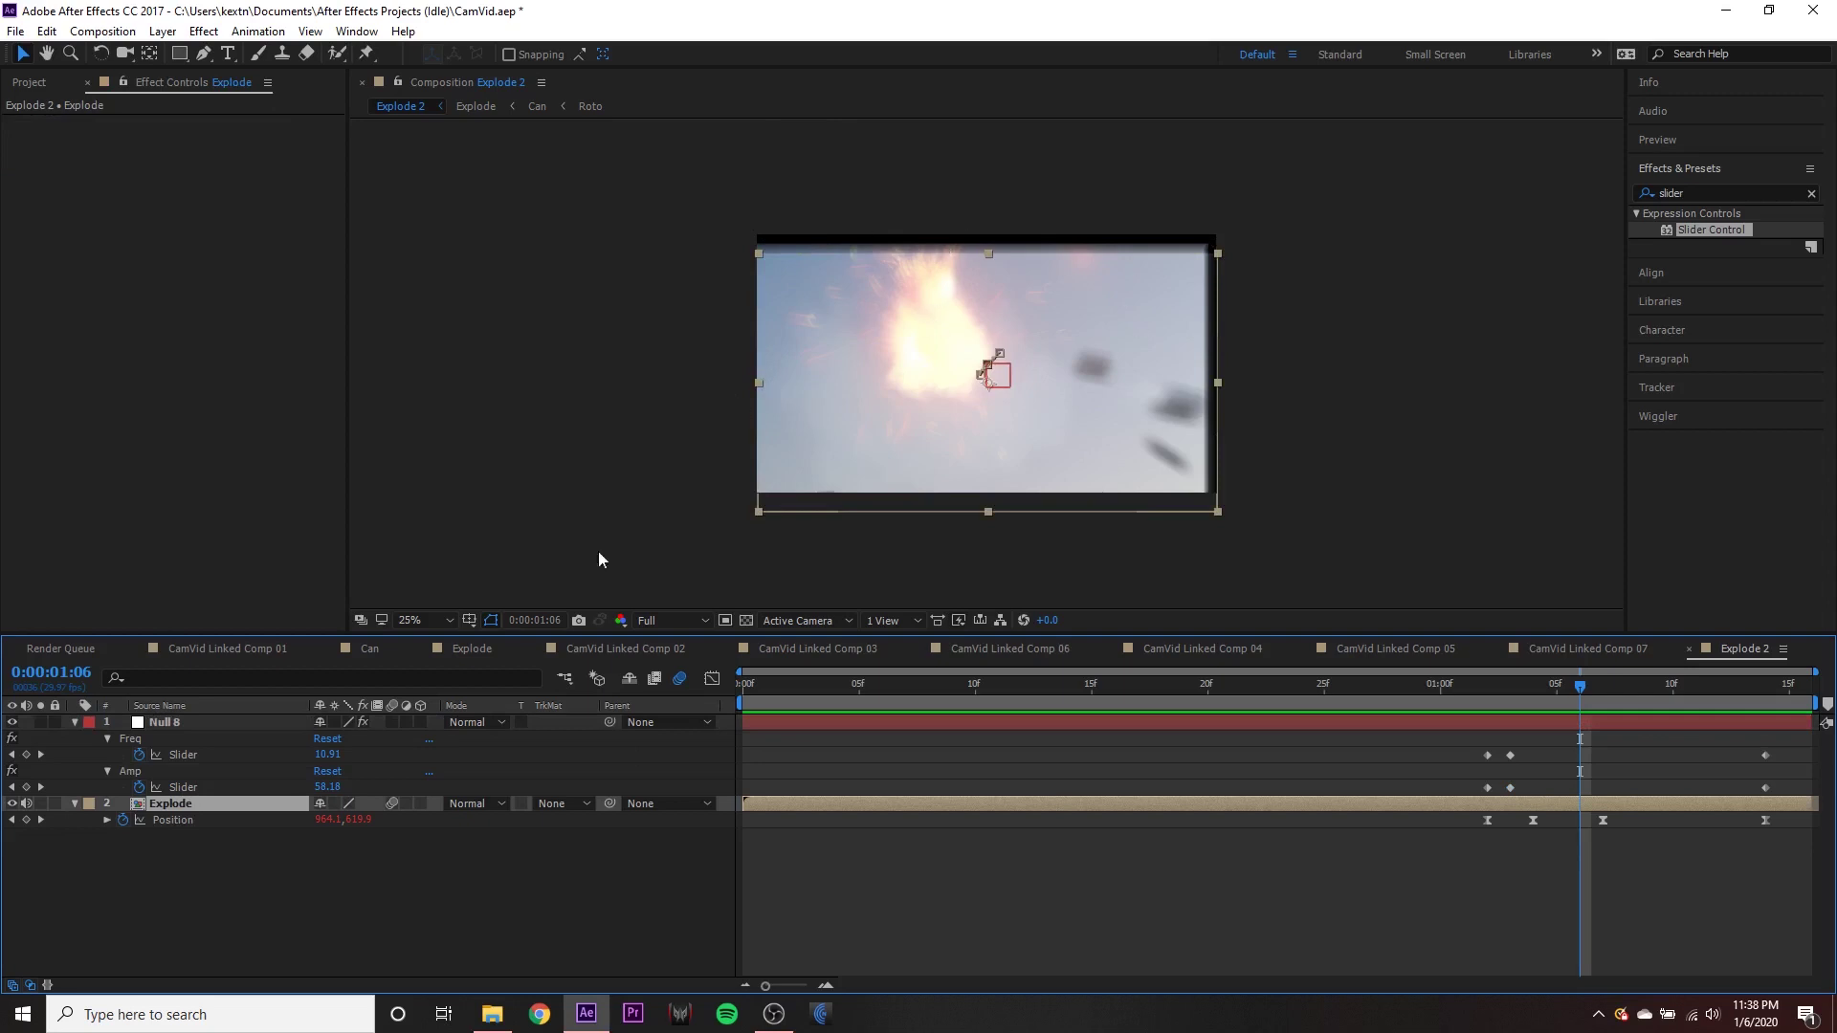
- Search 'moti' in Effects & Presets and drag Motion Tile onto the Explode layer
left_click(137, 528)
left_click(1731, 192)
key("BackSpace")
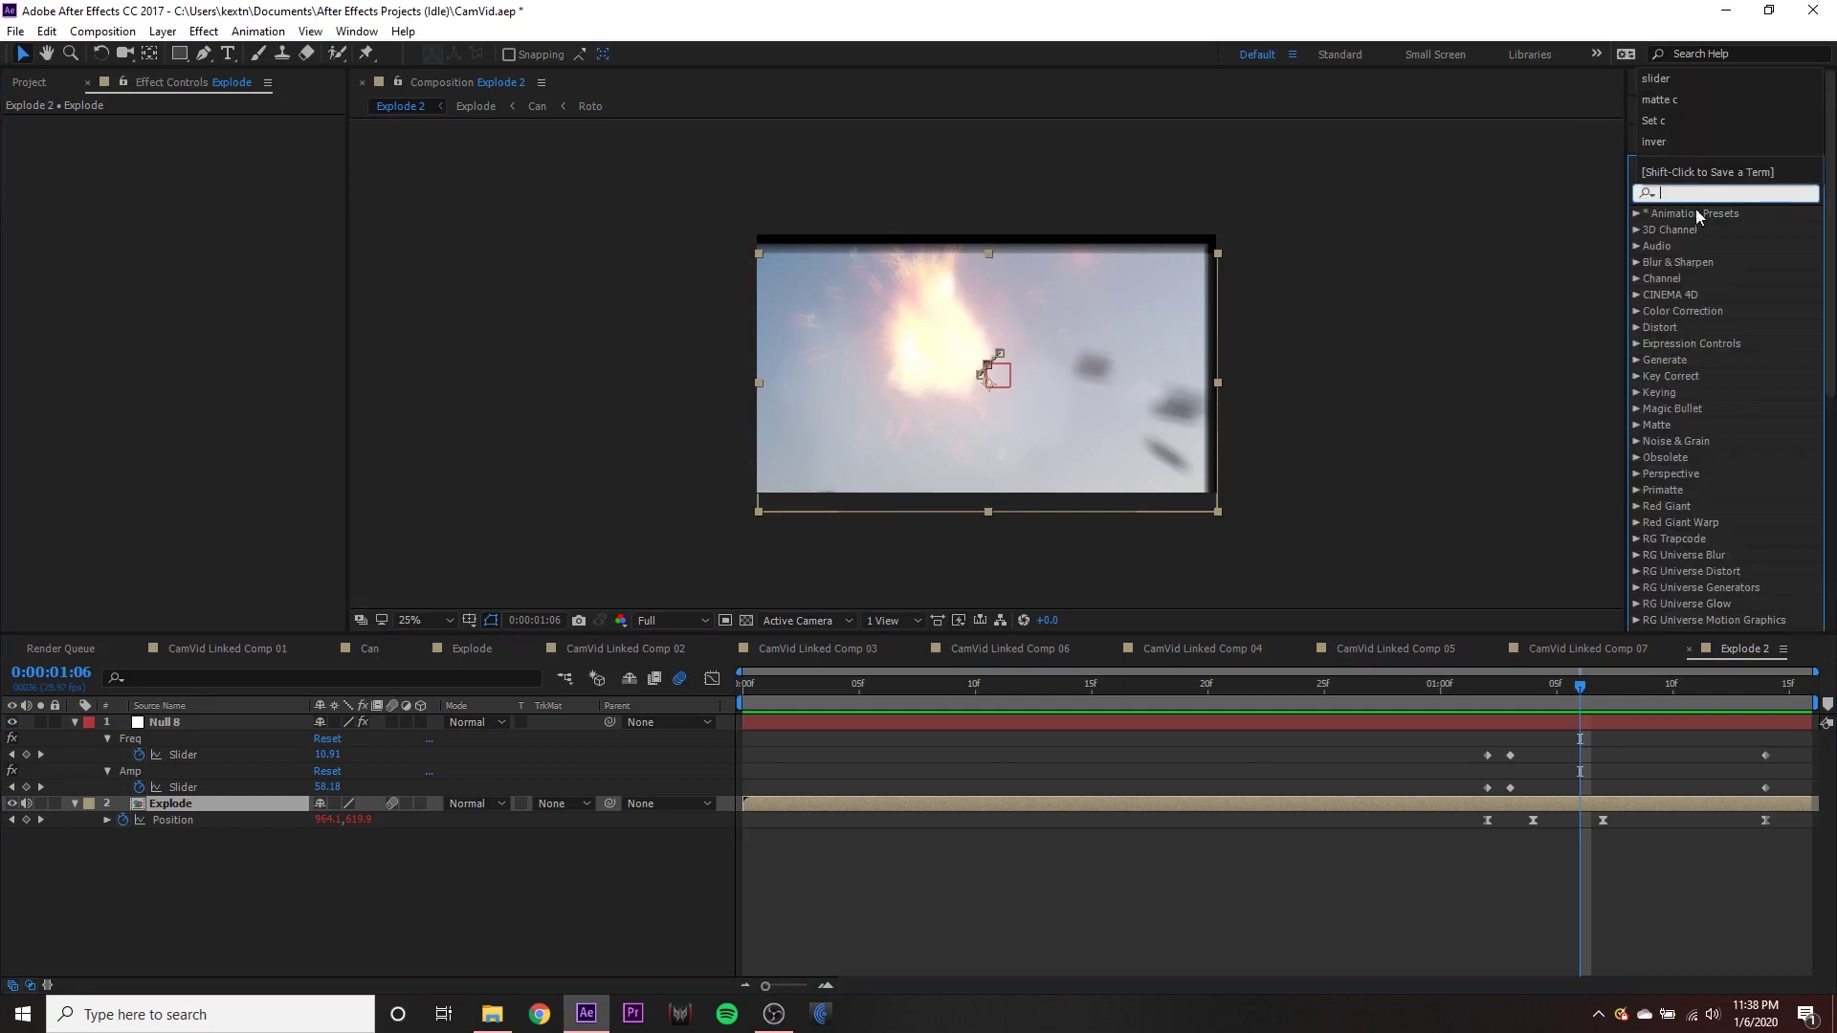
type("mo")
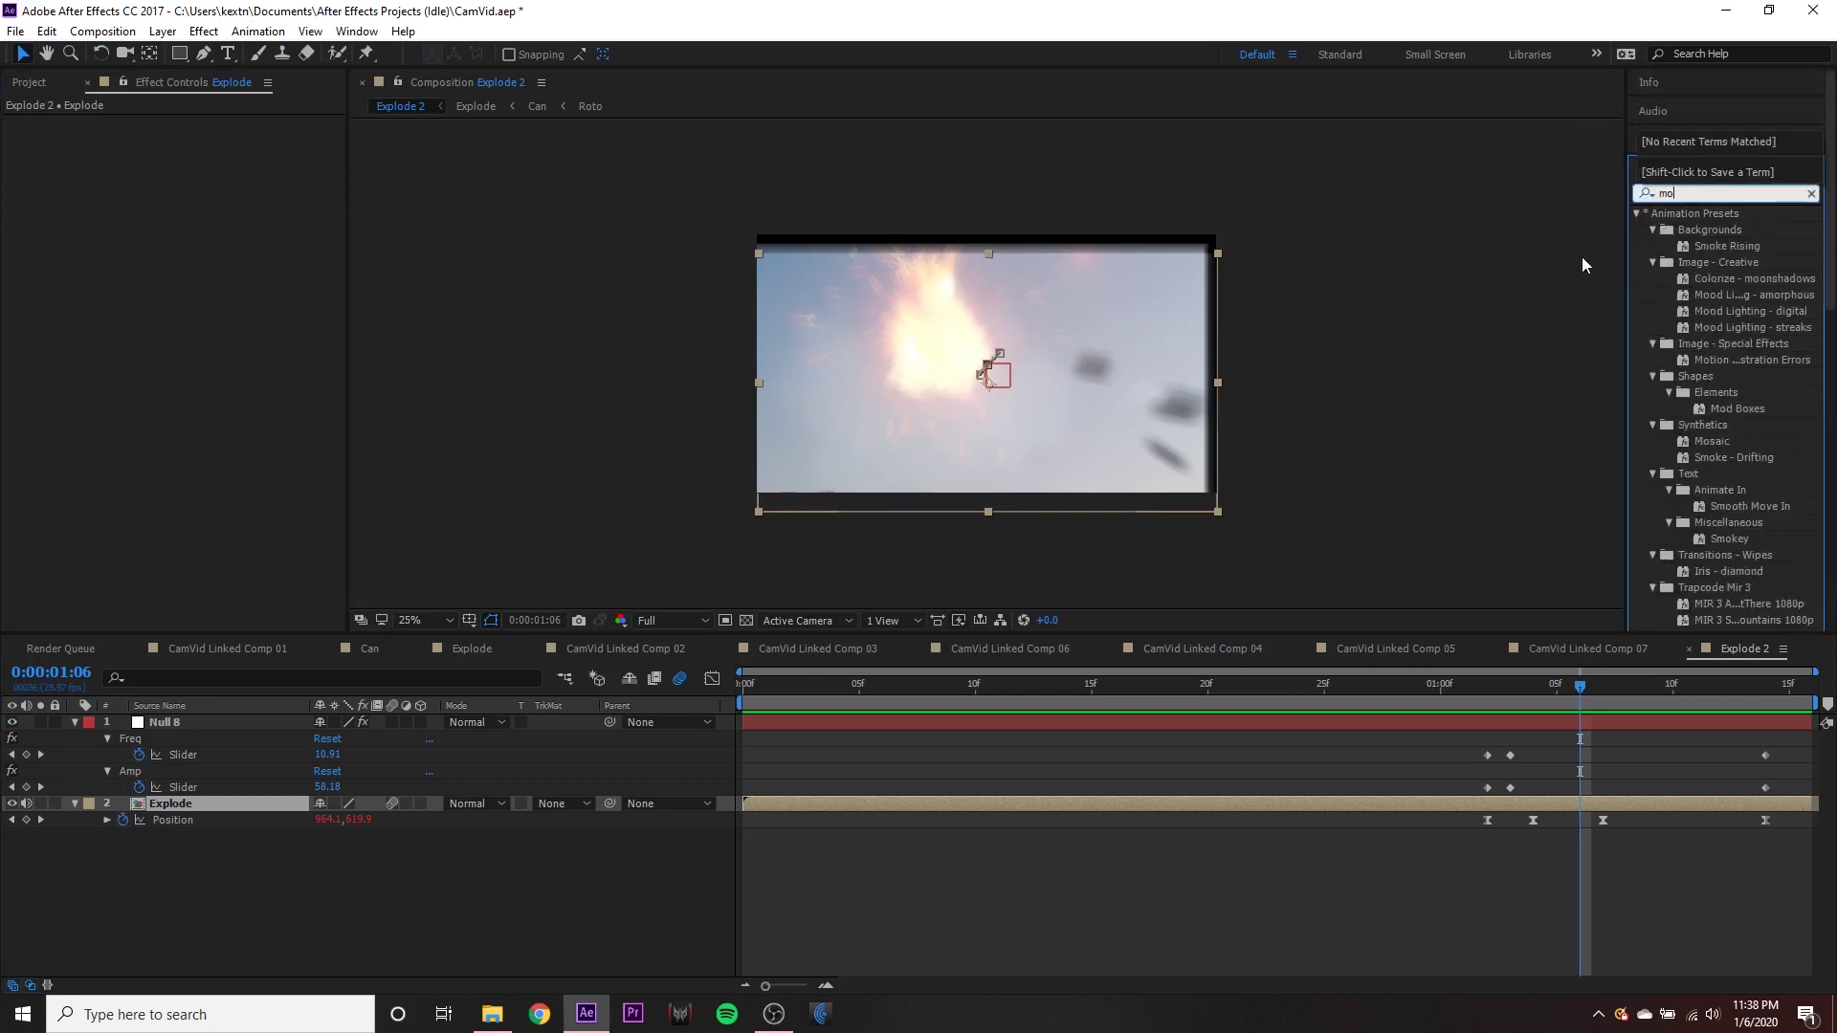
type("tion")
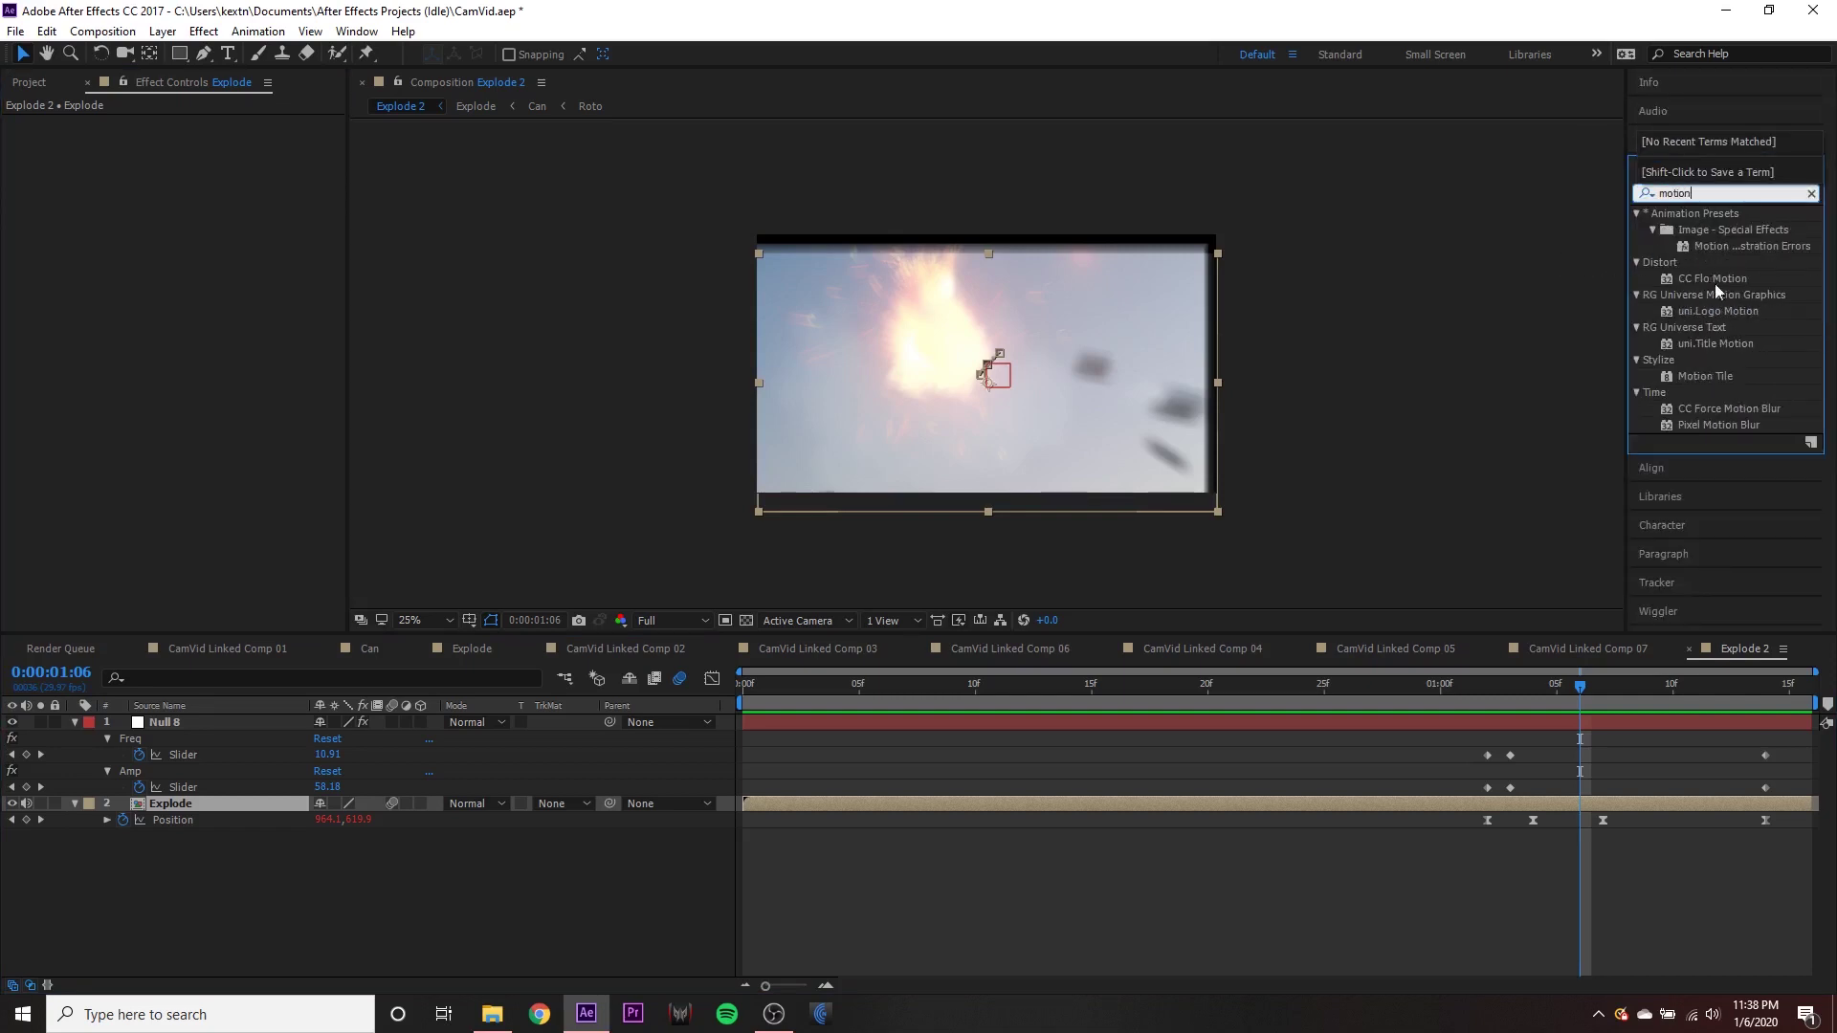
left_click_drag(1707, 375, 191, 800)
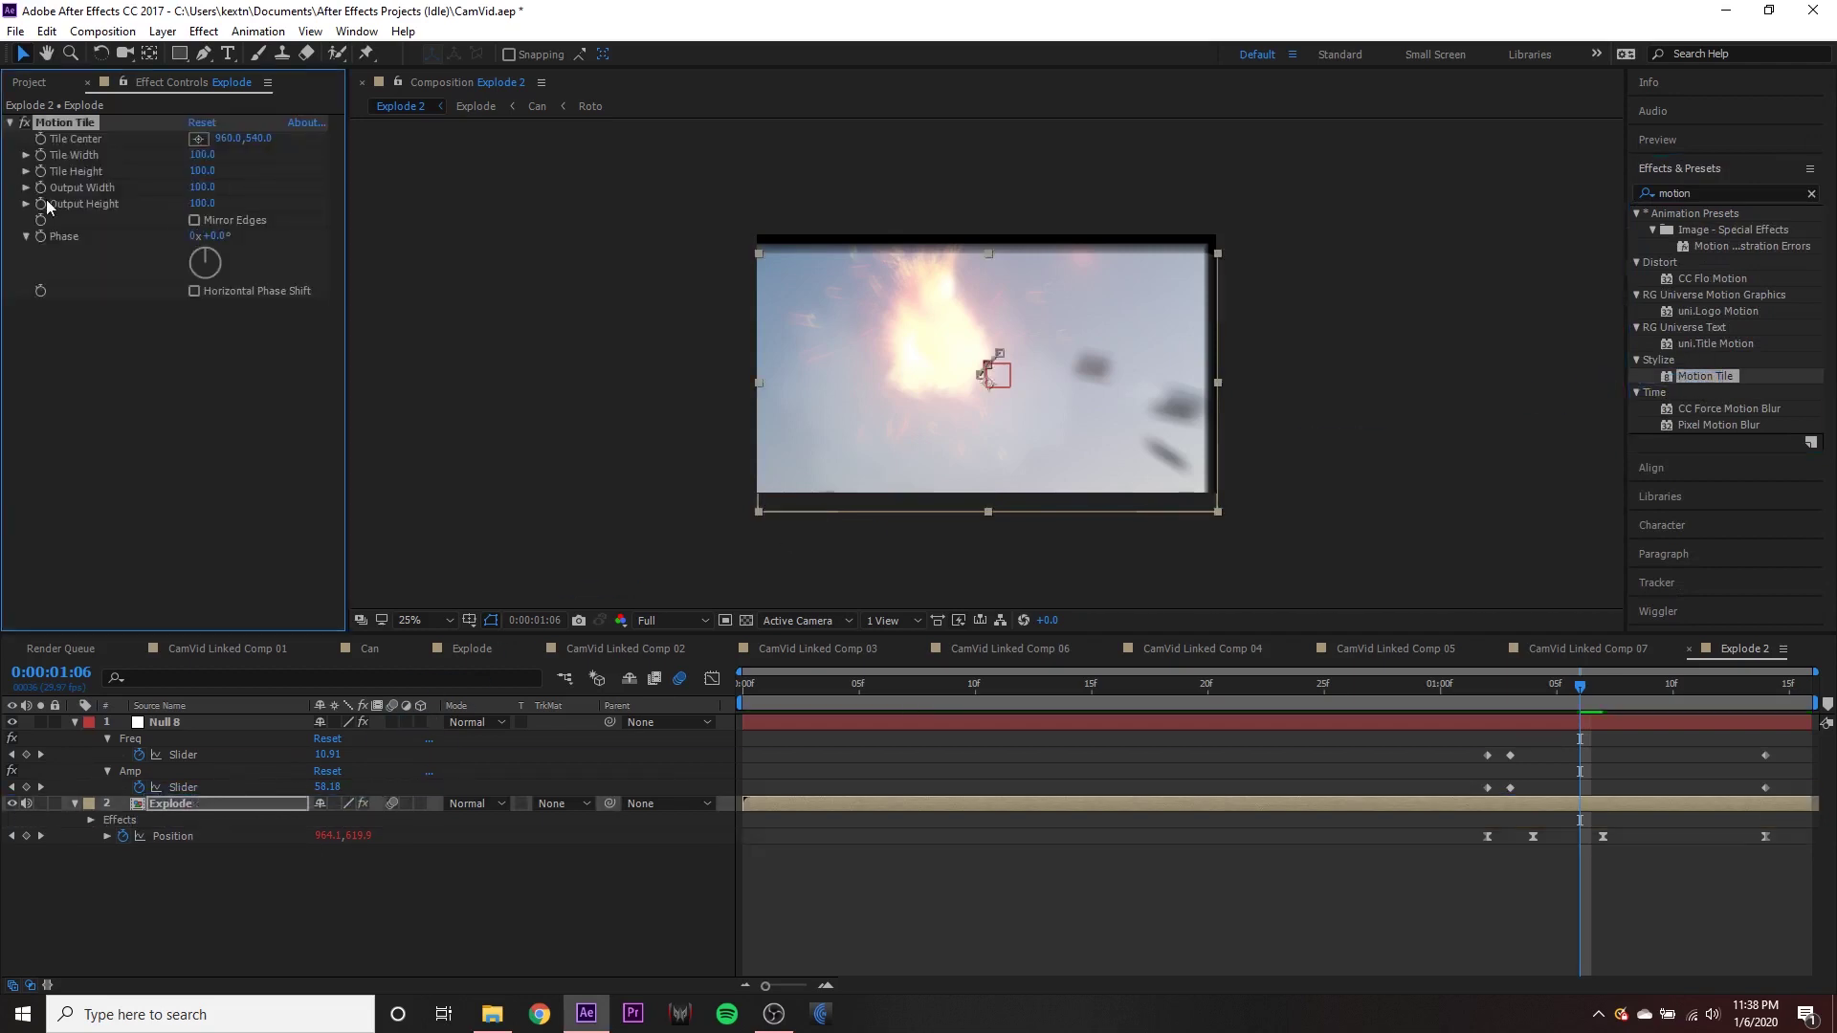
- Set Motion Tile Output Width and Height to 120, enable Mirror Edges, and preview from 1:01
left_click(202, 188)
type("120")
left_click(181, 432)
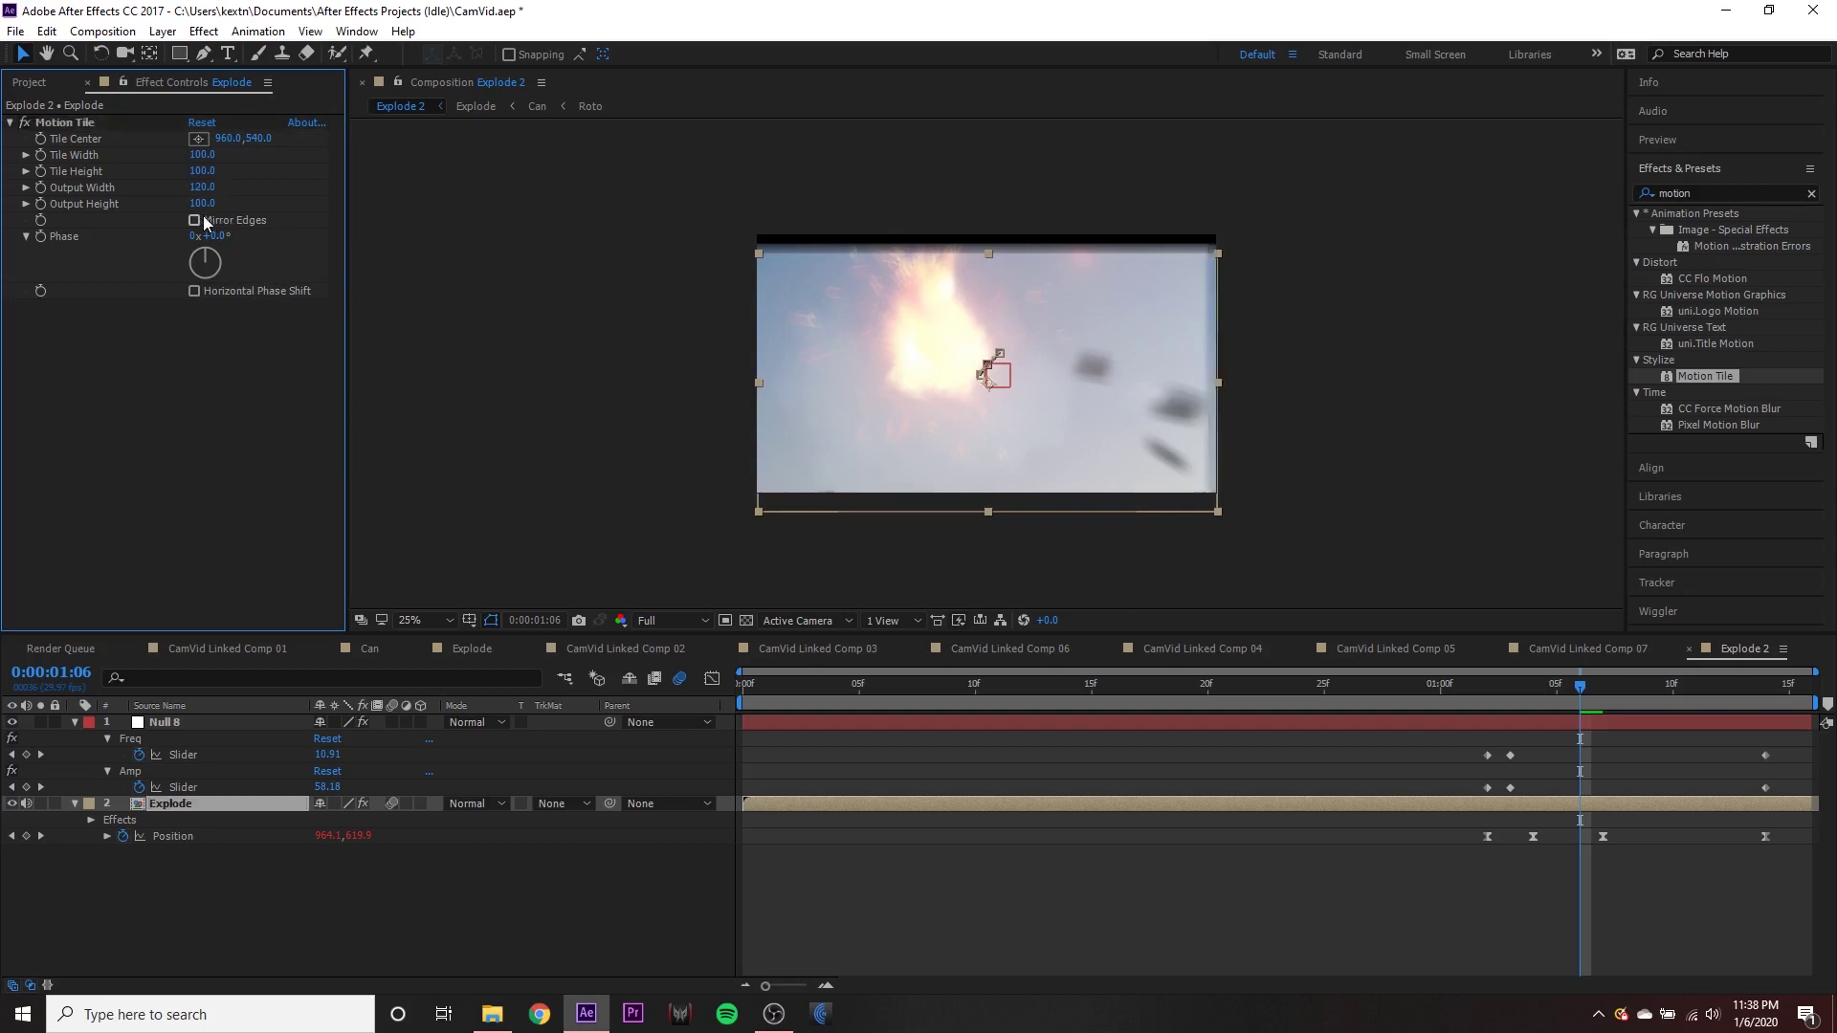
left_click(201, 204)
type("120")
key("Return")
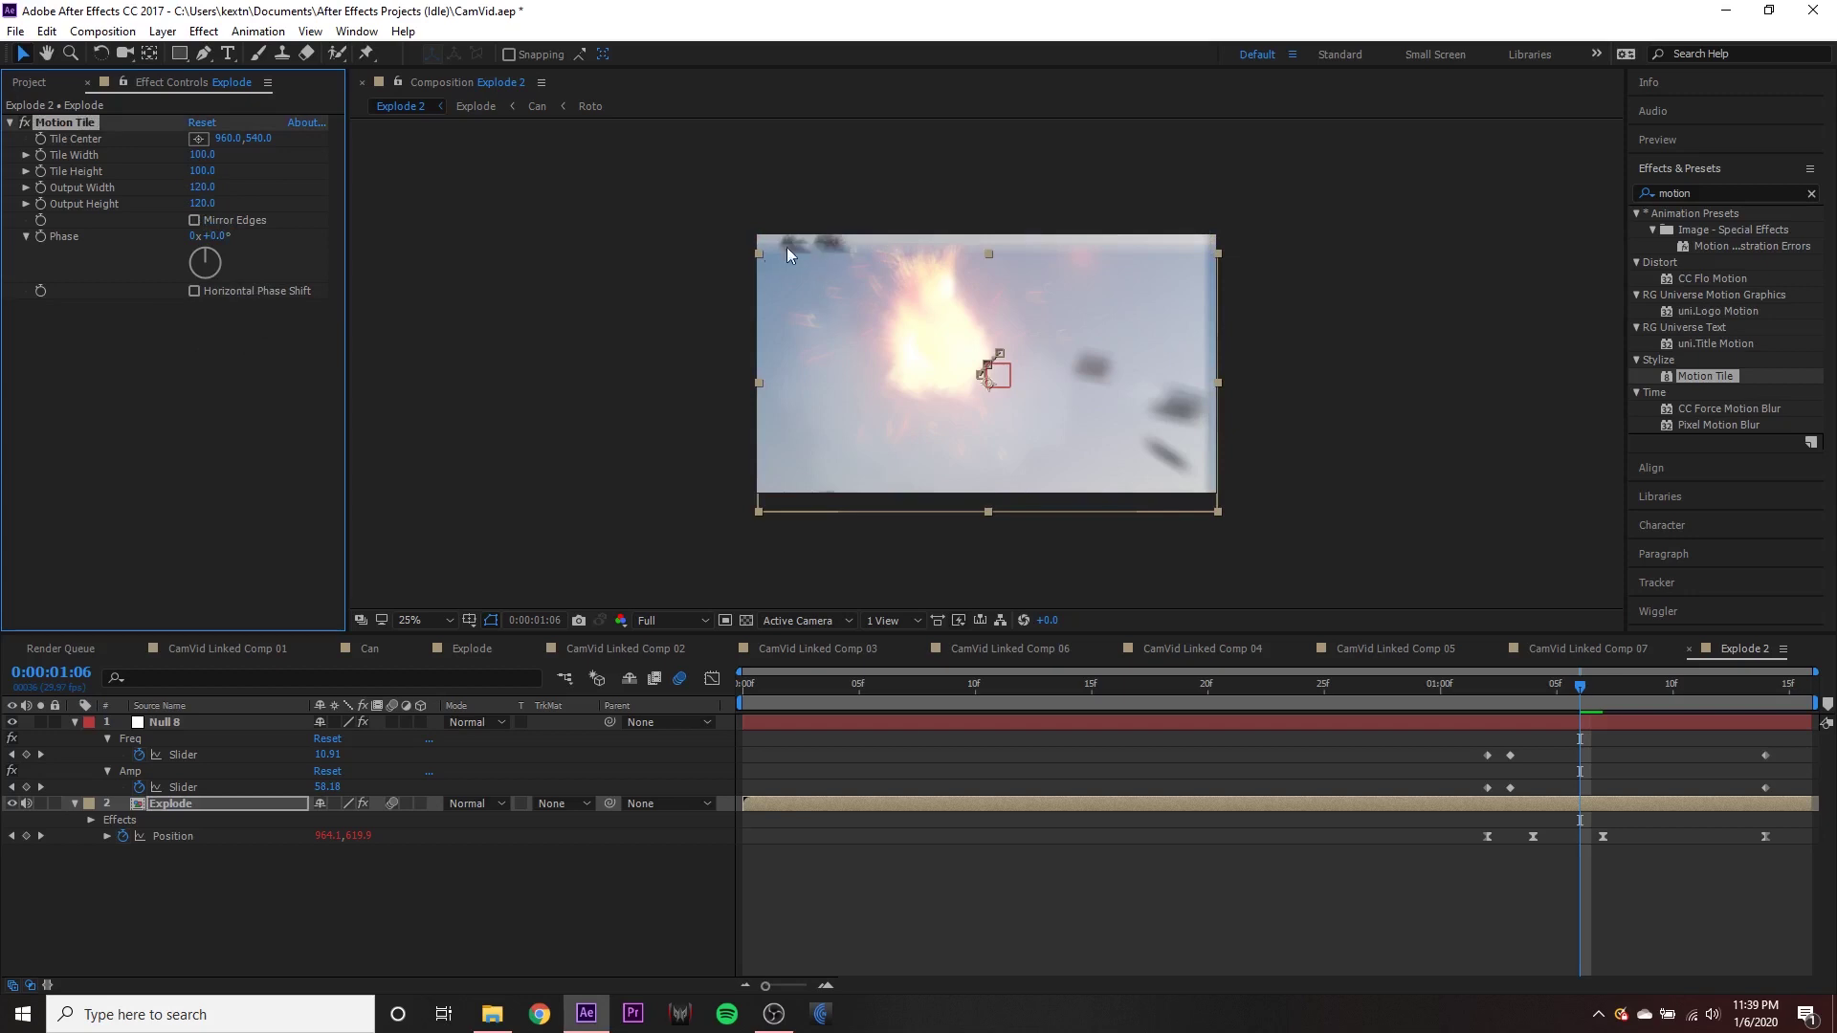
left_click(196, 220)
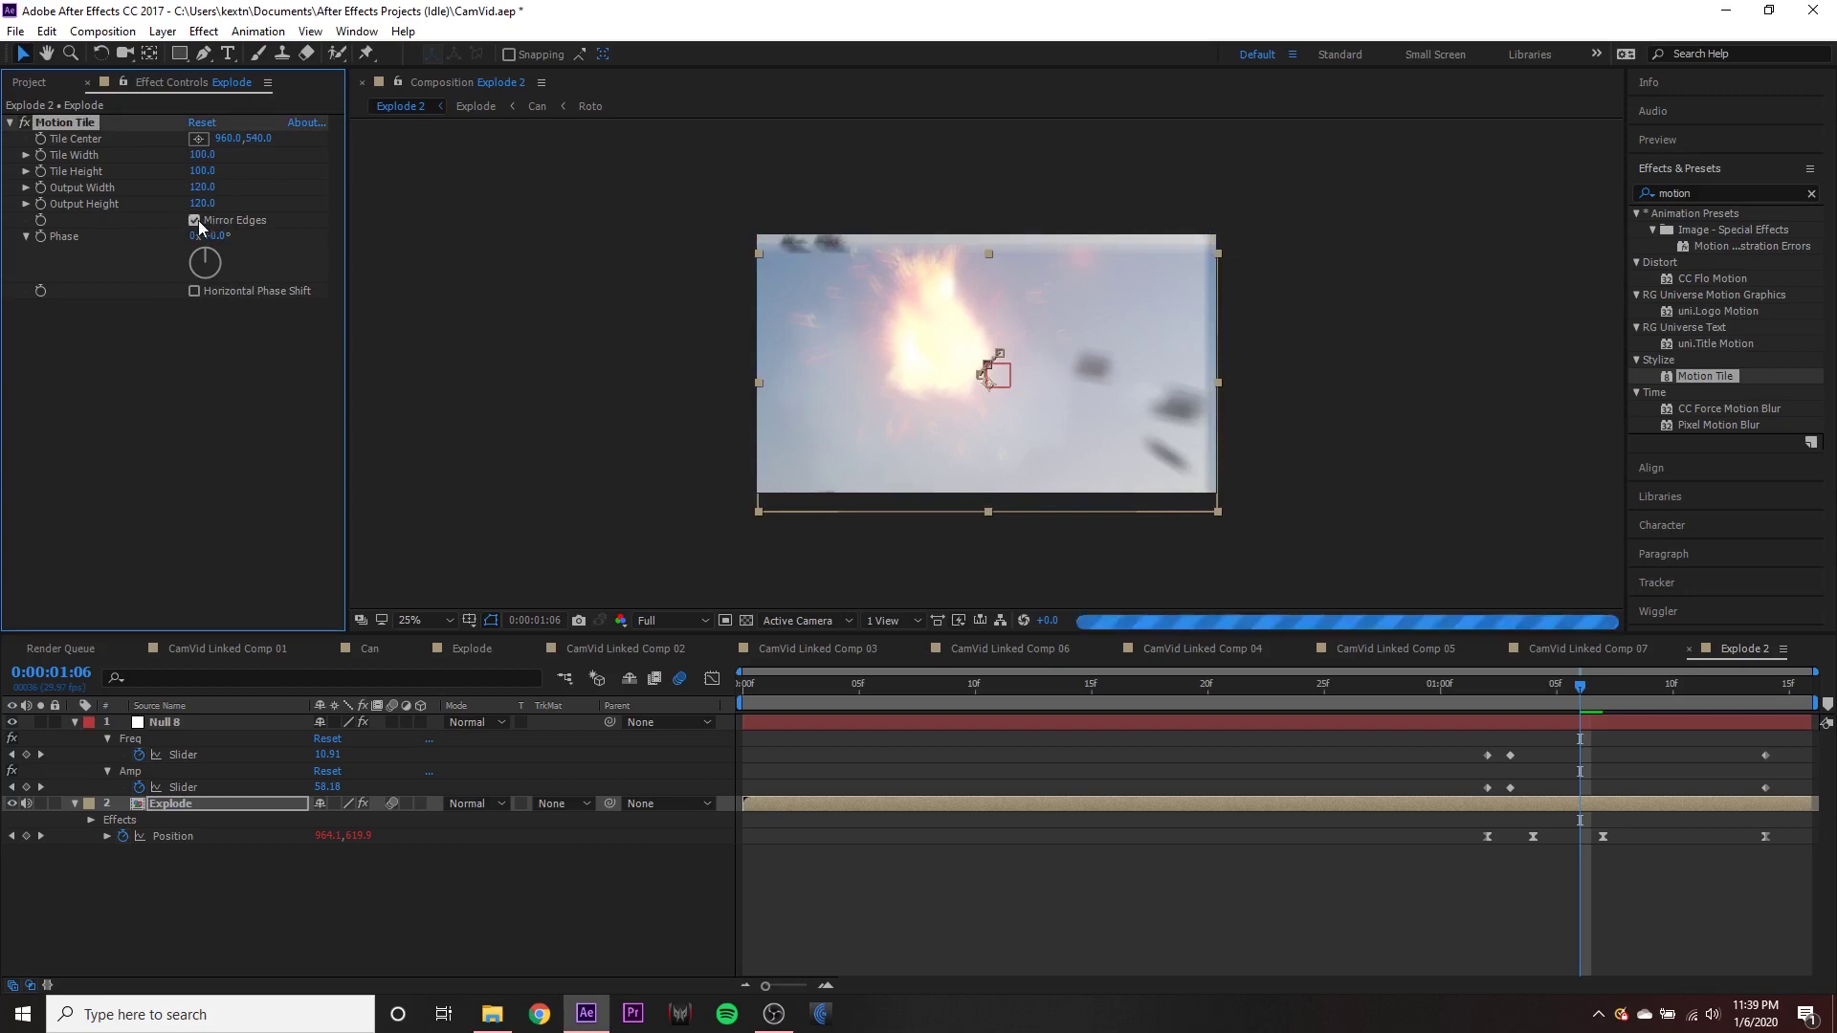
left_click(1464, 685)
key("space")
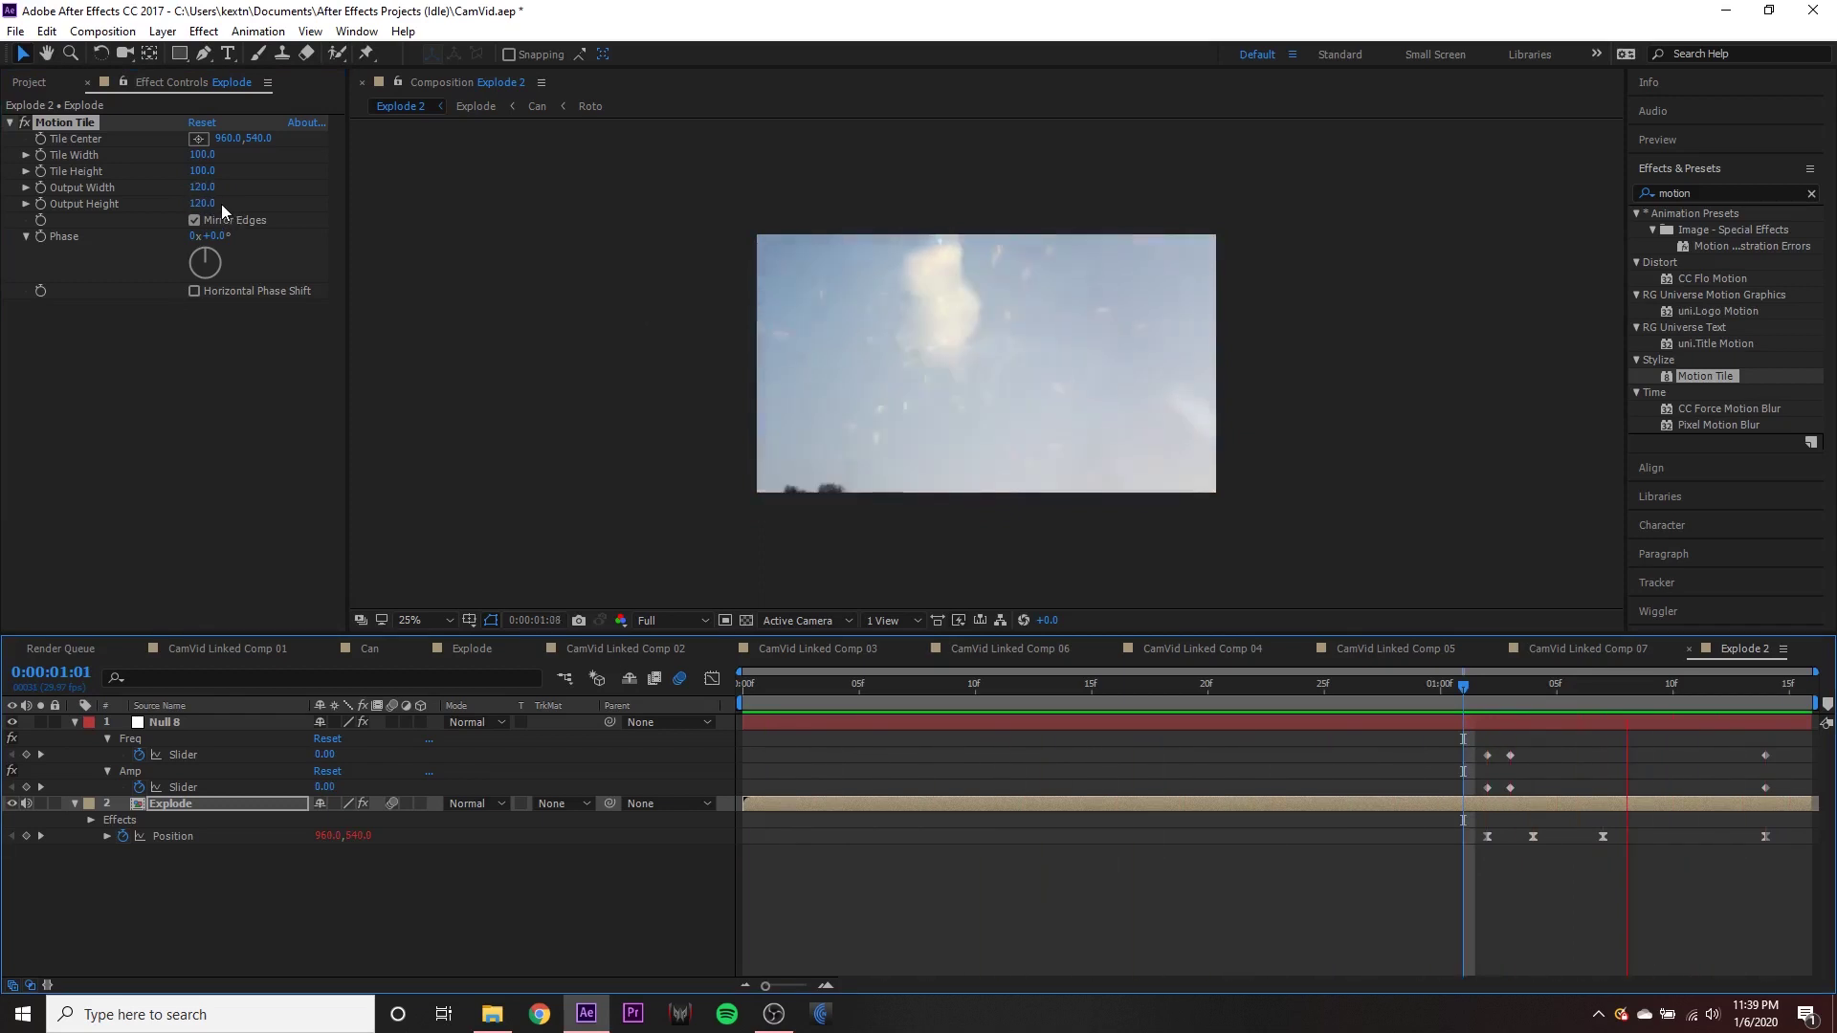
- Restore the keyframed CC Radial Fast Blur at 0:29, then select Null 8 and scrub to 1:09
key("ctrl+z")
left_click_drag(1417, 685, 1410, 809)
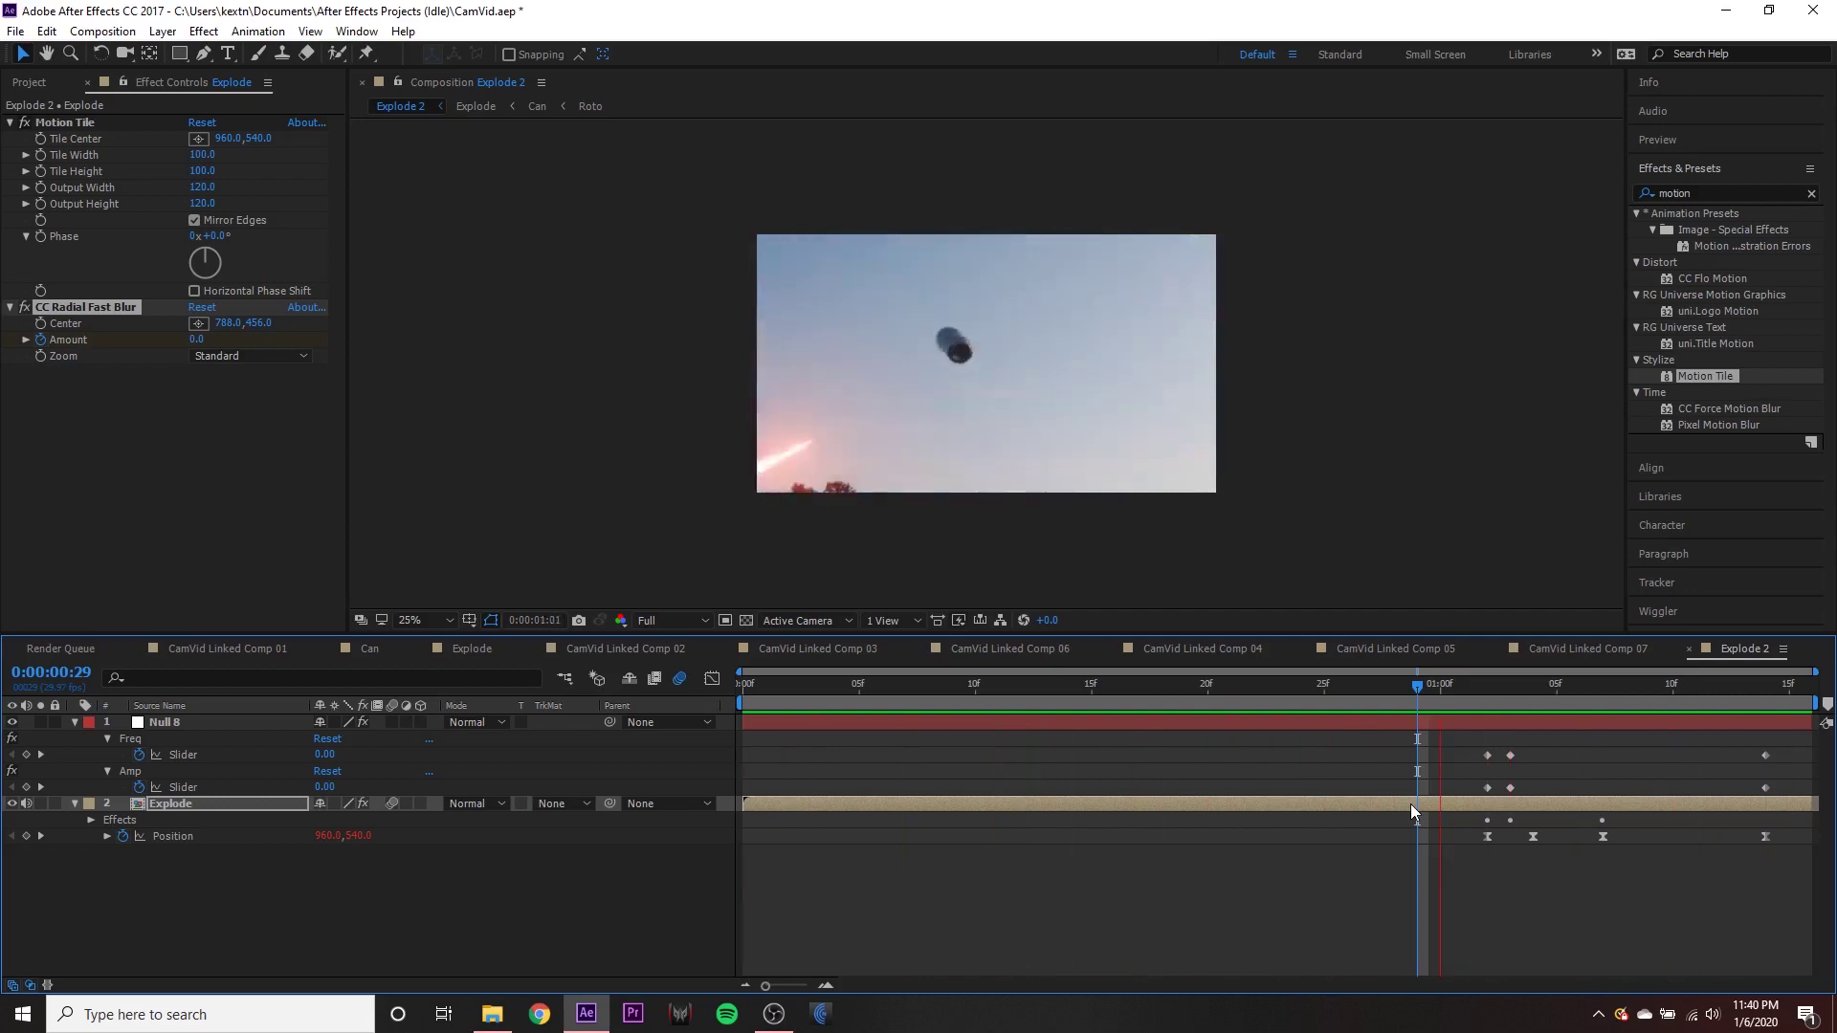
left_click(1435, 722)
left_click_drag(1435, 685, 1647, 677)
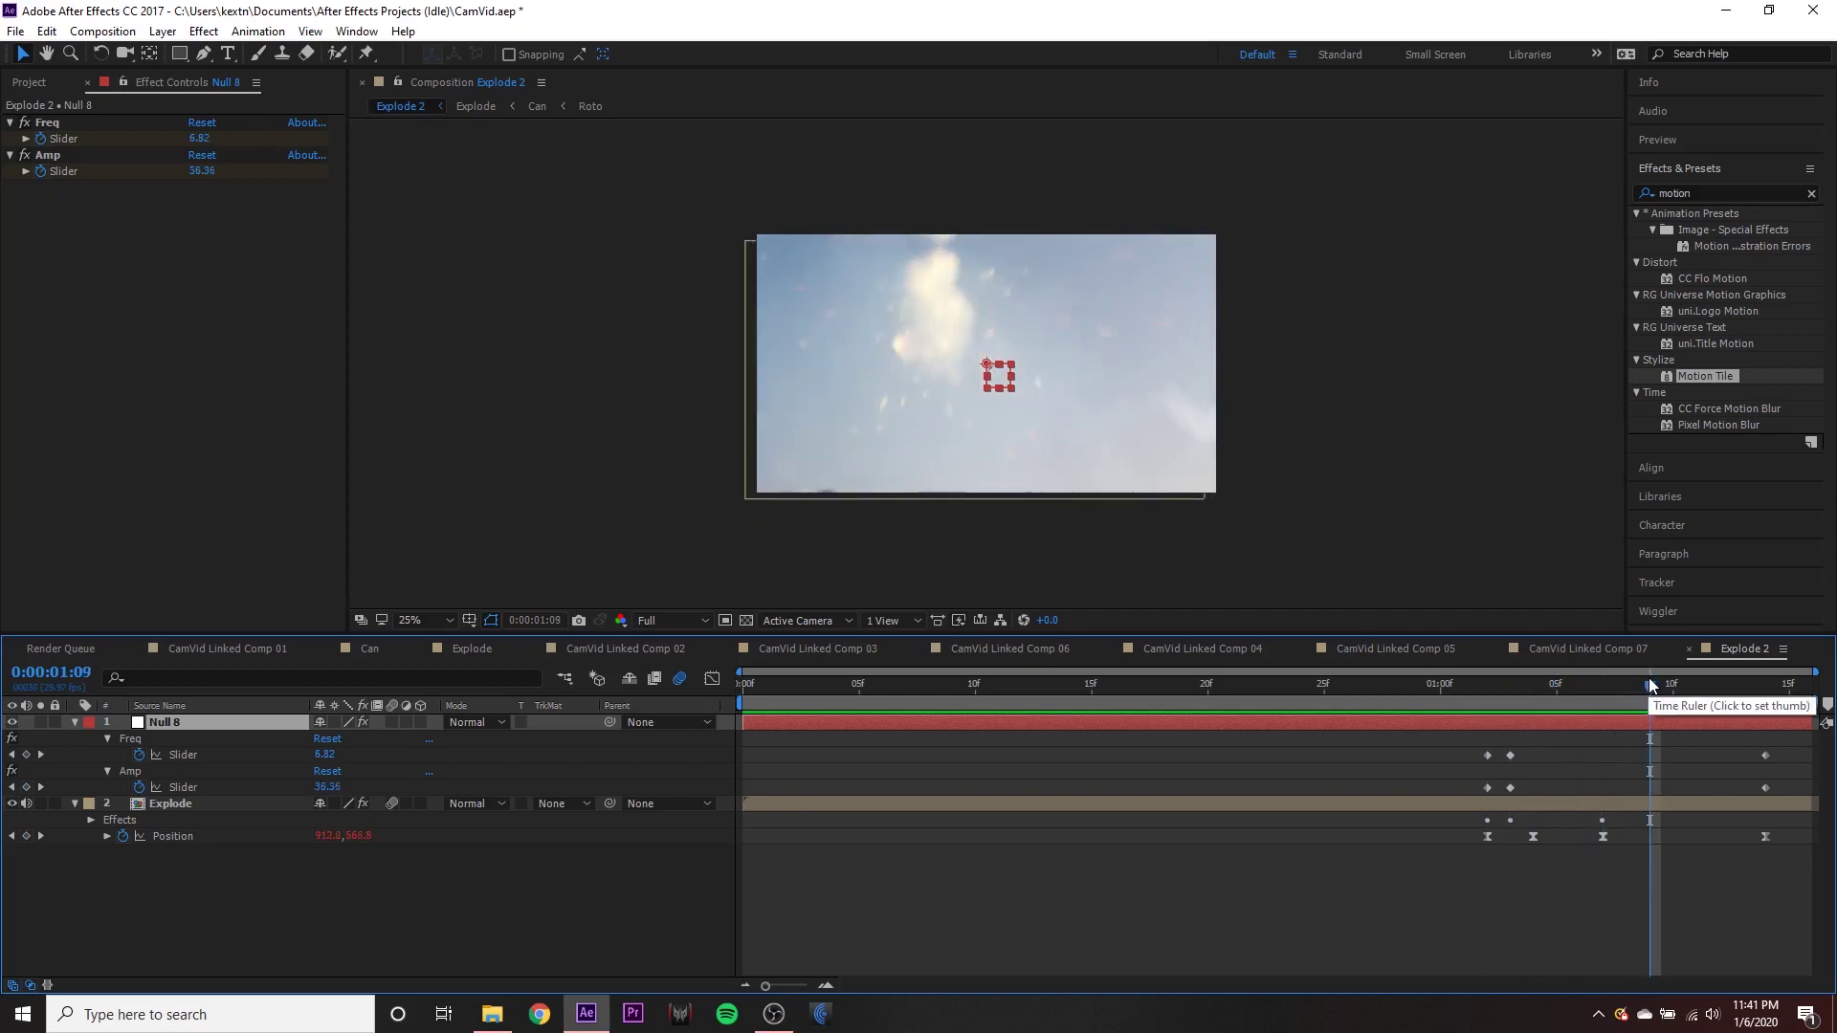